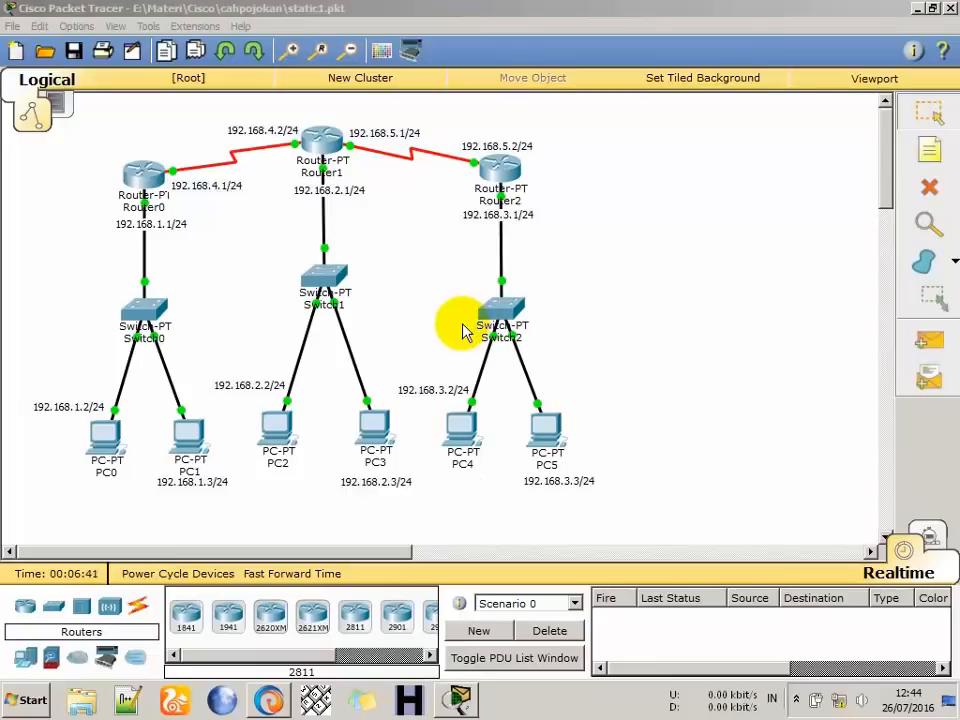
Start a new blank network without saving the changes to the open one.
{"action": "left_click", "coordinate": [518, 20]}
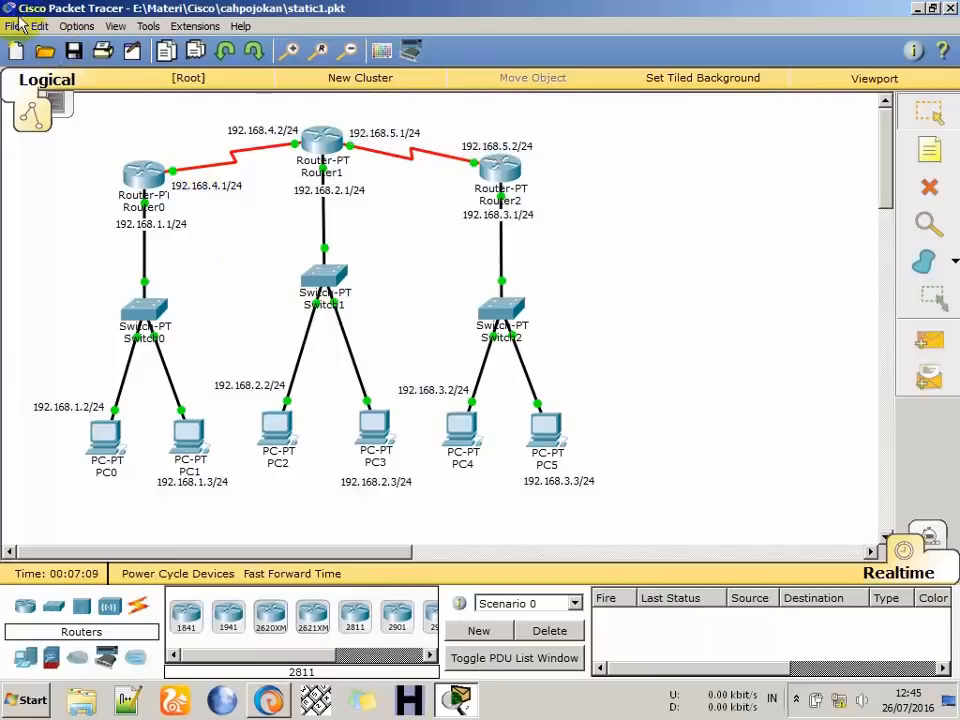
{"action": "left_click", "coordinate": [17, 52]}
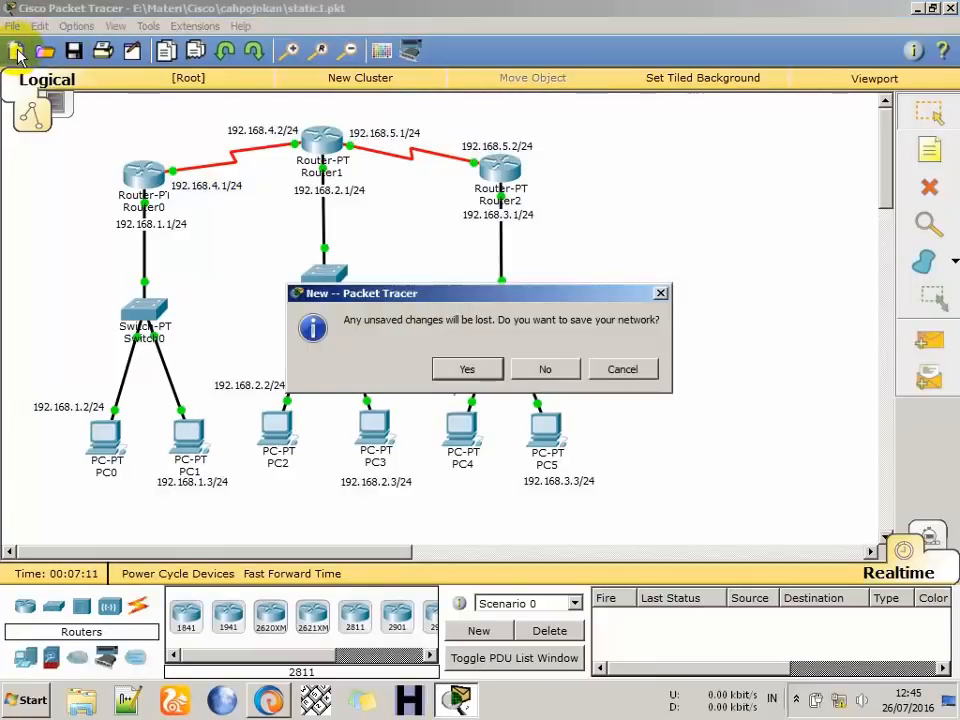
{"action": "left_click", "coordinate": [550, 370]}
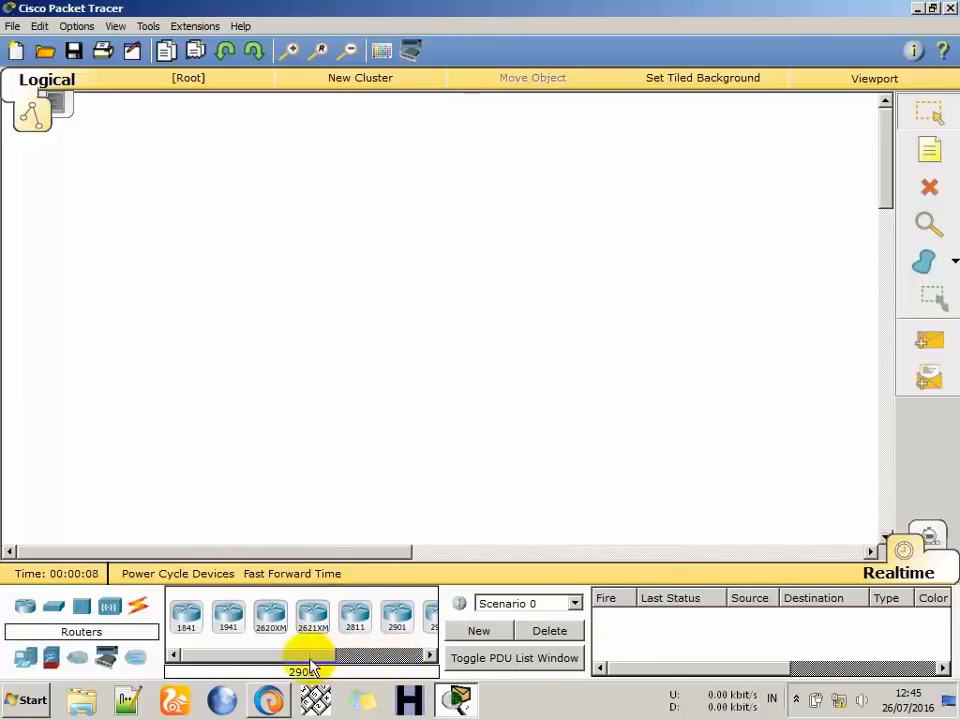
Place three generic Router-PT routers in a row across the upper part of the workspace.
{"action": "left_click_drag", "start_coordinate": [310, 663], "coordinate": [400, 652]}
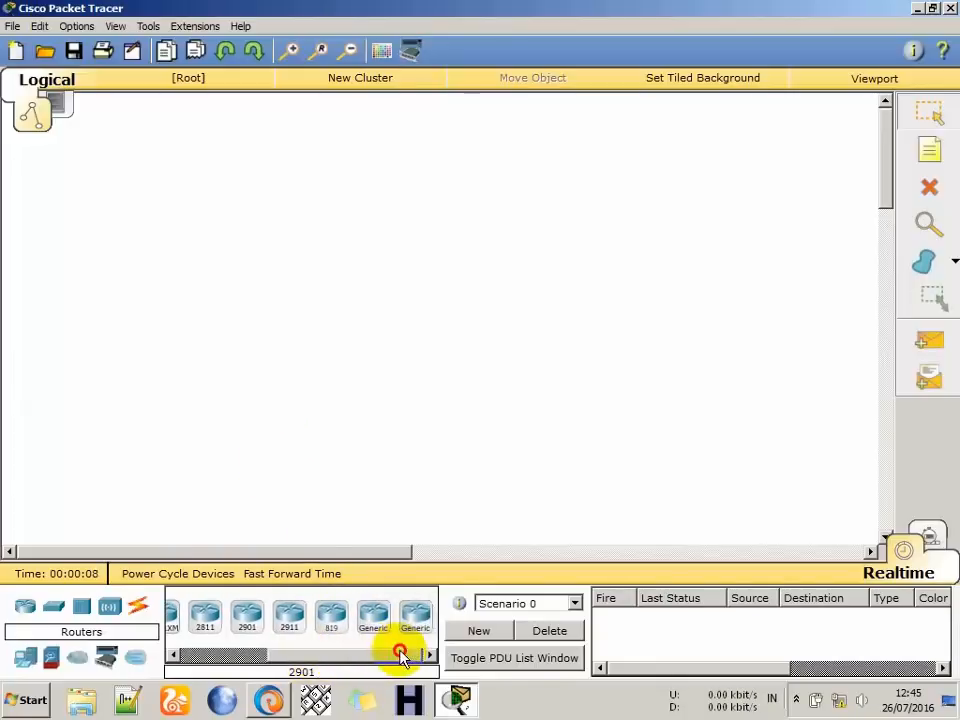
{"action": "left_click", "coordinate": [245, 210]}
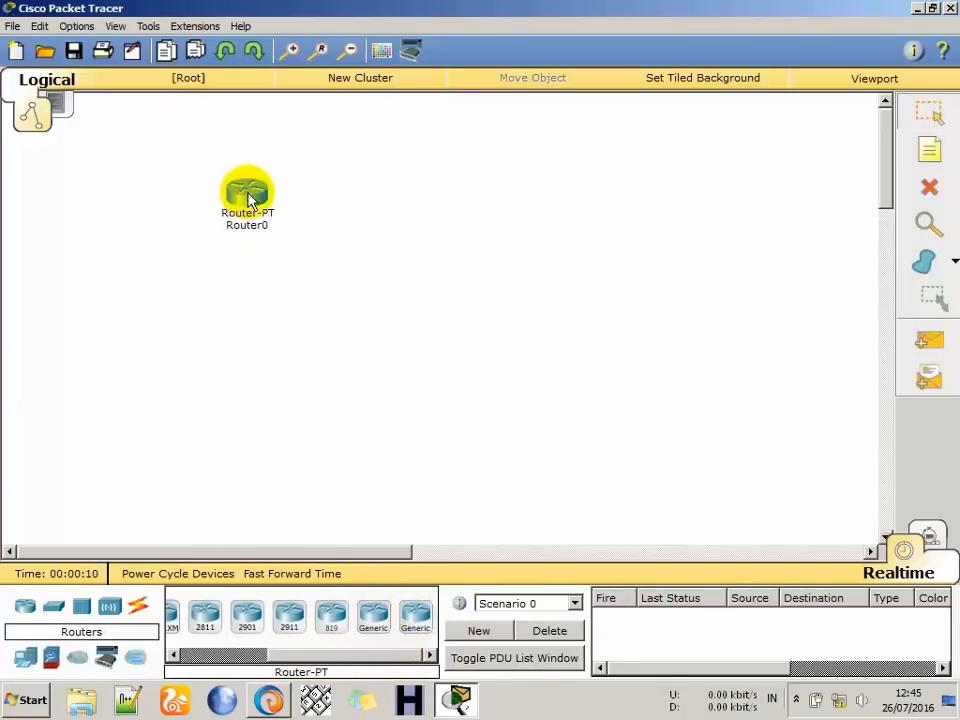
{"action": "left_click", "coordinate": [378, 614]}
{"action": "left_click", "coordinate": [406, 195]}
{"action": "left_click", "coordinate": [373, 617]}
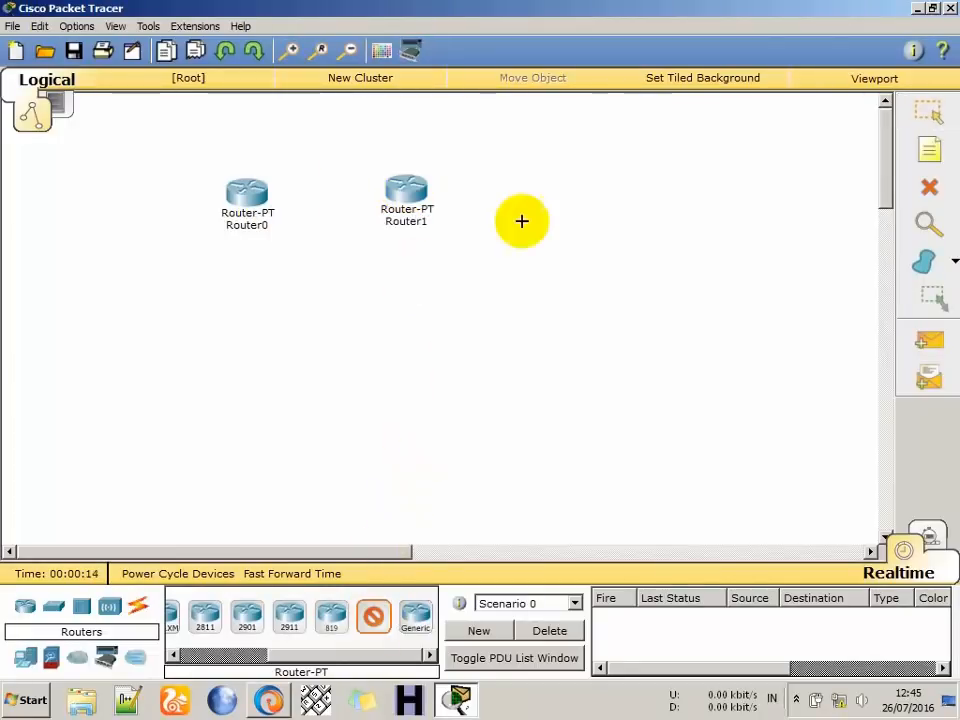
{"action": "left_click", "coordinate": [557, 194]}
Reposition the three routers so they line up in a roughly level row.
{"action": "left_click_drag", "start_coordinate": [249, 197], "coordinate": [239, 184]}
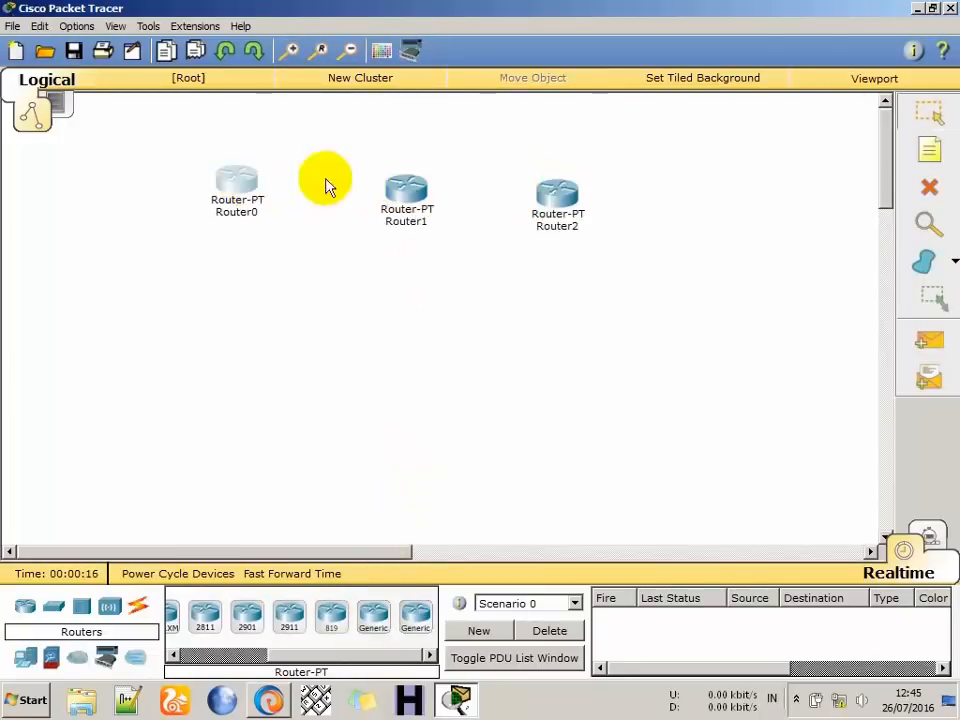
{"action": "left_click_drag", "start_coordinate": [403, 186], "coordinate": [373, 176]}
{"action": "left_click_drag", "start_coordinate": [557, 196], "coordinate": [560, 181]}
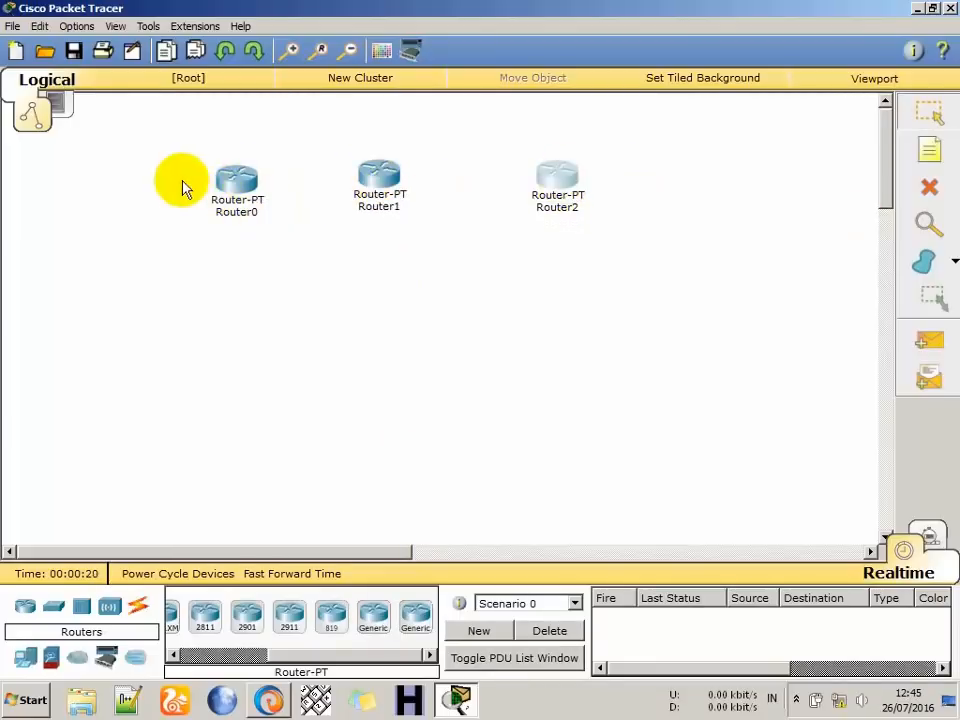
{"action": "left_click_drag", "start_coordinate": [229, 179], "coordinate": [225, 171]}
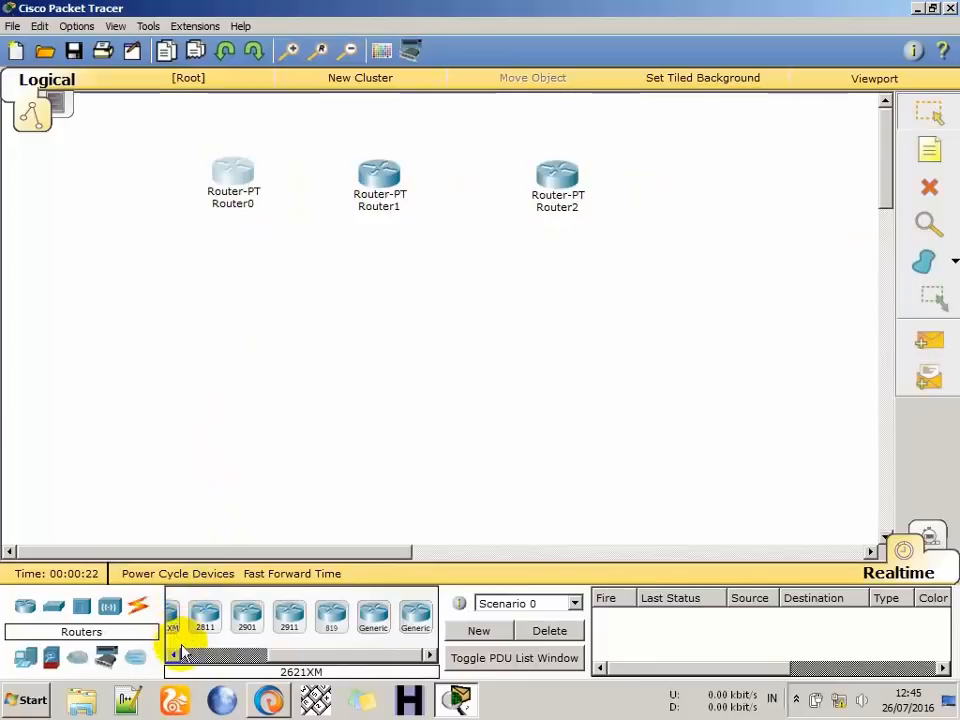
Place three generic Switch-PT switches, one below each router.
{"action": "left_click", "coordinate": [53, 606]}
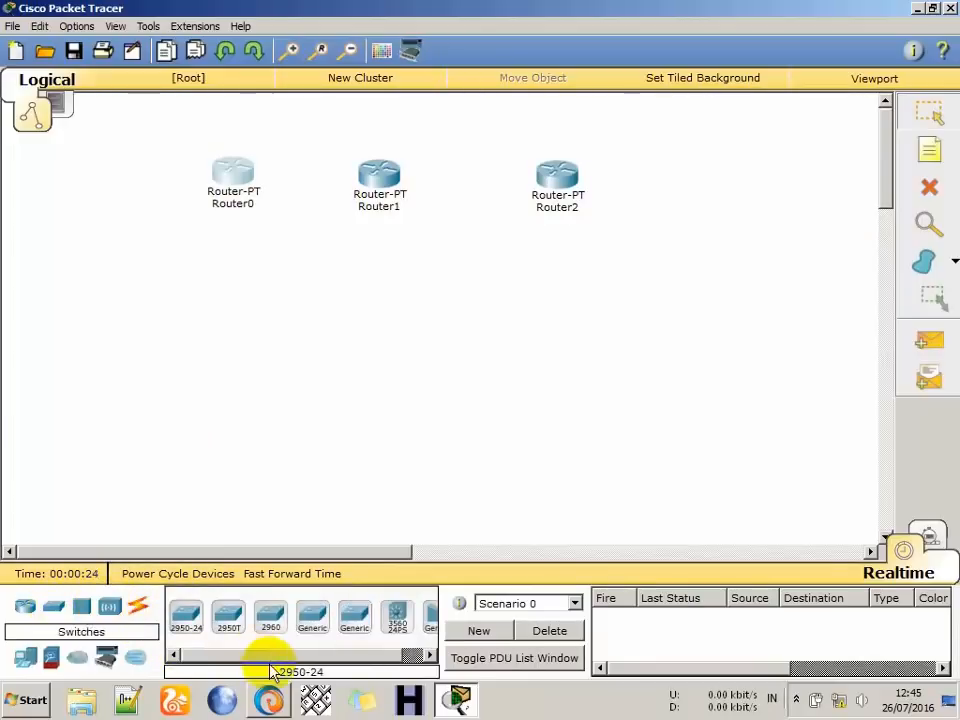
{"action": "scroll", "coordinate": [330, 660], "scroll_direction": "down", "scroll_amount": 1}
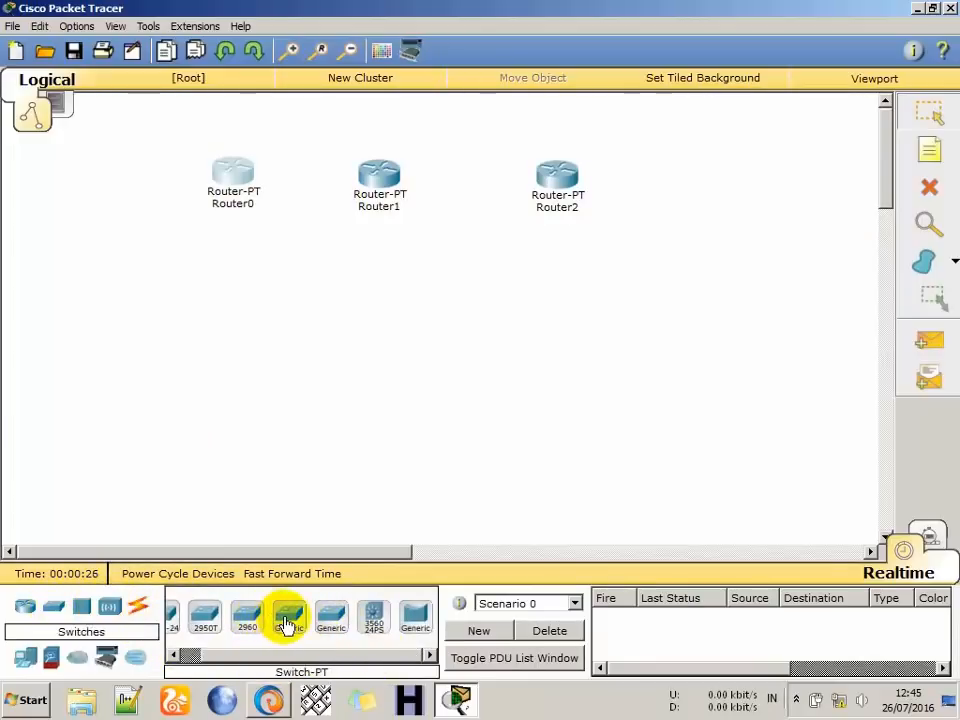
{"action": "left_click", "coordinate": [288, 623]}
{"action": "left_click", "coordinate": [216, 343]}
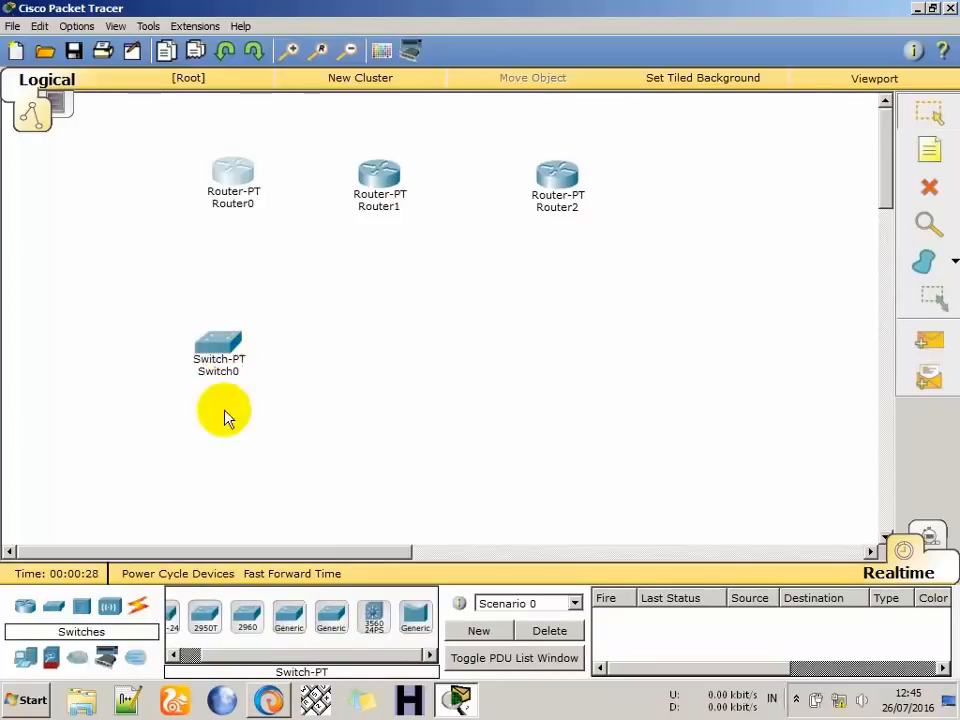
{"action": "left_click", "coordinate": [288, 623]}
{"action": "left_click", "coordinate": [383, 345]}
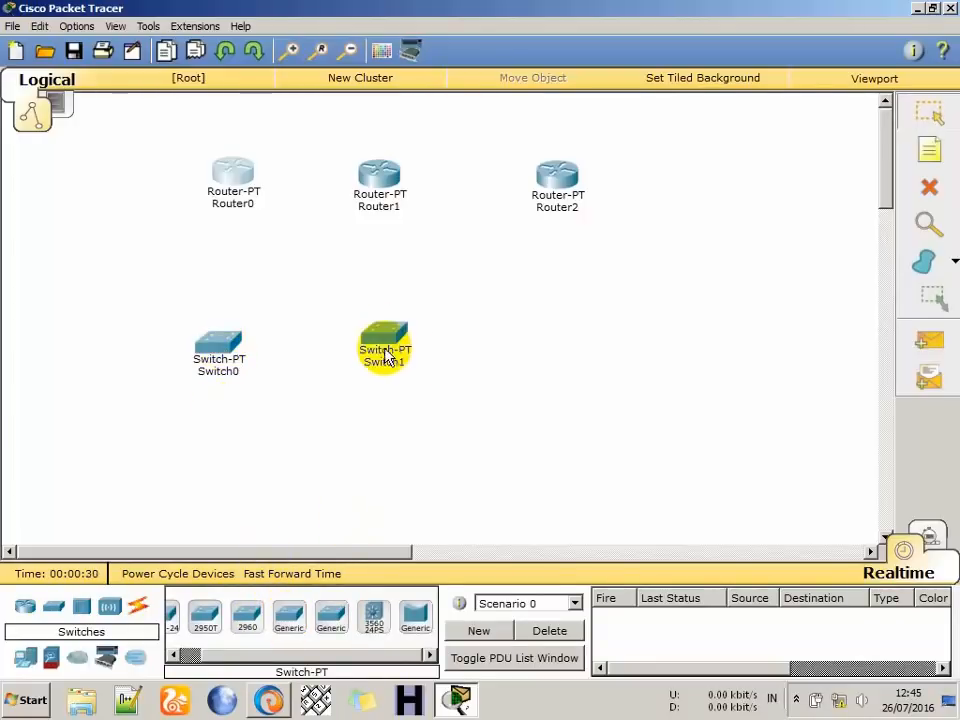
{"action": "left_click", "coordinate": [303, 620]}
{"action": "left_click", "coordinate": [570, 346]}
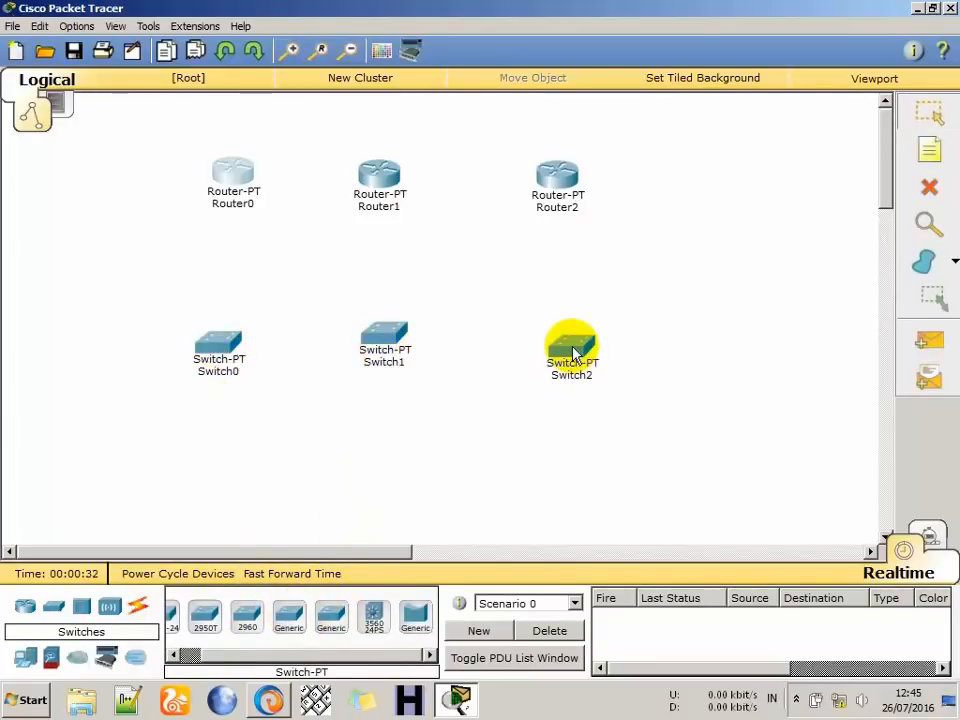
Adjust the positions of the three switches to align them in a row beneath the routers.
{"action": "left_click_drag", "start_coordinate": [381, 339], "coordinate": [378, 346]}
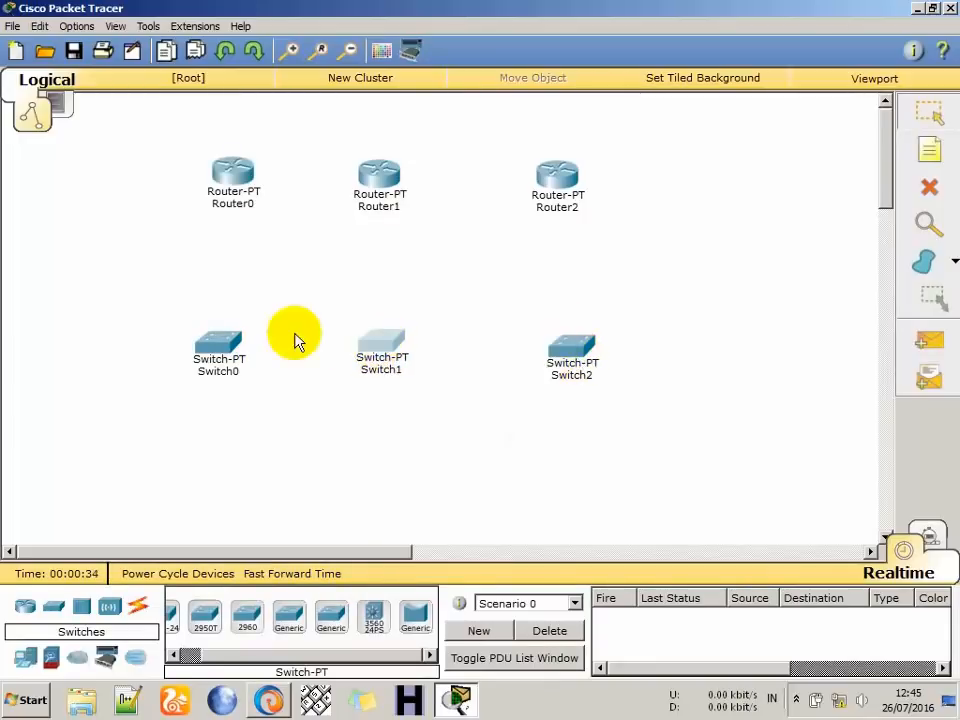
{"action": "left_click_drag", "start_coordinate": [238, 347], "coordinate": [231, 340]}
{"action": "left_click_drag", "start_coordinate": [553, 343], "coordinate": [553, 331]}
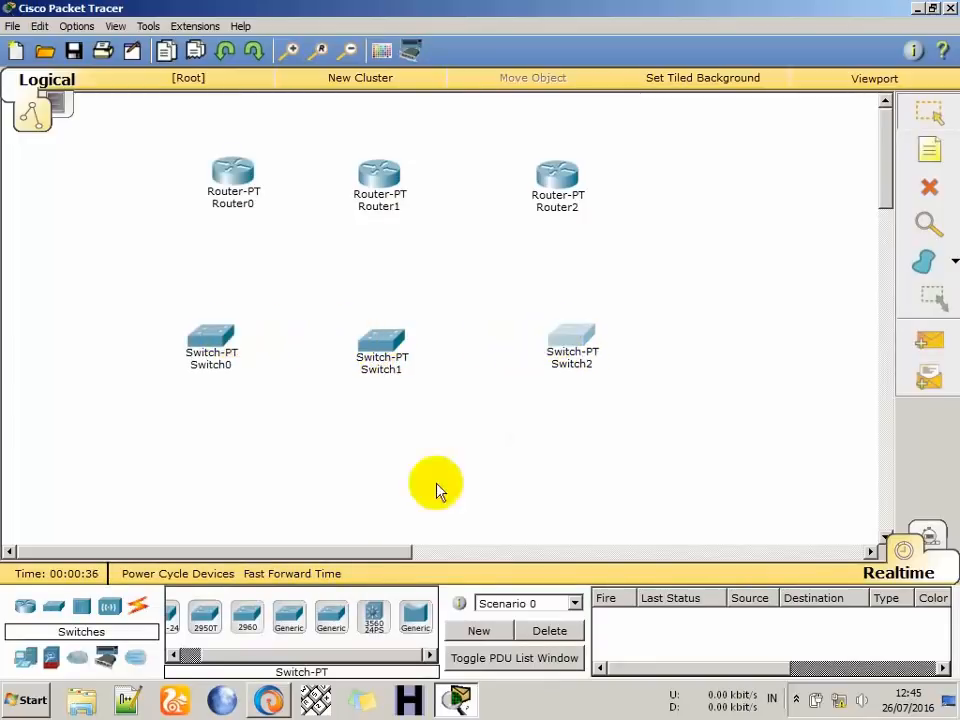
Place six generic PC-PT computers in a row below the switches, two under each switch.
{"action": "left_click", "coordinate": [23, 658]}
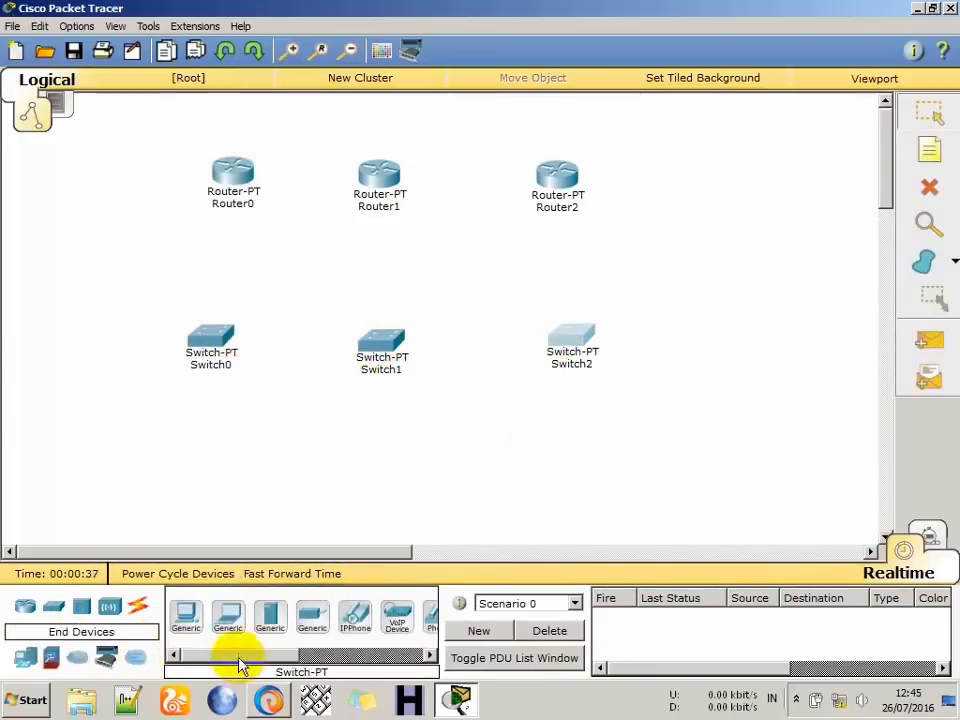
{"action": "left_click", "coordinate": [185, 615]}
{"action": "left_click", "coordinate": [159, 475]}
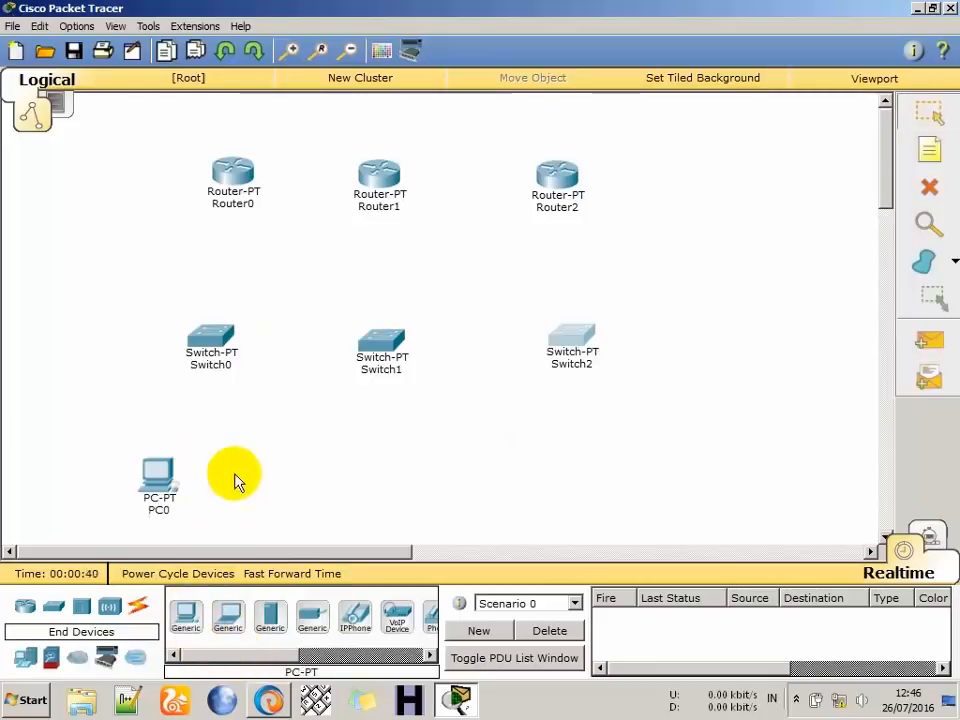
{"action": "left_click", "coordinate": [187, 612]}
{"action": "left_click", "coordinate": [251, 474]}
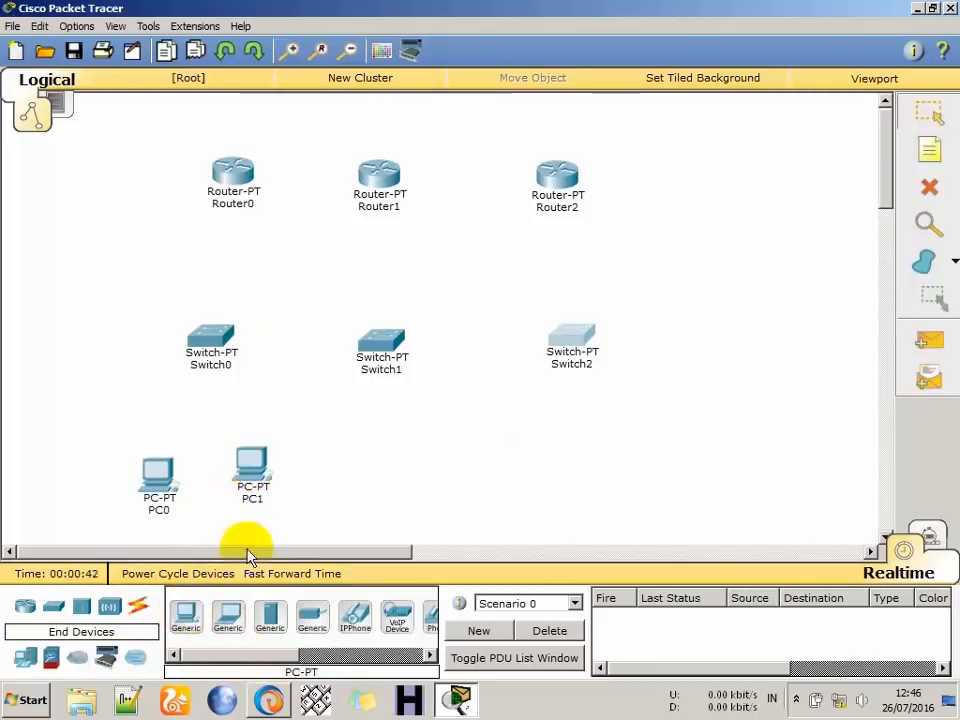
{"action": "left_click", "coordinate": [187, 612]}
{"action": "left_click", "coordinate": [343, 466]}
{"action": "left_click", "coordinate": [187, 612]}
{"action": "left_click", "coordinate": [419, 466]}
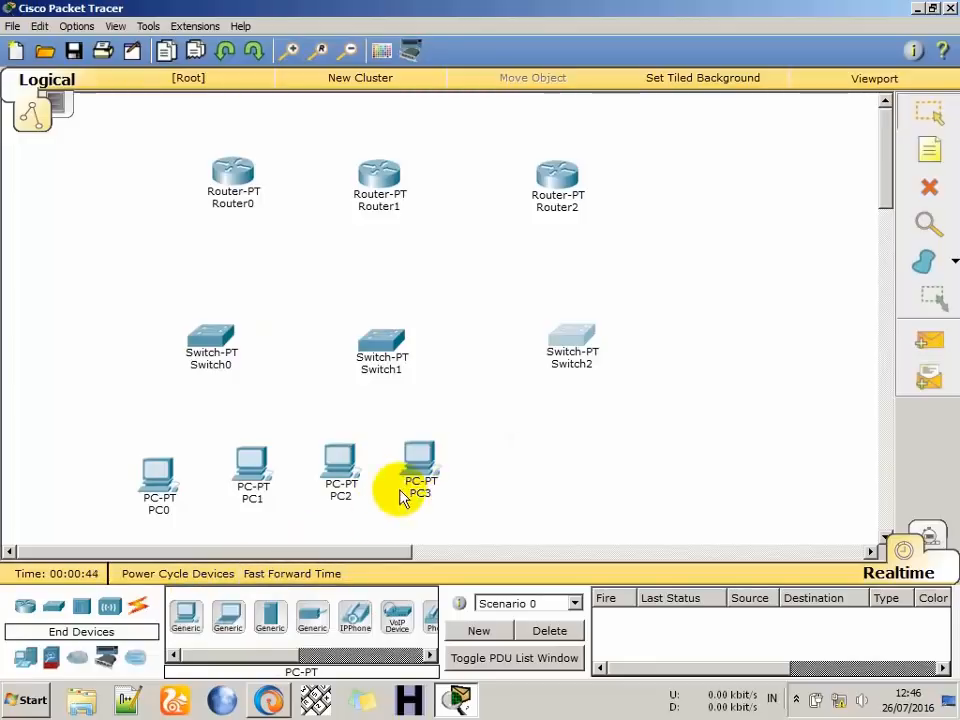
{"action": "left_click", "coordinate": [190, 612]}
{"action": "left_click", "coordinate": [524, 468]}
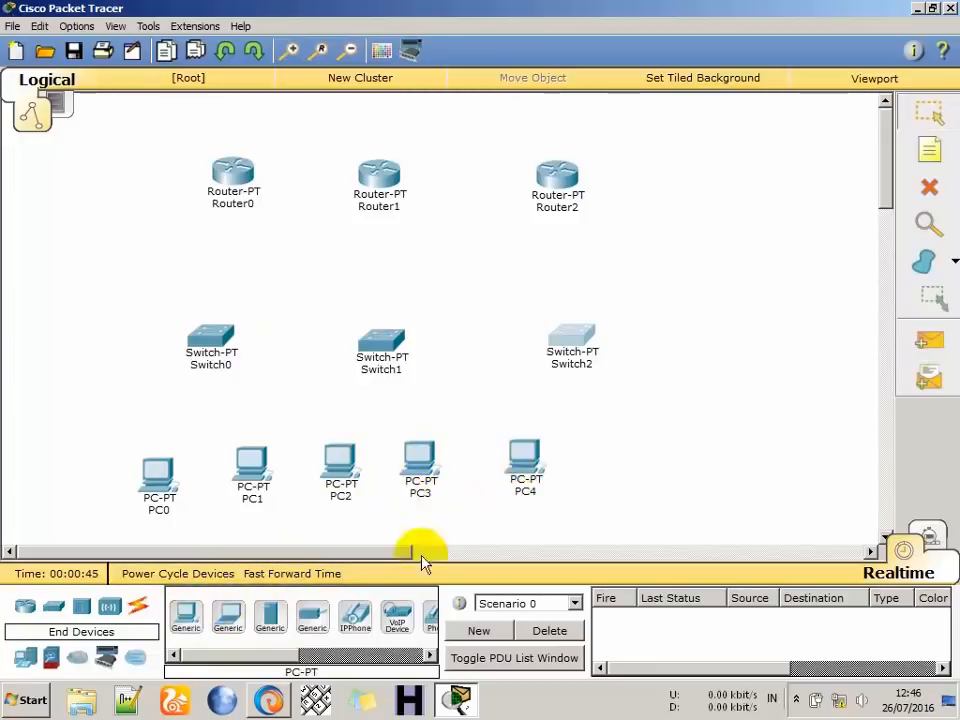
{"action": "left_click", "coordinate": [190, 612]}
{"action": "left_click", "coordinate": [611, 452]}
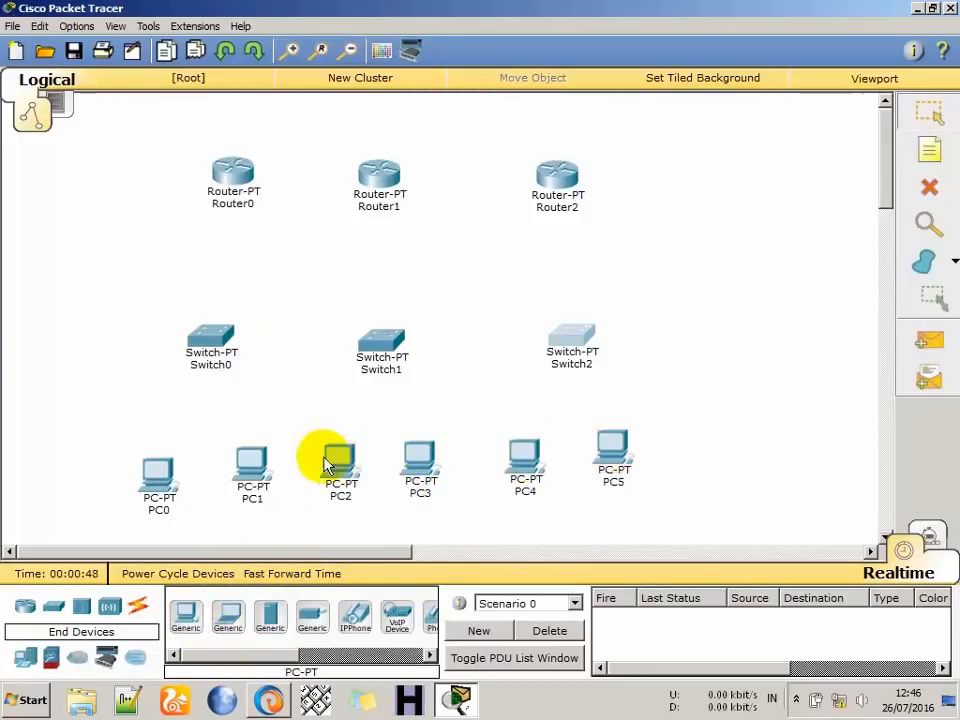
Move PC1 through PC5 level with PC0 and shift Switch2 slightly lower.
{"action": "left_click_drag", "start_coordinate": [419, 466], "coordinate": [421, 476]}
{"action": "left_click_drag", "start_coordinate": [253, 466], "coordinate": [251, 476]}
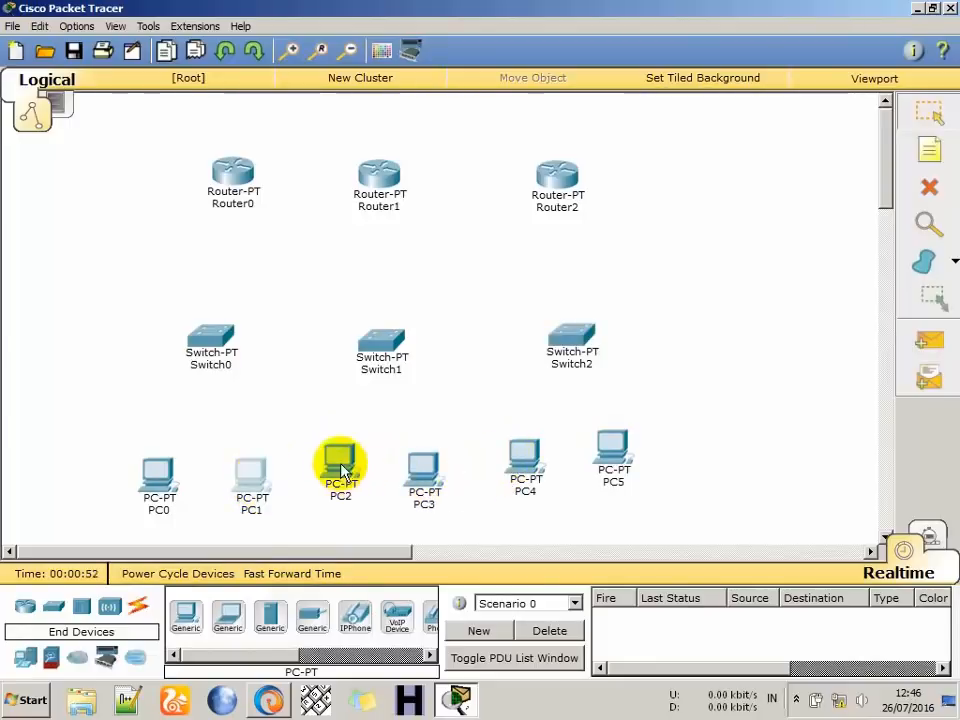
{"action": "left_click_drag", "start_coordinate": [337, 461], "coordinate": [343, 476]}
{"action": "left_click_drag", "start_coordinate": [515, 462], "coordinate": [527, 476]}
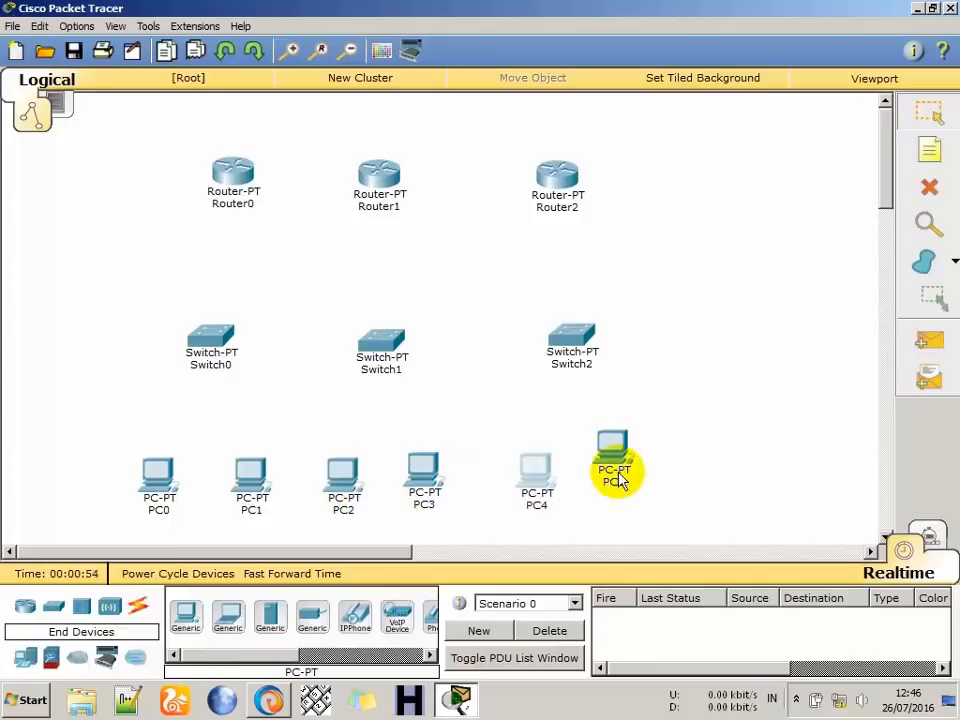
{"action": "left_click_drag", "start_coordinate": [615, 471], "coordinate": [624, 489]}
{"action": "left_click_drag", "start_coordinate": [579, 347], "coordinate": [584, 361]}
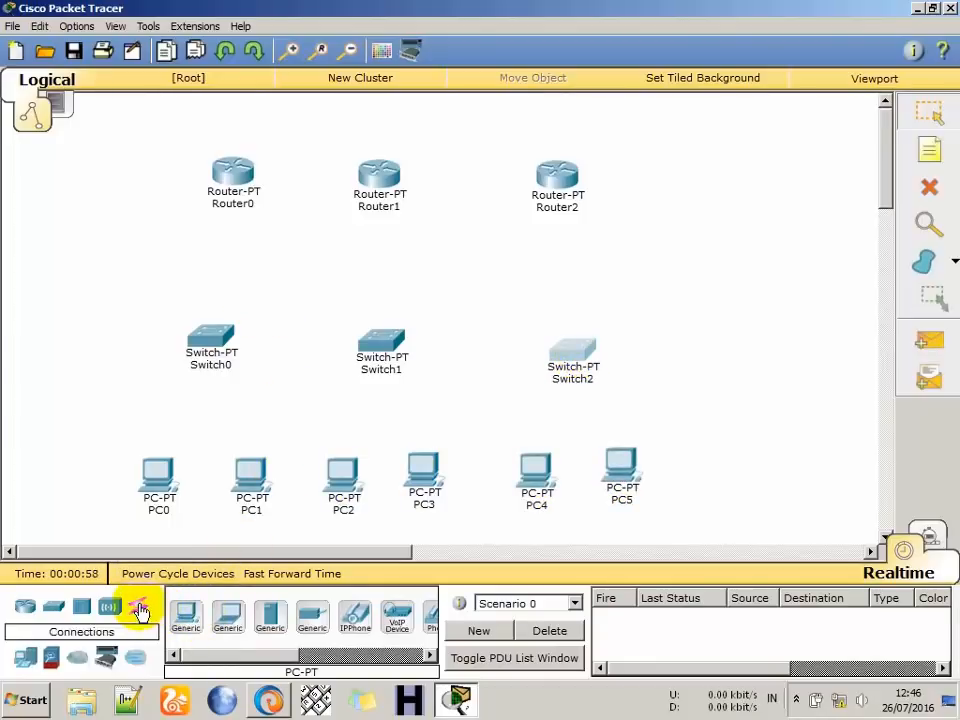
Connect Router0's Serial2/0 port to Router1's Serial3/0 port with a Serial DCE cable.
{"action": "left_click", "coordinate": [140, 607]}
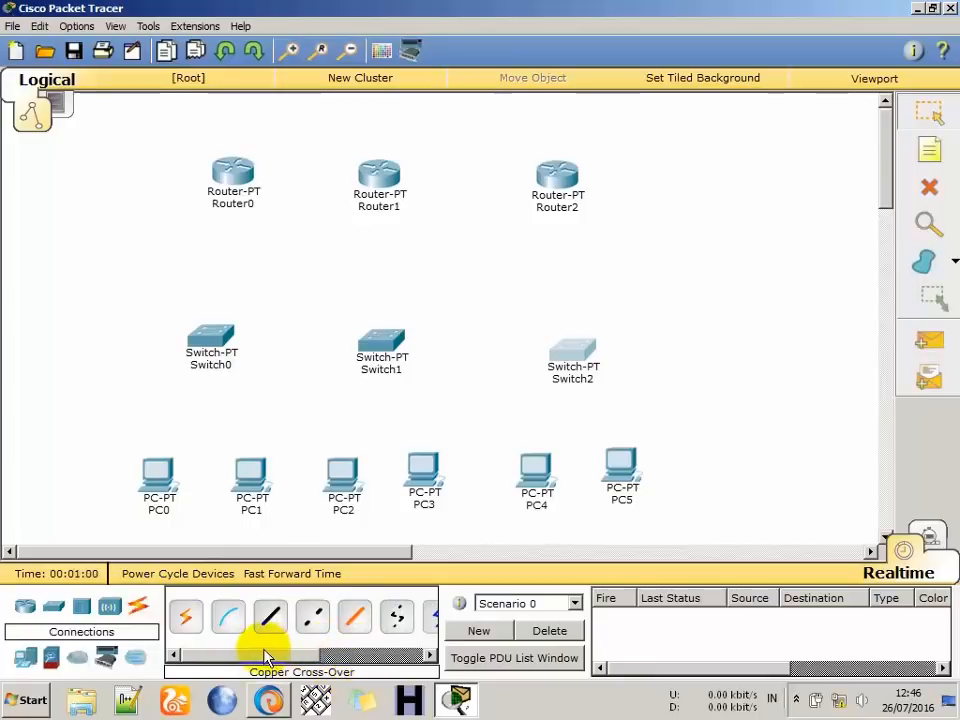
{"action": "left_click_drag", "start_coordinate": [250, 658], "coordinate": [388, 652]}
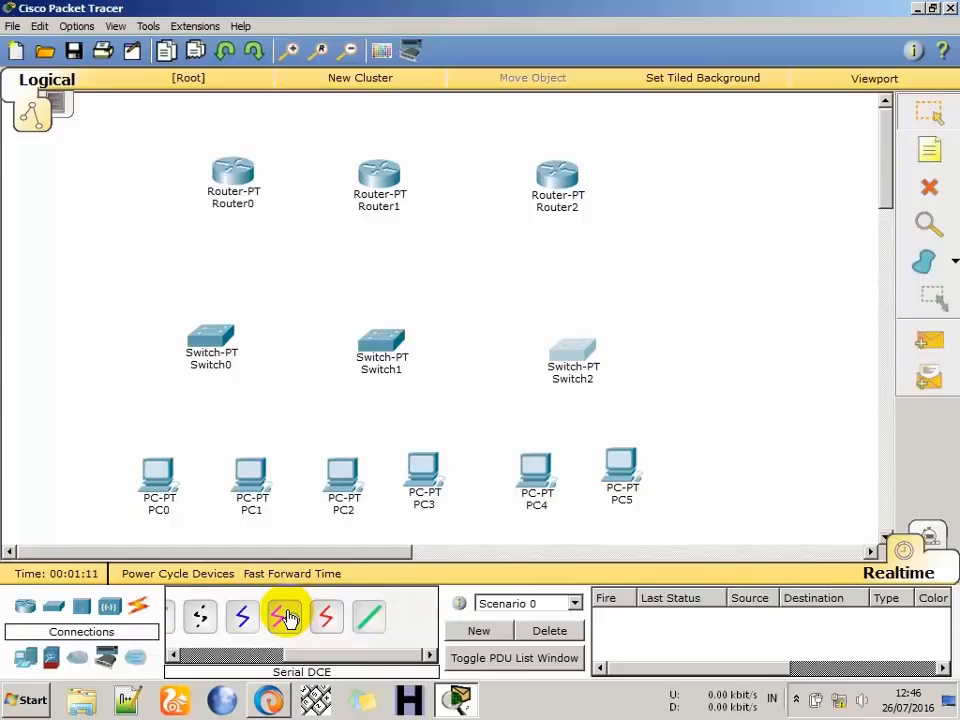
{"action": "left_click", "coordinate": [287, 620]}
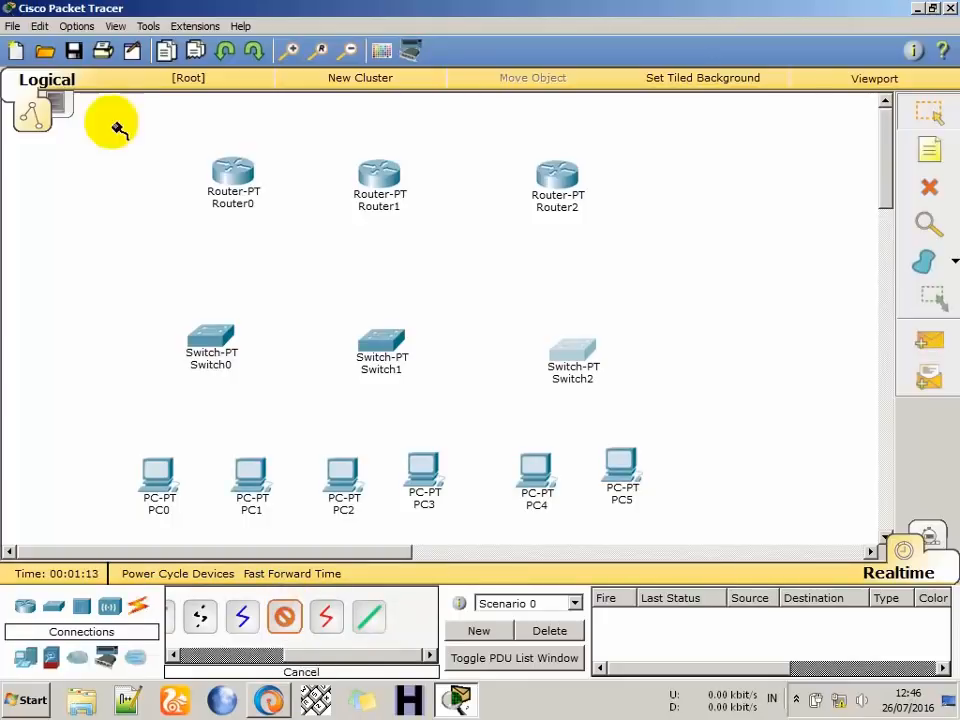
{"action": "left_click", "coordinate": [237, 172]}
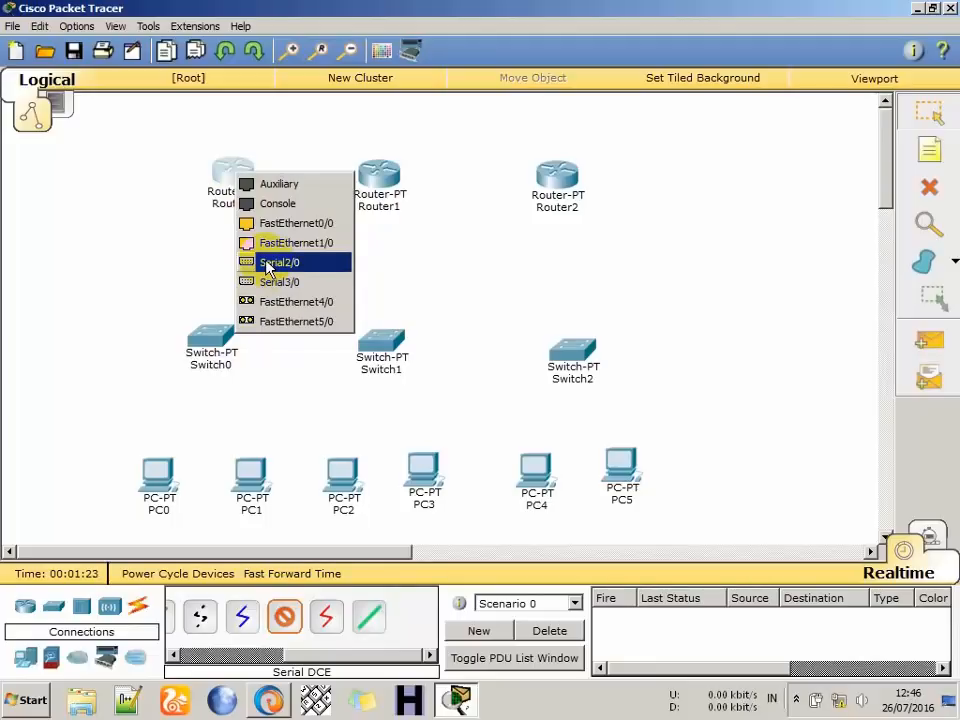
{"action": "left_click", "coordinate": [228, 176]}
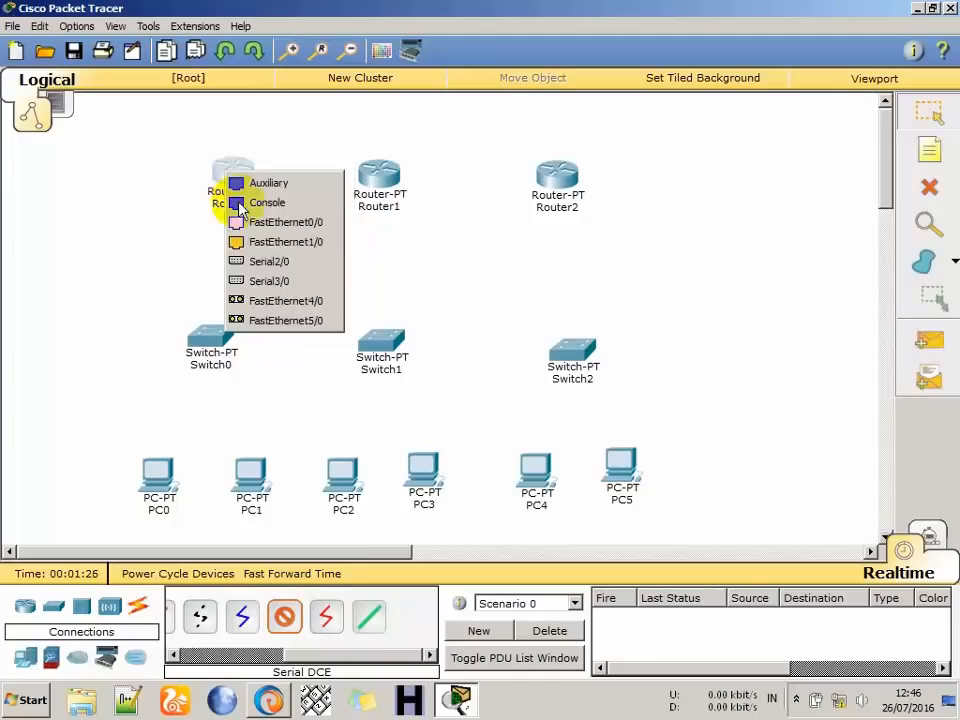
{"action": "left_click", "coordinate": [268, 262]}
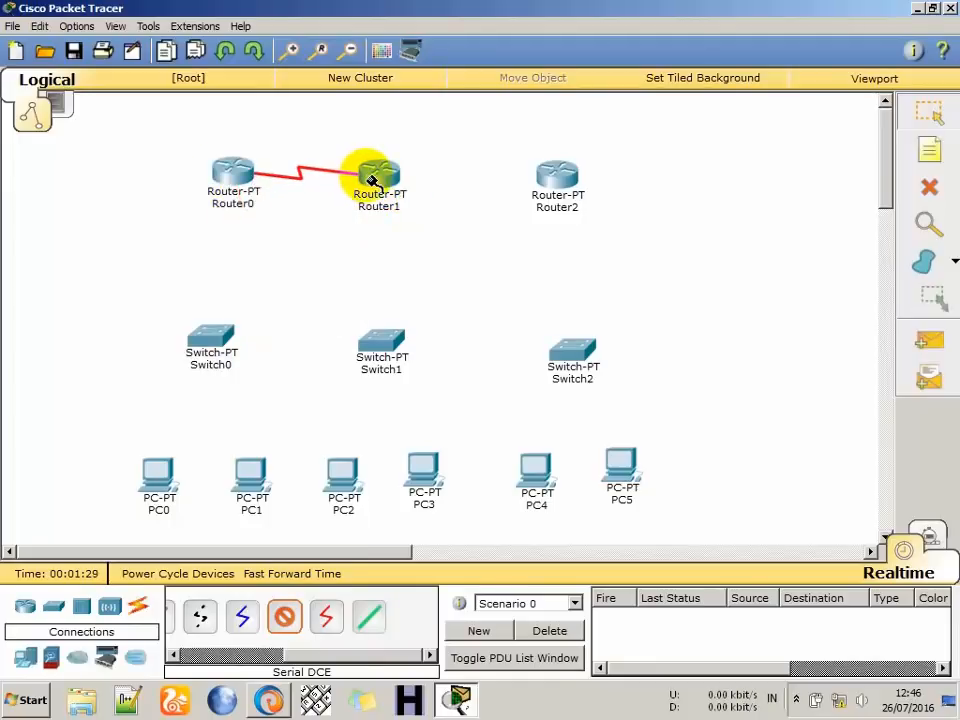
{"action": "left_click", "coordinate": [375, 178]}
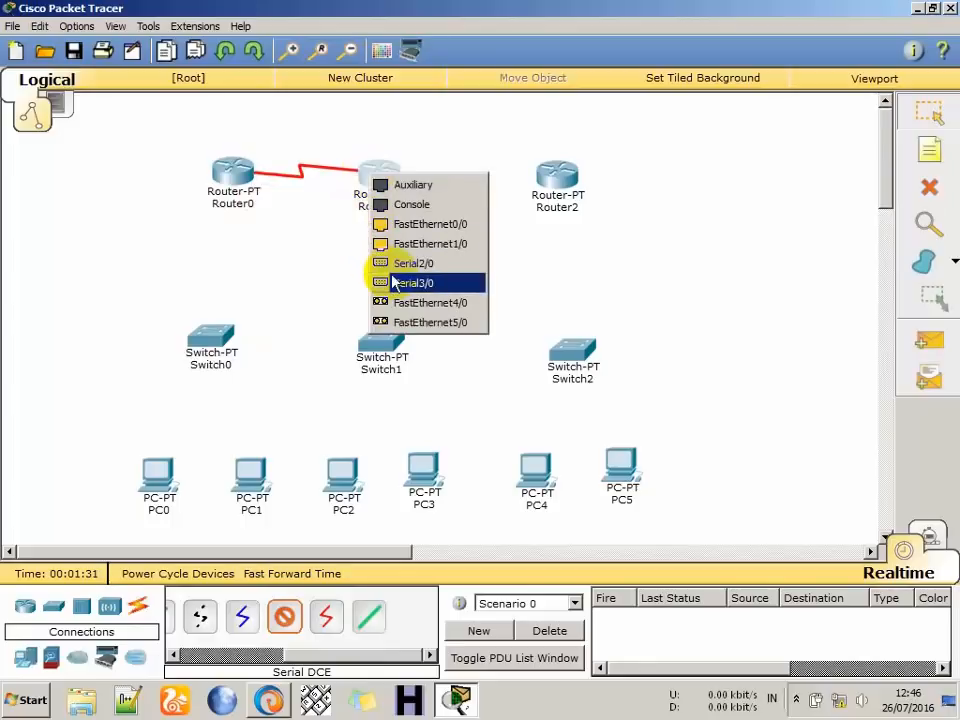
{"action": "left_click", "coordinate": [391, 281]}
Connect Router1's Serial2/0 port to Router2's Serial3/0 port with a Serial DCE cable.
{"action": "left_click", "coordinate": [285, 621]}
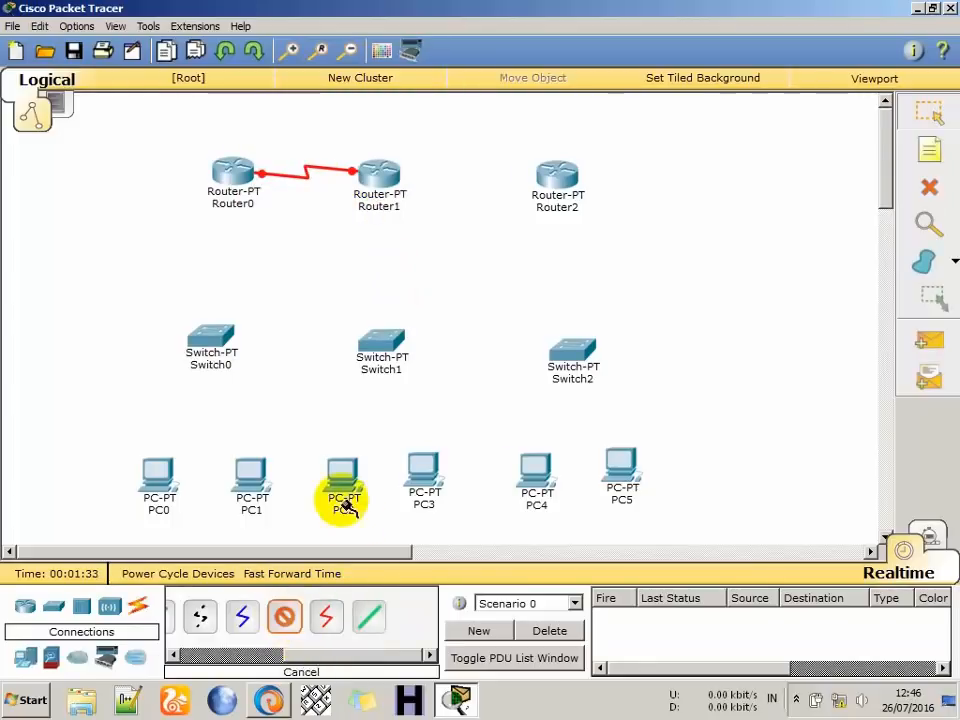
{"action": "left_click", "coordinate": [380, 176]}
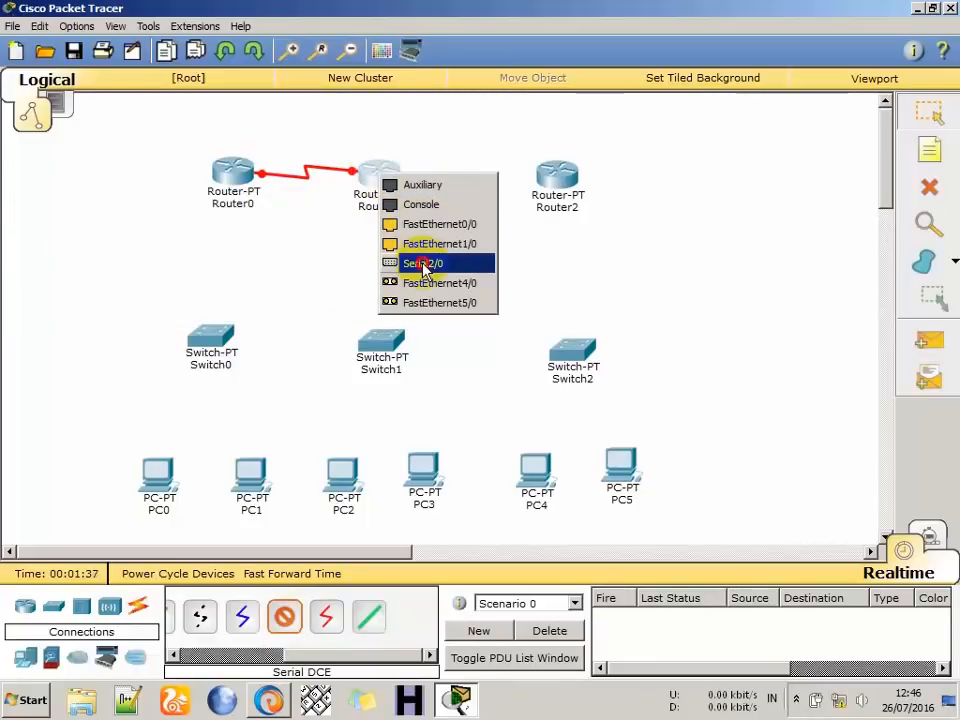
{"action": "left_click", "coordinate": [423, 266]}
{"action": "left_click", "coordinate": [552, 172]}
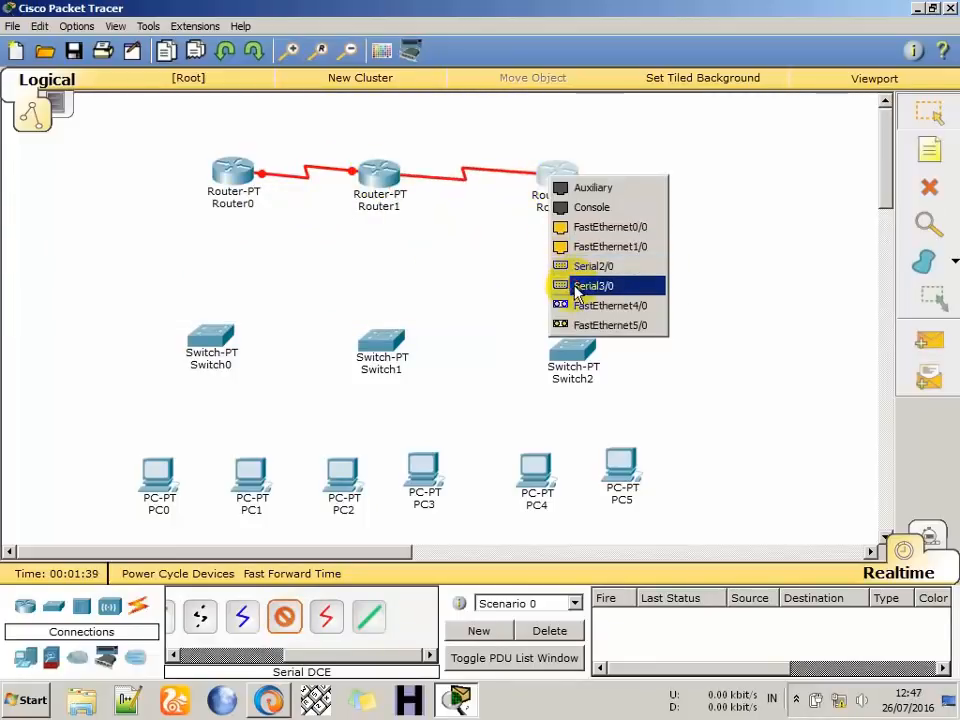
{"action": "left_click", "coordinate": [577, 287]}
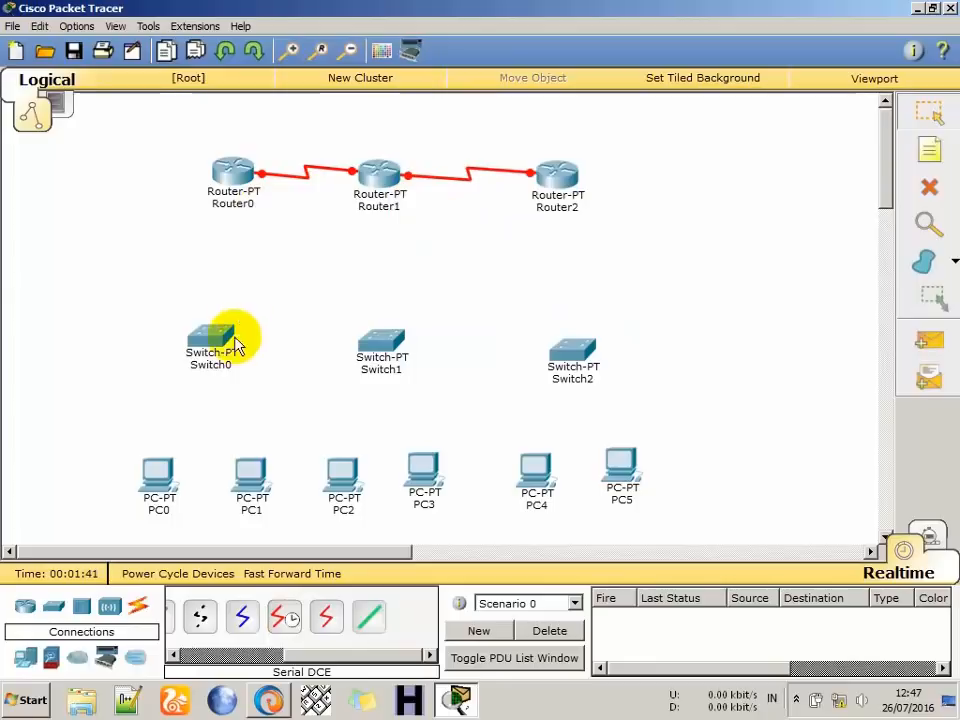
Connect Router0's FastEthernet0/0 port to Switch0's FastEthernet0/1 port with a Copper Straight-Through cable.
{"action": "left_click_drag", "start_coordinate": [300, 653], "coordinate": [185, 657]}
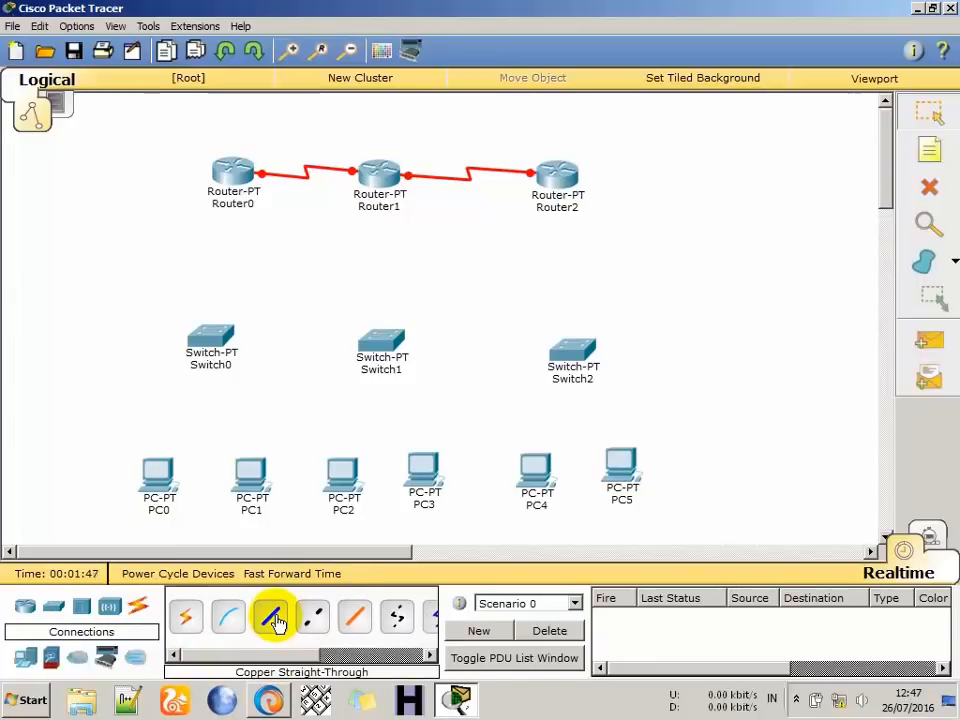
{"action": "left_click", "coordinate": [272, 617]}
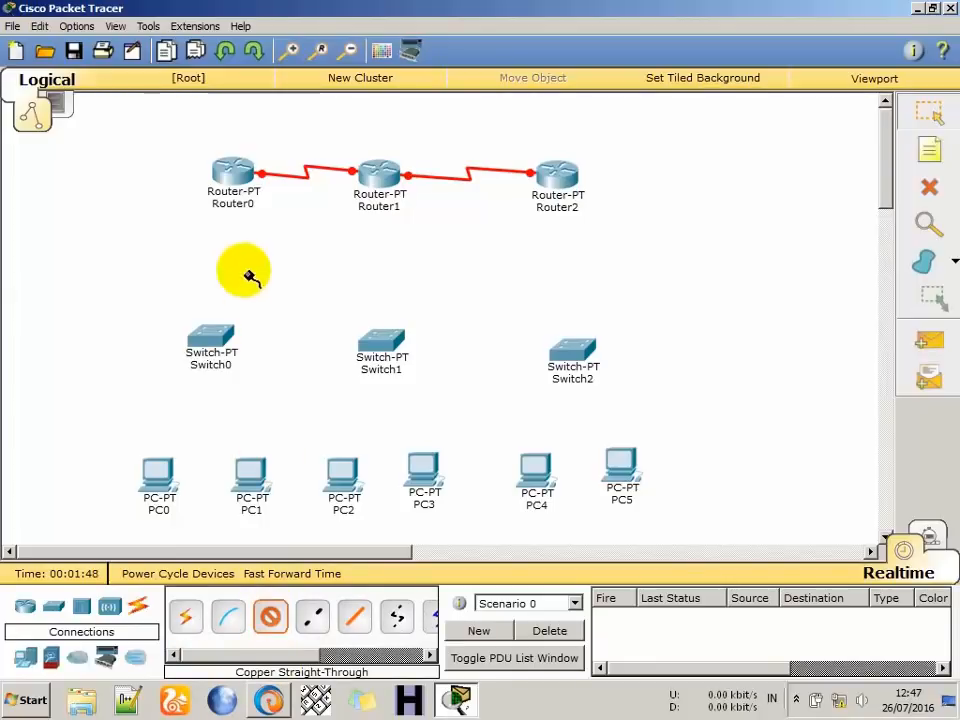
{"action": "left_click", "coordinate": [229, 165]}
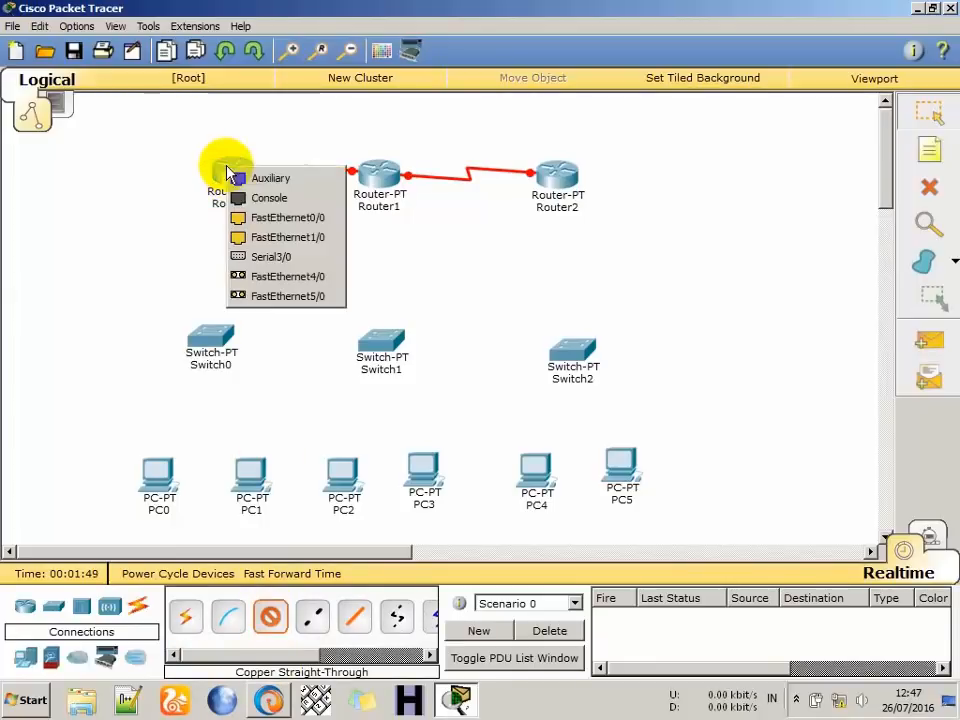
{"action": "left_click", "coordinate": [280, 220]}
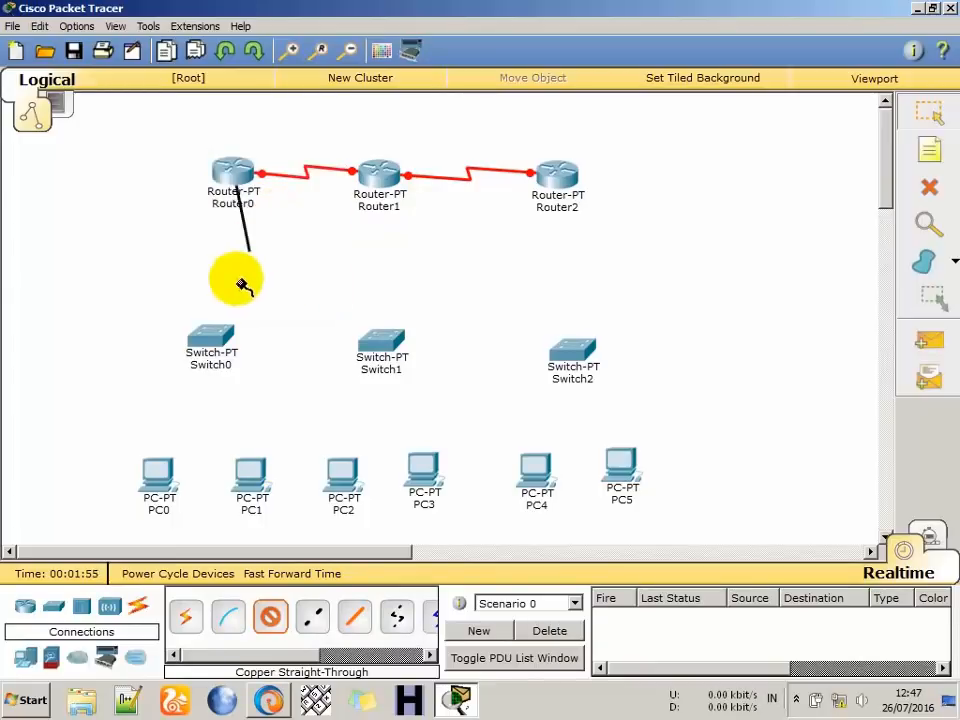
{"action": "left_click", "coordinate": [216, 338]}
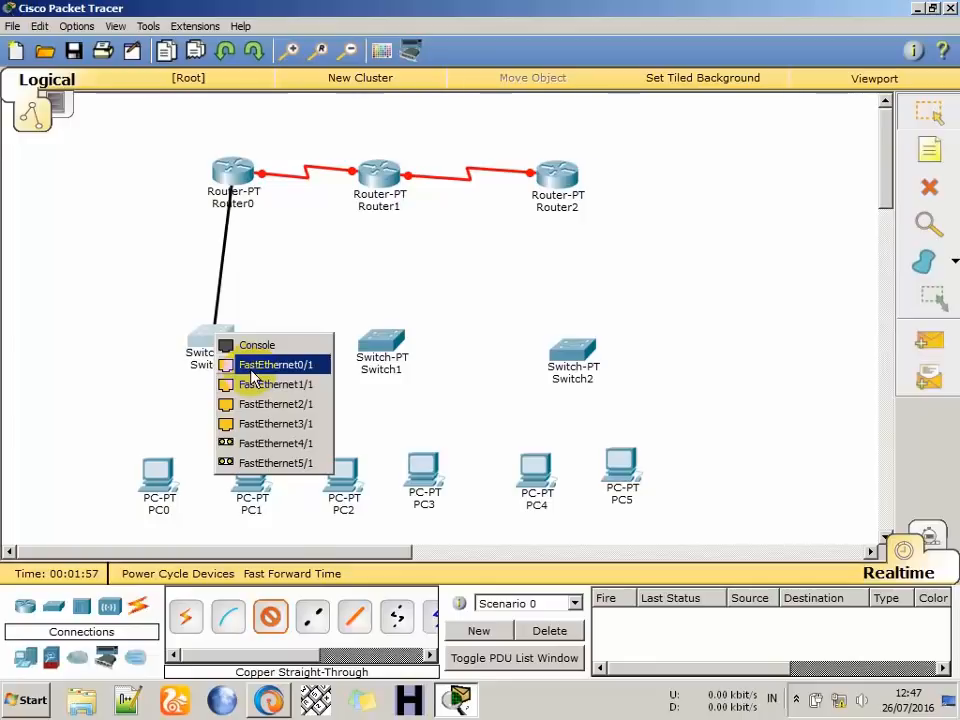
{"action": "left_click", "coordinate": [257, 364]}
Connect Router1's FastEthernet0/0 port to Switch1's FastEthernet0/1 port with a Copper Straight-Through cable.
{"action": "left_click", "coordinate": [270, 620]}
{"action": "left_click", "coordinate": [378, 170]}
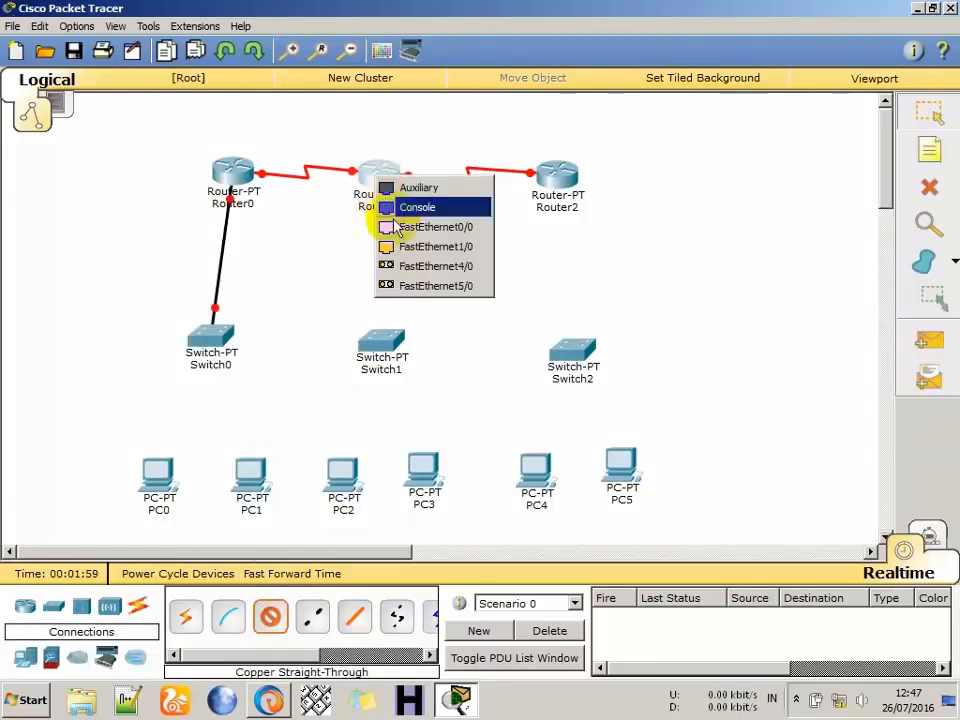
{"action": "left_click", "coordinate": [397, 228]}
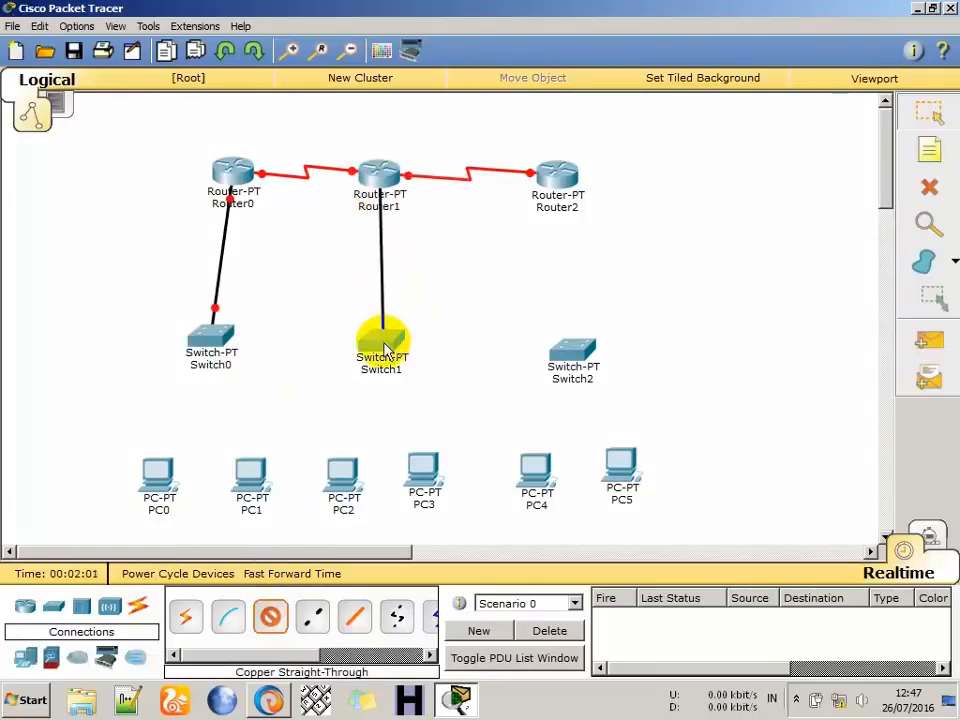
{"action": "left_click", "coordinate": [381, 340]}
{"action": "left_click", "coordinate": [396, 373]}
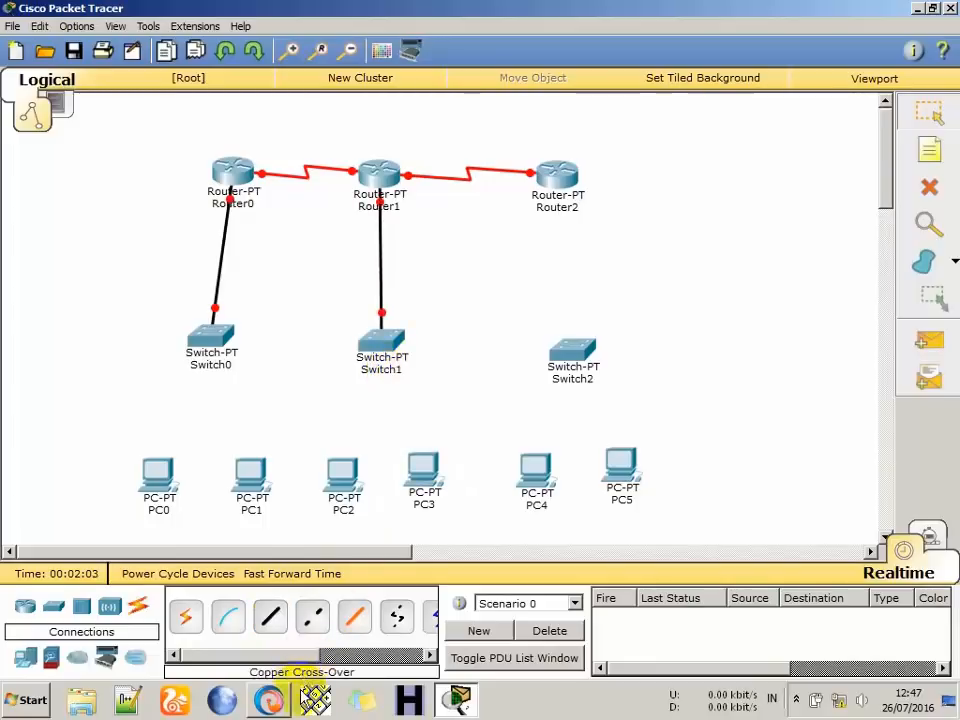
Connect Router2's FastEthernet0/0 port to Switch2's FastEthernet0/1 port with a Copper Straight-Through cable.
{"action": "left_click", "coordinate": [272, 615]}
{"action": "left_click", "coordinate": [554, 172]}
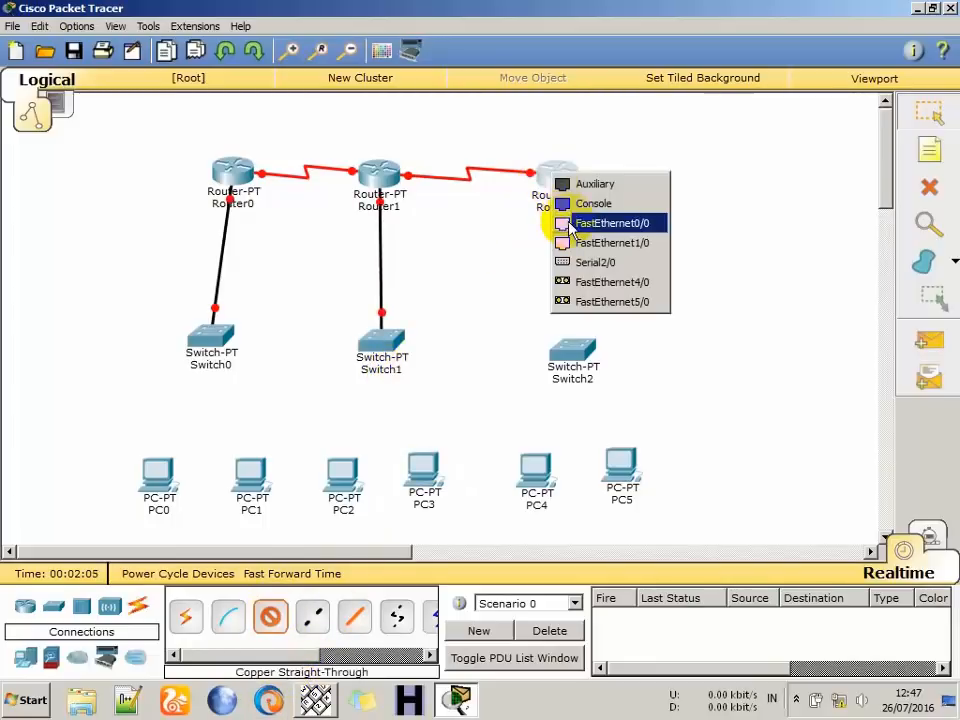
{"action": "left_click", "coordinate": [566, 221]}
{"action": "left_click", "coordinate": [573, 348]}
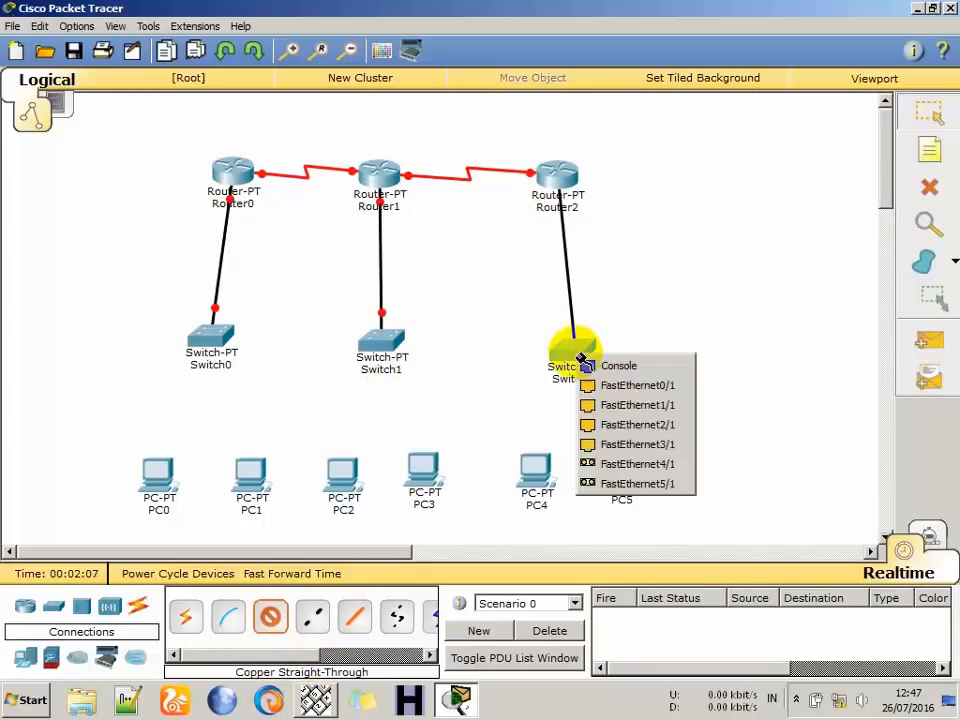
{"action": "left_click", "coordinate": [604, 387]}
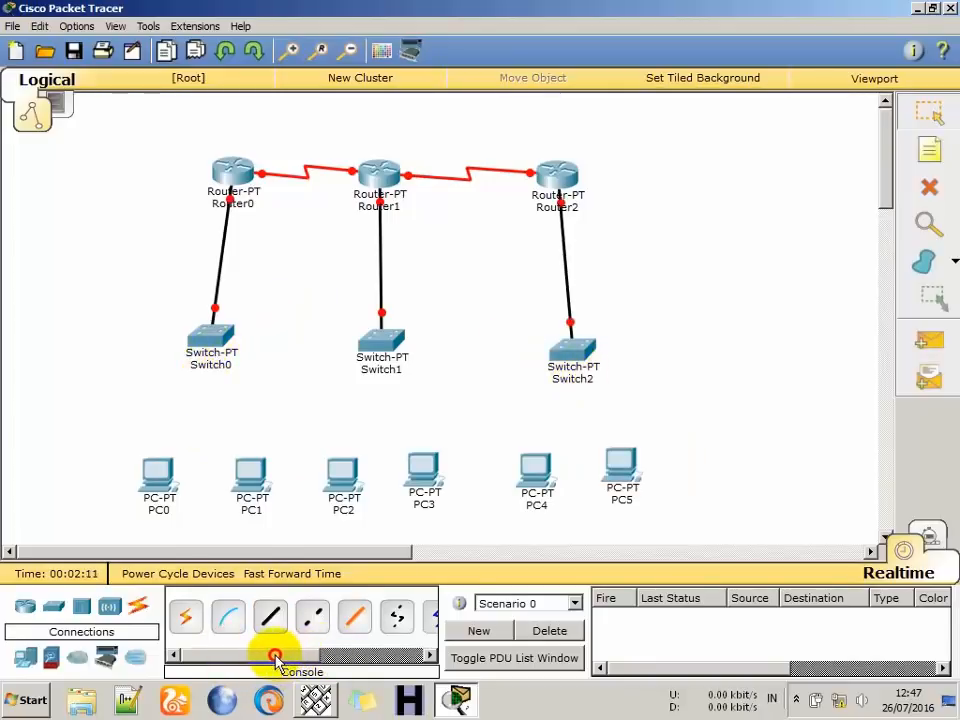
Connect Switch0's FastEthernet1/1 port to PC0's FastEthernet0 port with a Copper Straight-Through cable.
{"action": "left_click", "coordinate": [272, 619]}
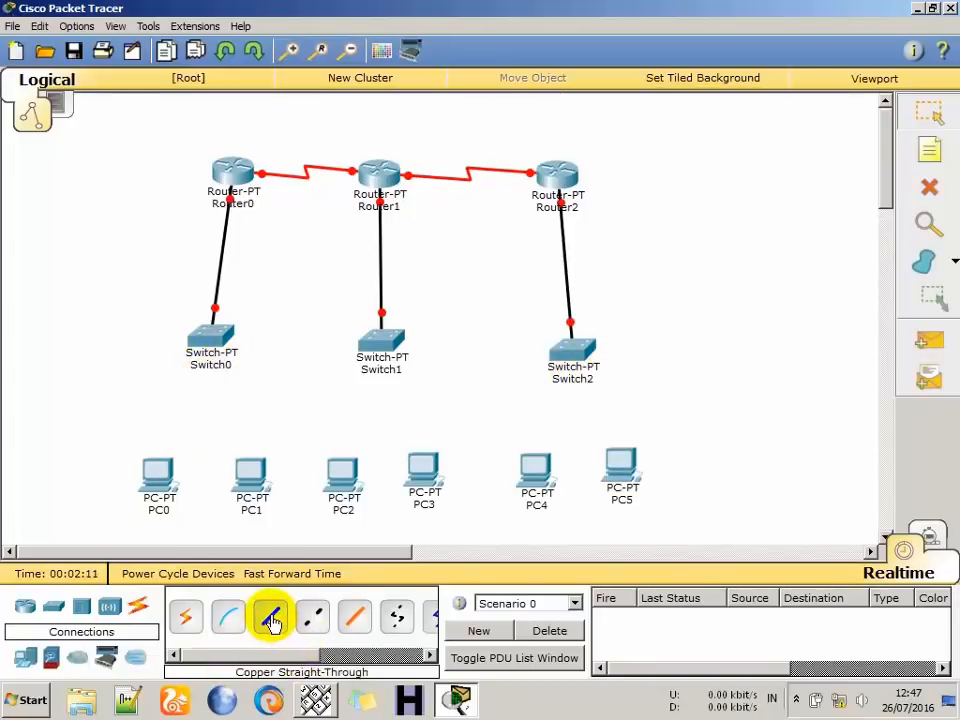
{"action": "left_click", "coordinate": [199, 334]}
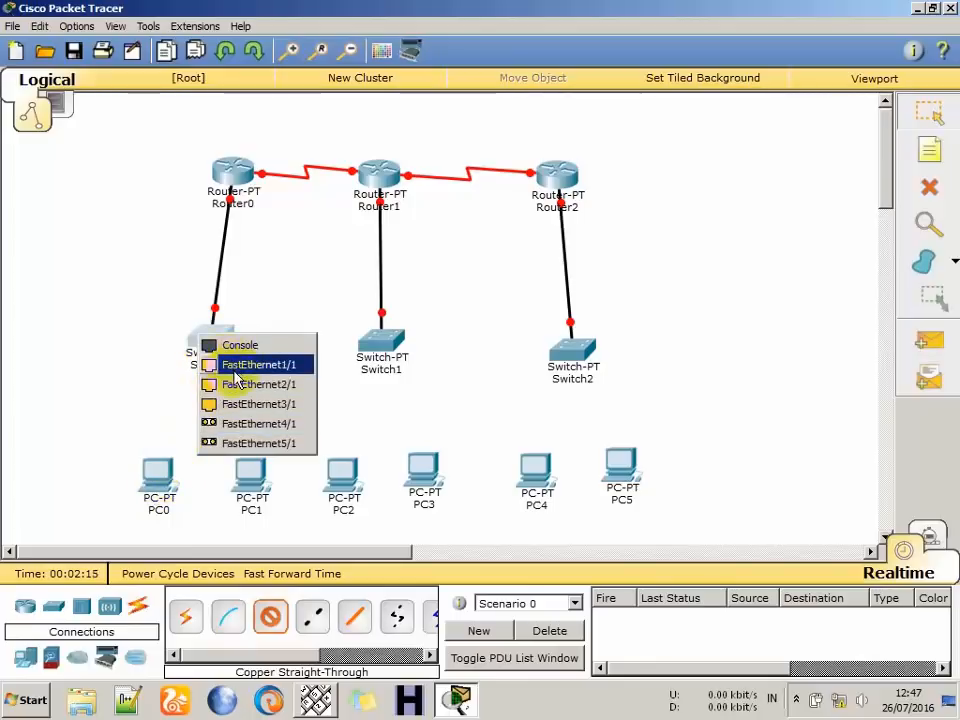
{"action": "left_click", "coordinate": [238, 368]}
{"action": "left_click", "coordinate": [157, 472]}
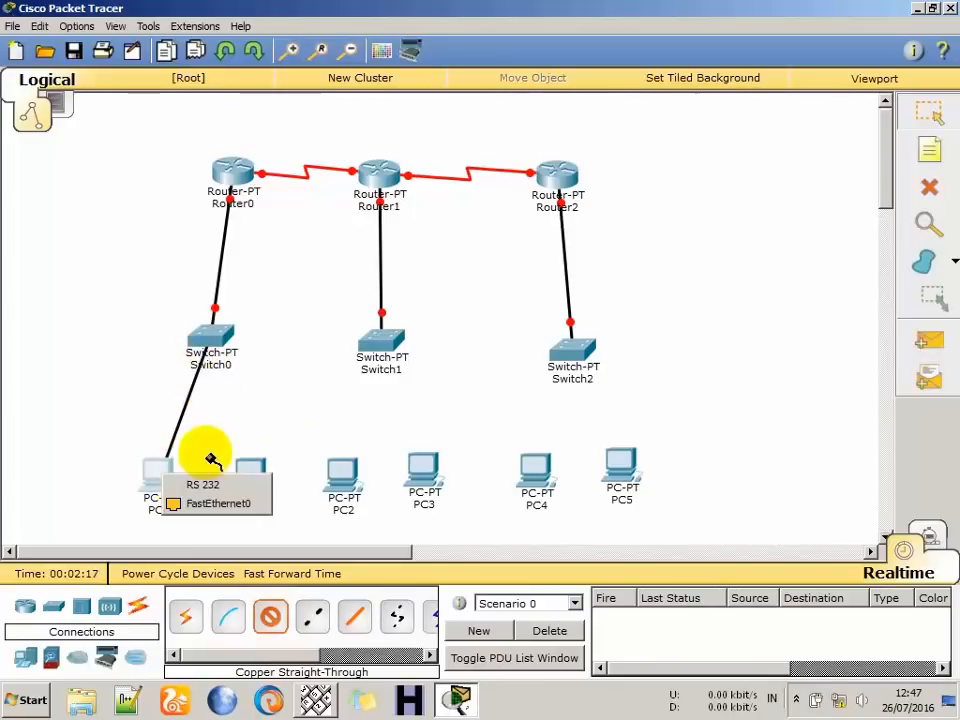
{"action": "left_click", "coordinate": [205, 503]}
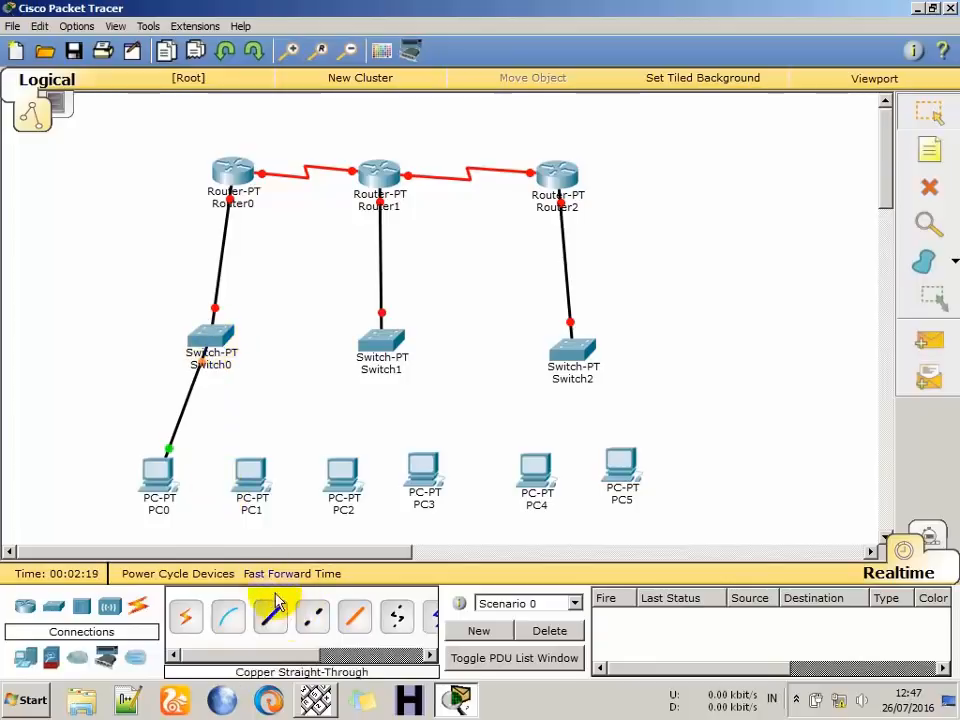
Connect Switch0's FastEthernet2/1 port to PC1's FastEthernet0 port with a Copper Straight-Through cable.
{"action": "left_click", "coordinate": [272, 614]}
{"action": "left_click", "coordinate": [208, 345]}
{"action": "left_click", "coordinate": [245, 367]}
{"action": "left_click", "coordinate": [251, 468]}
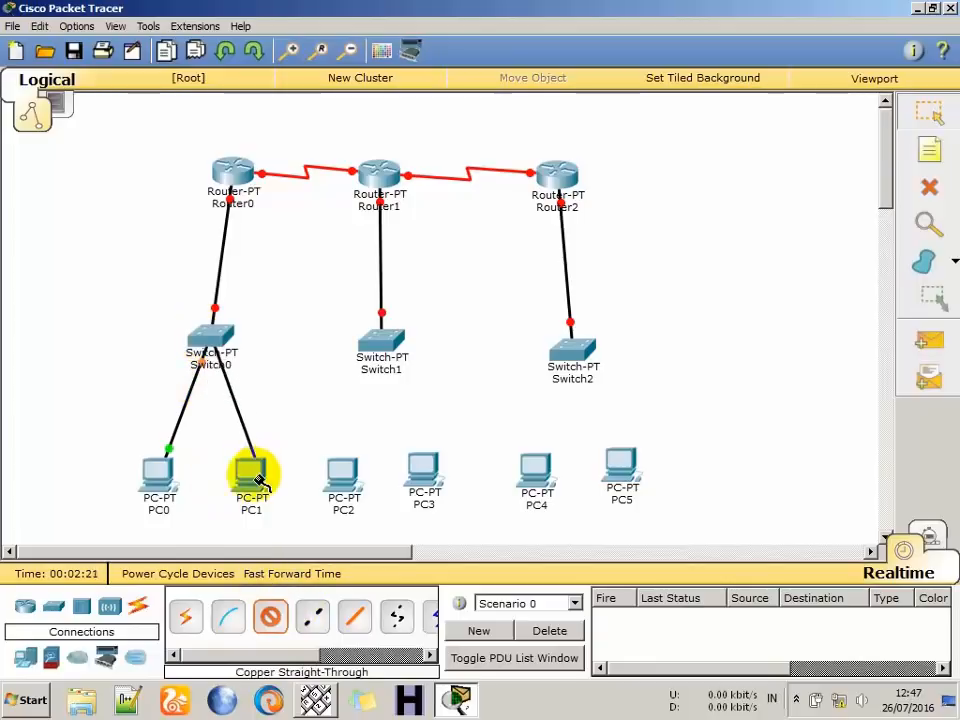
{"action": "left_click", "coordinate": [258, 507]}
Connect Switch1's FastEthernet1/1 port to PC2's FastEthernet0 port with a Copper Straight-Through cable.
{"action": "left_click", "coordinate": [268, 614]}
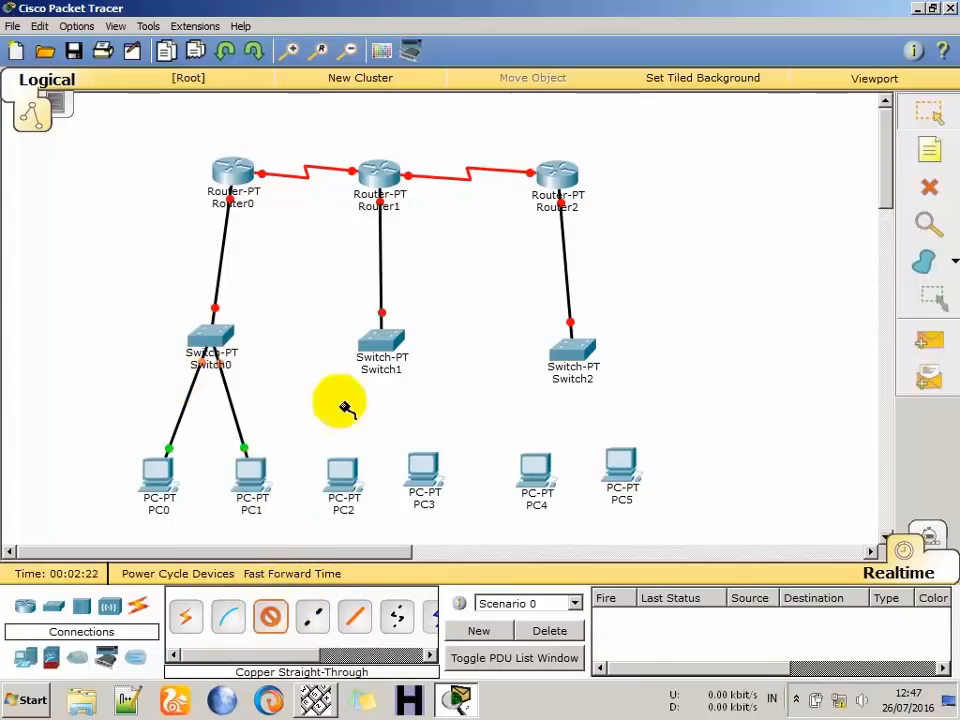
{"action": "left_click", "coordinate": [387, 343]}
{"action": "left_click", "coordinate": [410, 371]}
{"action": "left_click", "coordinate": [343, 468]}
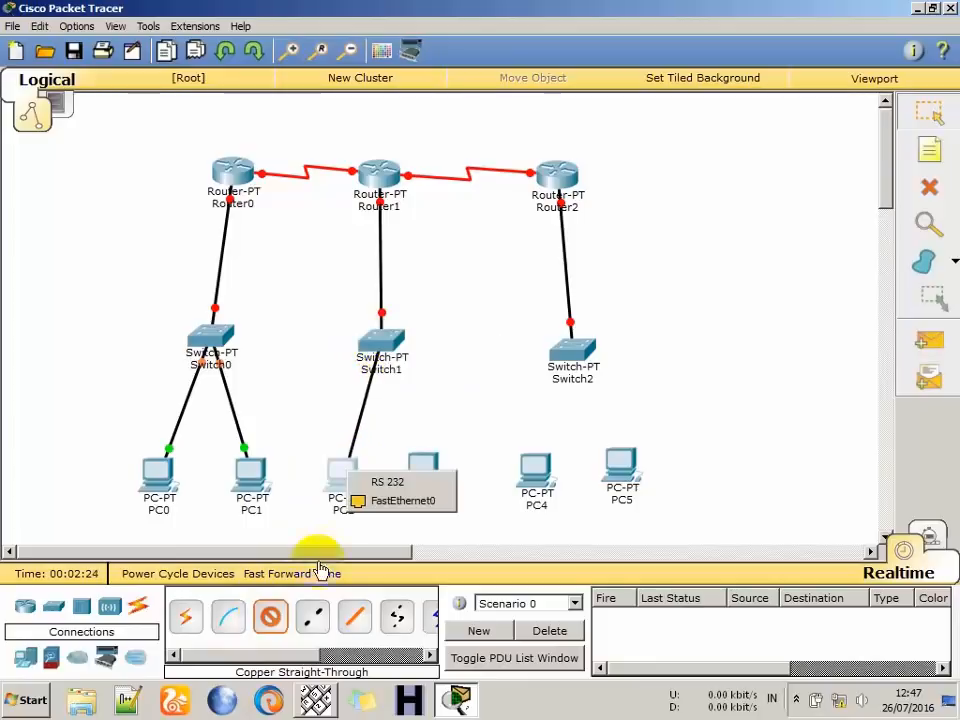
{"action": "left_click", "coordinate": [360, 502]}
Connect Switch1's FastEthernet2/1 port to PC3's FastEthernet0 port with a Copper Straight-Through cable.
{"action": "left_click", "coordinate": [270, 615]}
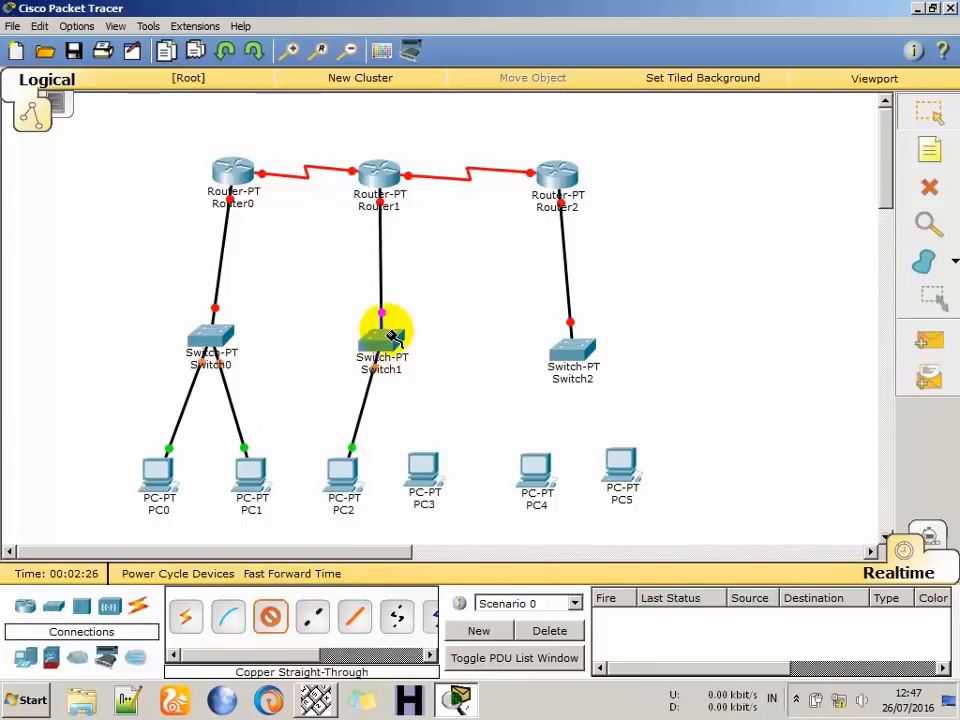
{"action": "left_click", "coordinate": [383, 335]}
{"action": "left_click", "coordinate": [420, 363]}
{"action": "left_click", "coordinate": [422, 470]}
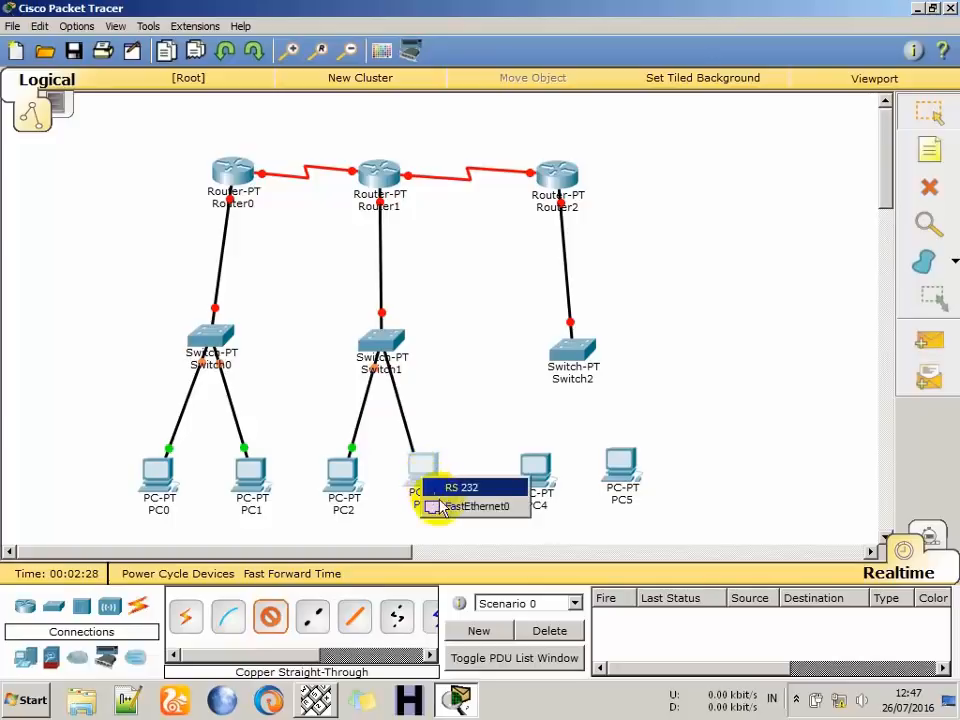
{"action": "left_click", "coordinate": [452, 505]}
Connect Switch2's FastEthernet1/1 port to PC4's FastEthernet0 port with a Copper Straight-Through cable.
{"action": "left_click", "coordinate": [272, 616]}
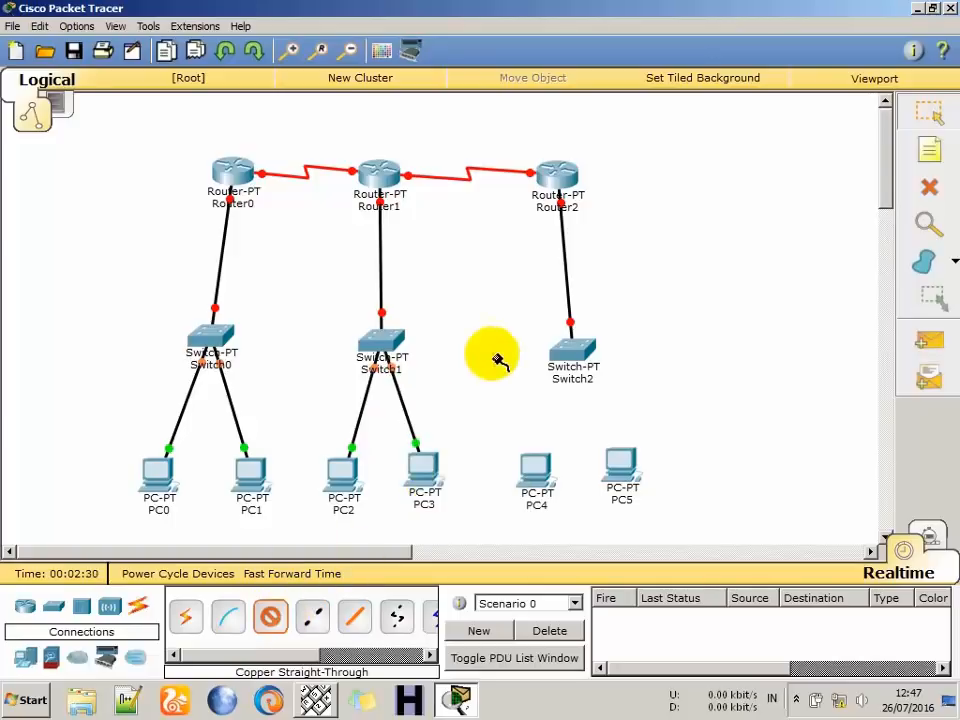
{"action": "left_click", "coordinate": [563, 350]}
{"action": "left_click", "coordinate": [585, 383]}
{"action": "left_click", "coordinate": [536, 465]}
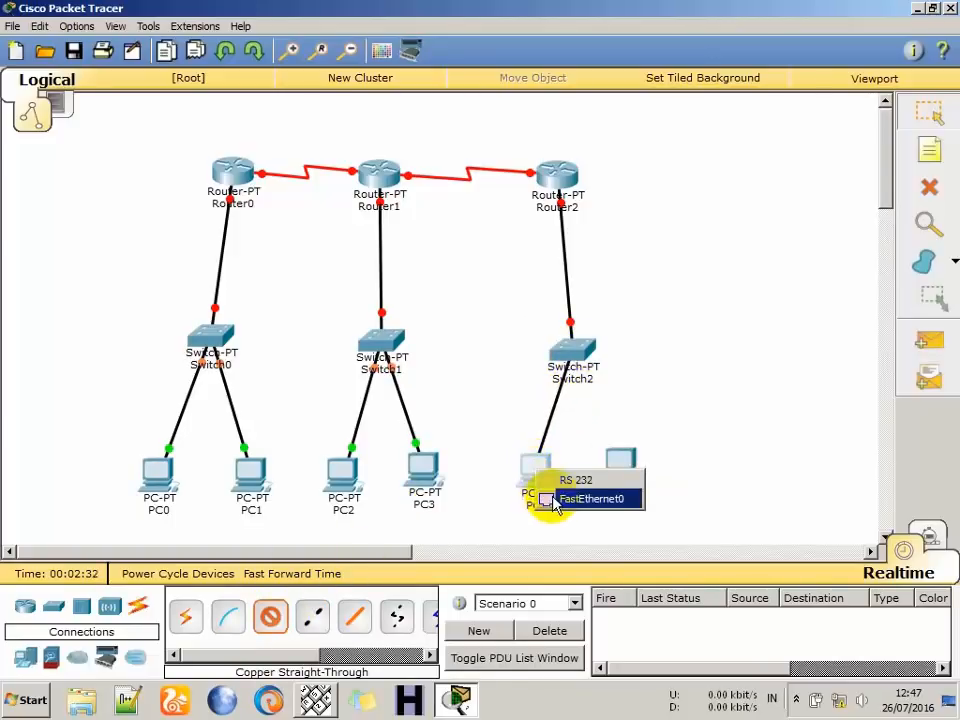
{"action": "left_click", "coordinate": [550, 499]}
Connect Switch2's FastEthernet2/1 port to PC5's FastEthernet0 port with a Copper Straight-Through cable.
{"action": "left_click", "coordinate": [272, 616]}
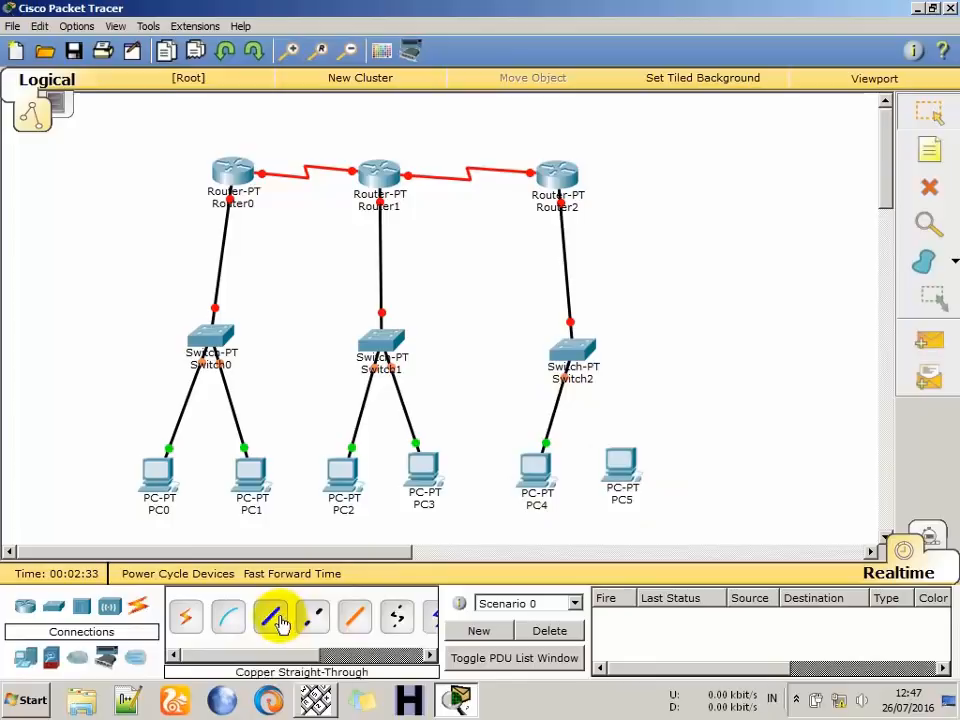
{"action": "left_click", "coordinate": [585, 360]}
{"action": "left_click", "coordinate": [607, 377]}
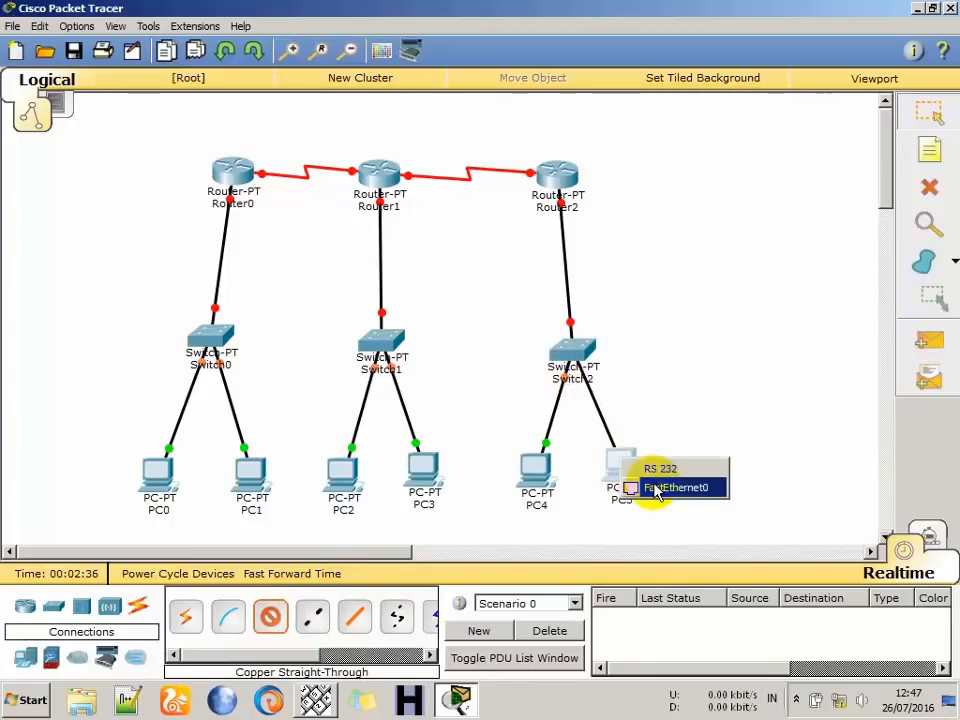
{"action": "left_click", "coordinate": [652, 486]}
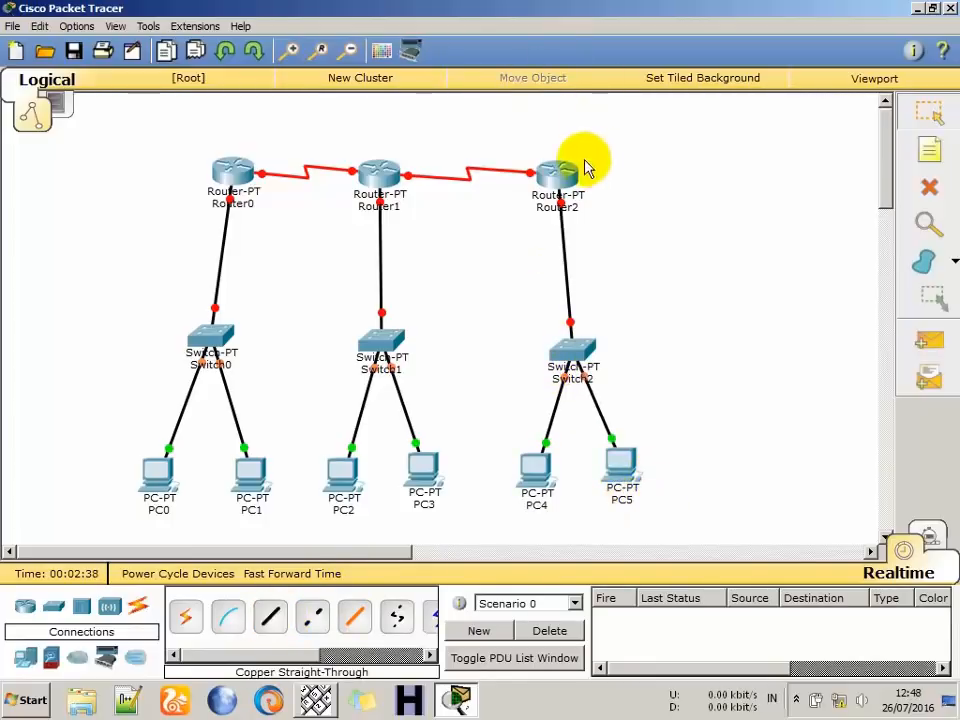
Reposition the three routers so that each one sits directly above its own switch.
{"action": "left_click_drag", "start_coordinate": [560, 174], "coordinate": [572, 158]}
{"action": "left_click_drag", "start_coordinate": [381, 170], "coordinate": [392, 168]}
{"action": "left_click", "coordinate": [222, 176]}
{"action": "left_click_drag", "start_coordinate": [222, 176], "coordinate": [197, 171]}
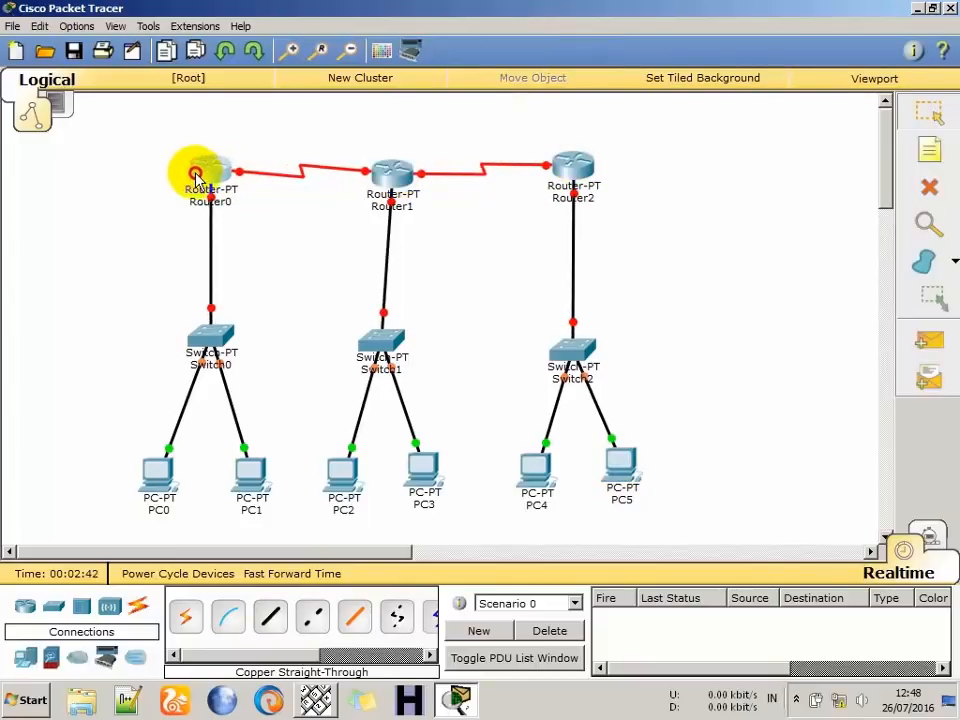
{"action": "left_click", "coordinate": [404, 174]}
{"action": "left_click_drag", "start_coordinate": [404, 174], "coordinate": [382, 185]}
{"action": "mouse_move", "coordinate": [382, 185]}
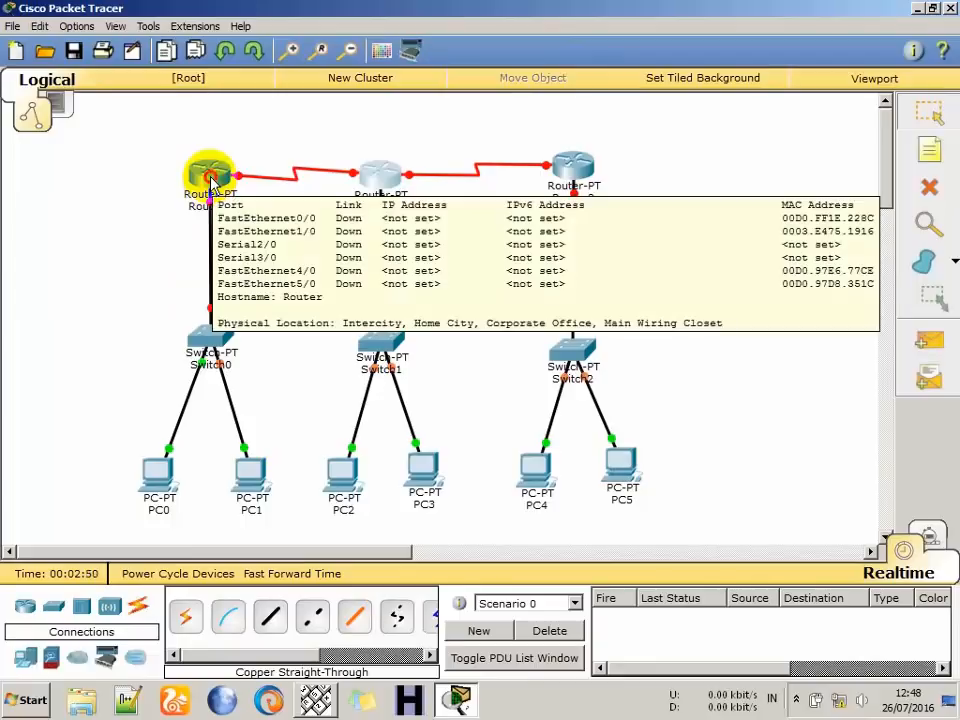
Open the Serial2/0 interface settings of Router0 and move its window below the row of routers.
{"action": "left_click", "coordinate": [212, 180]}
{"action": "left_click_drag", "start_coordinate": [295, 121], "coordinate": [381, 119]}
{"action": "left_click", "coordinate": [356, 140]}
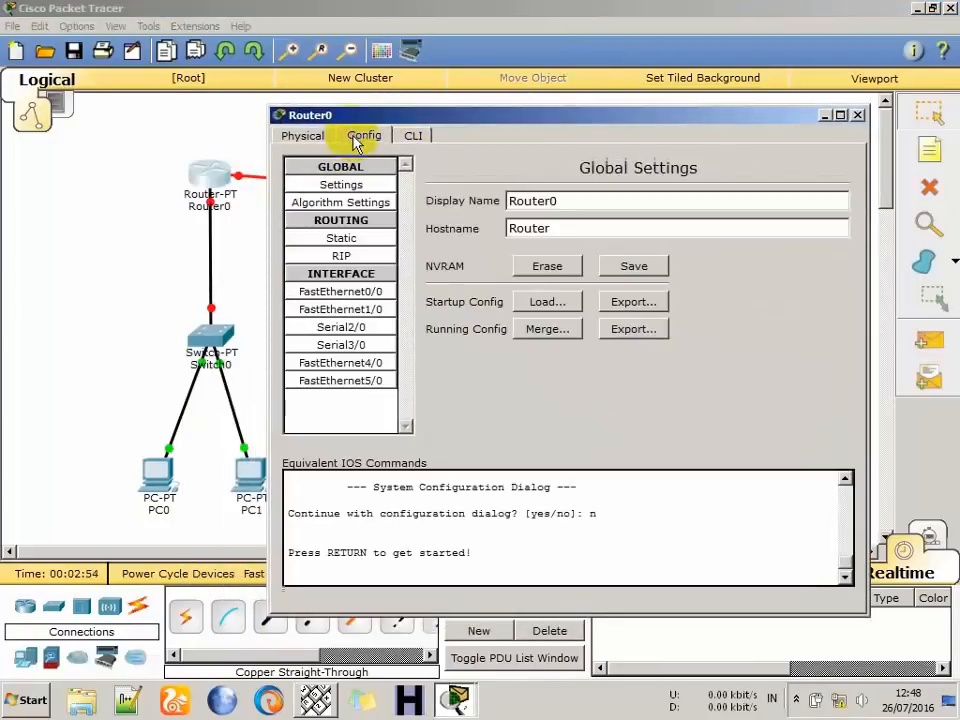
{"action": "left_click", "coordinate": [355, 337]}
{"action": "left_click_drag", "start_coordinate": [493, 121], "coordinate": [416, 277]}
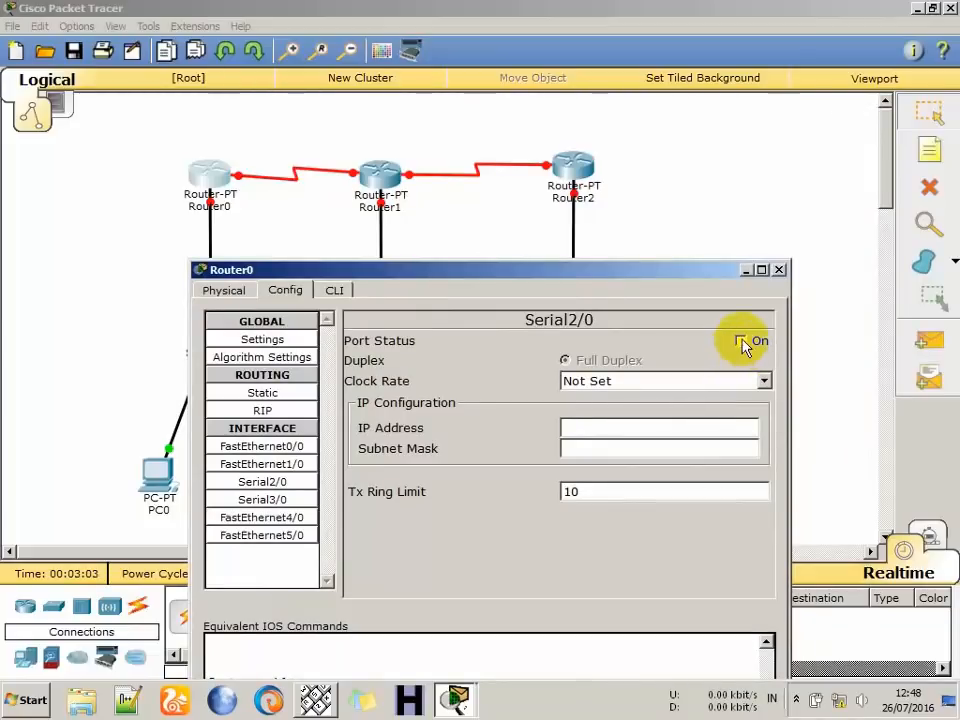
Switch on Router0's Serial2/0 port with clock rate 64000, IP address 192.168.4.1 and subnet mask 255.255.255.0.
{"action": "left_click", "coordinate": [741, 341]}
{"action": "left_click", "coordinate": [762, 381]}
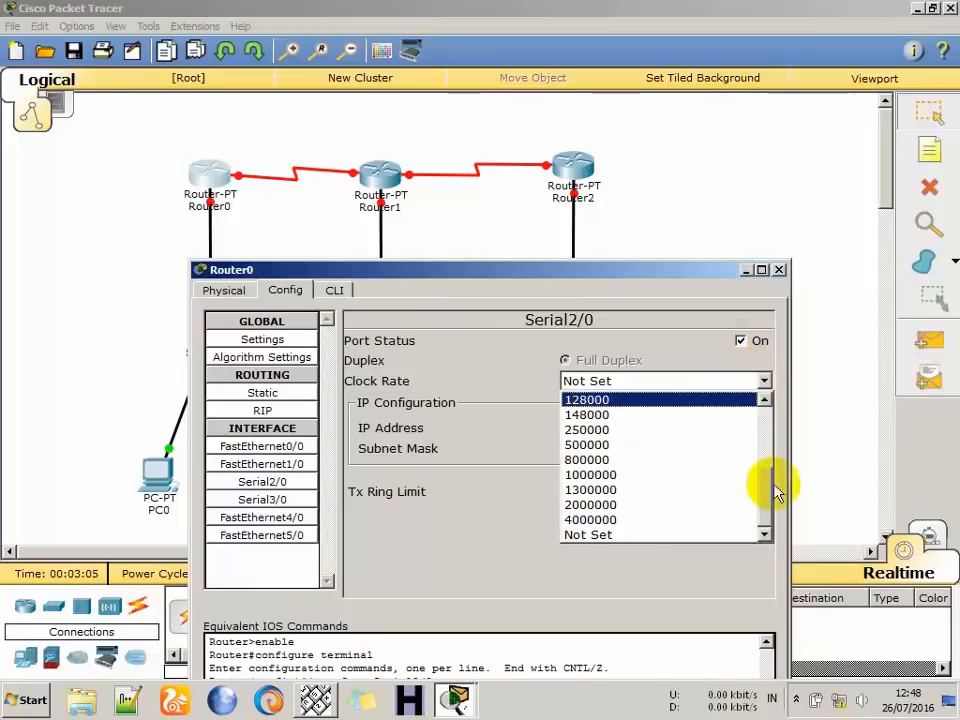
{"action": "left_click_drag", "start_coordinate": [771, 489], "coordinate": [770, 441]}
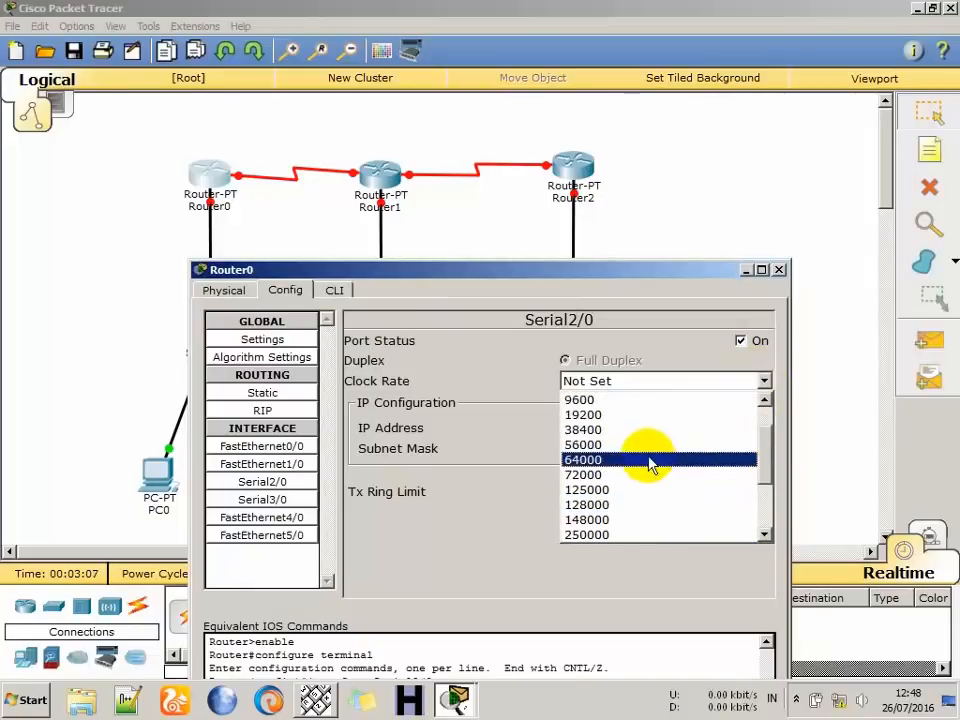
{"action": "left_click", "coordinate": [649, 459]}
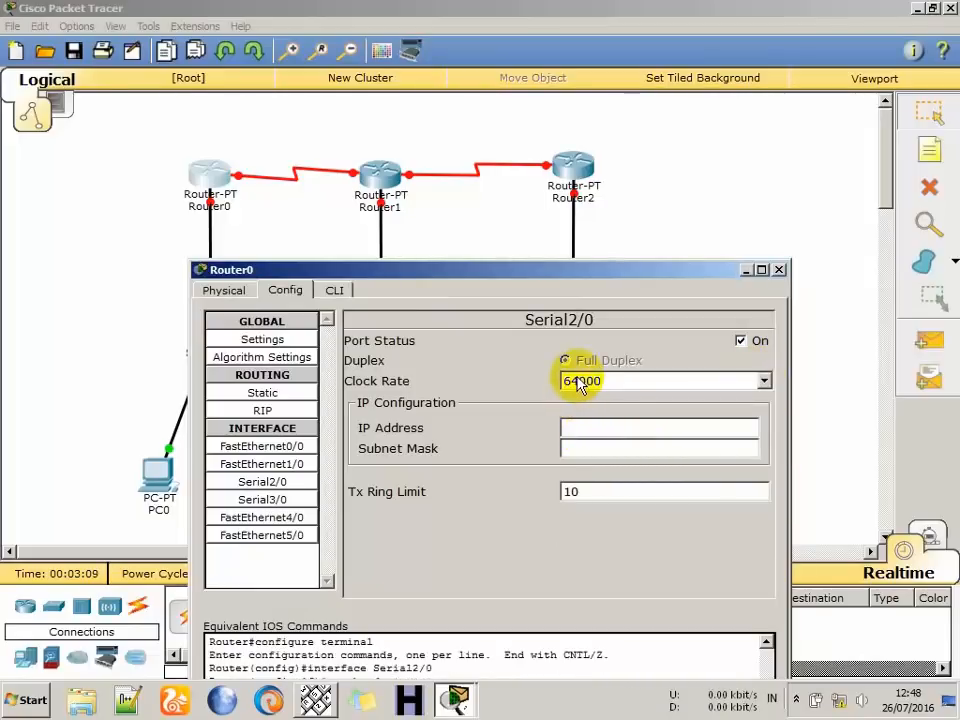
{"action": "left_click", "coordinate": [579, 431]}
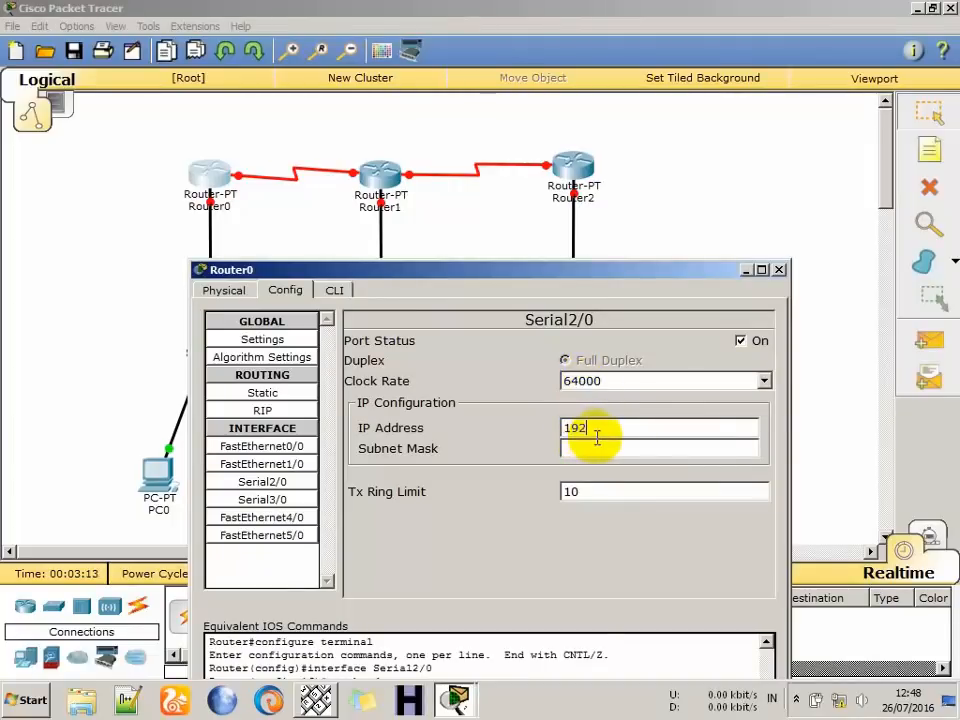
{"action": "type", "text": "192.168.4.1"}
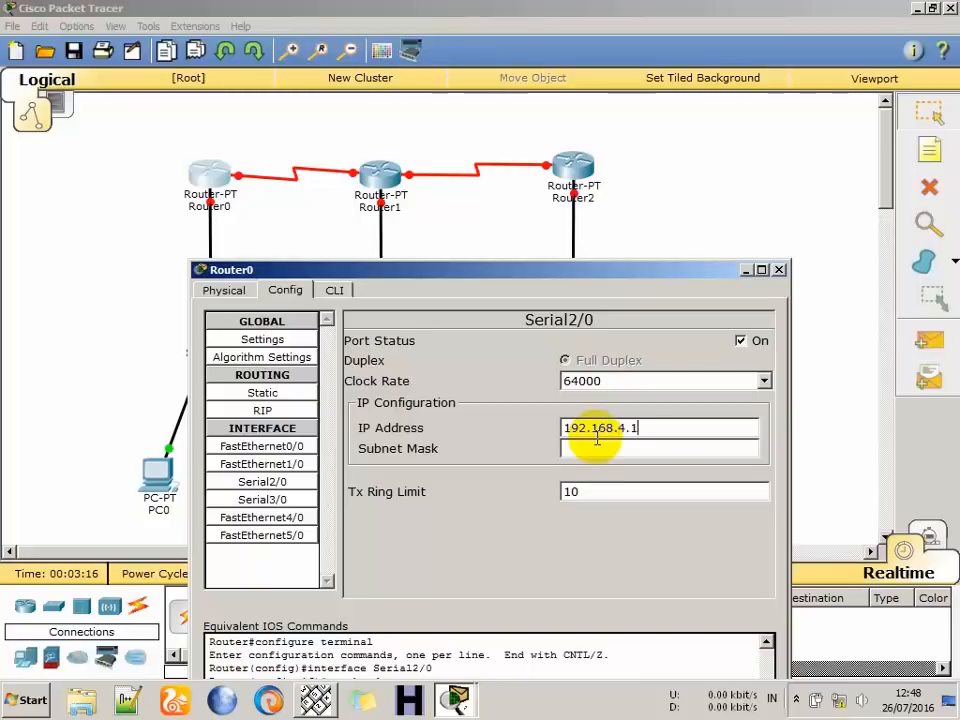
{"action": "left_click", "coordinate": [598, 447]}
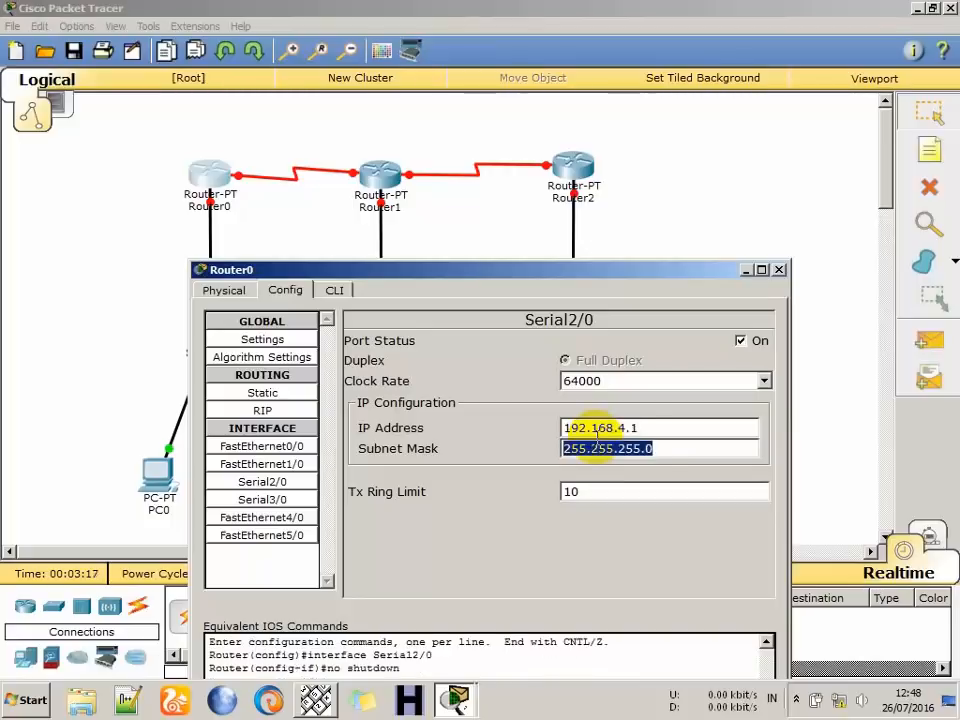
{"action": "left_click", "coordinate": [669, 449]}
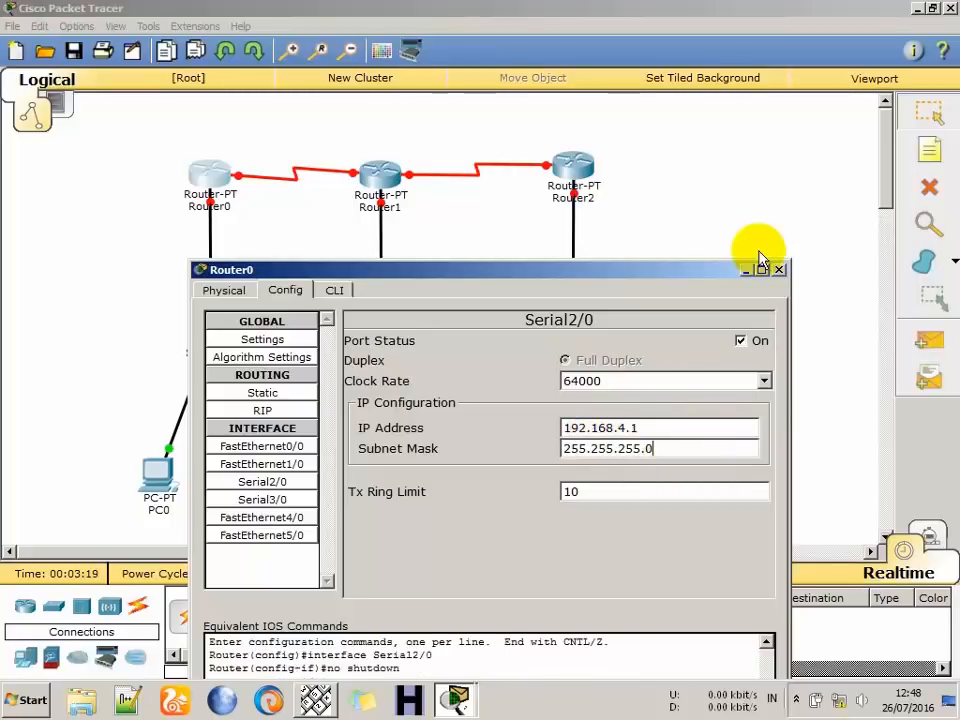
Copy Router0's Serial2/0 address and place a note reading 192.168.4.1/24 beside Router0, above its serial link.
{"action": "left_click_drag", "start_coordinate": [643, 426], "coordinate": [510, 415]}
{"action": "key", "text": "ctrl+c"}
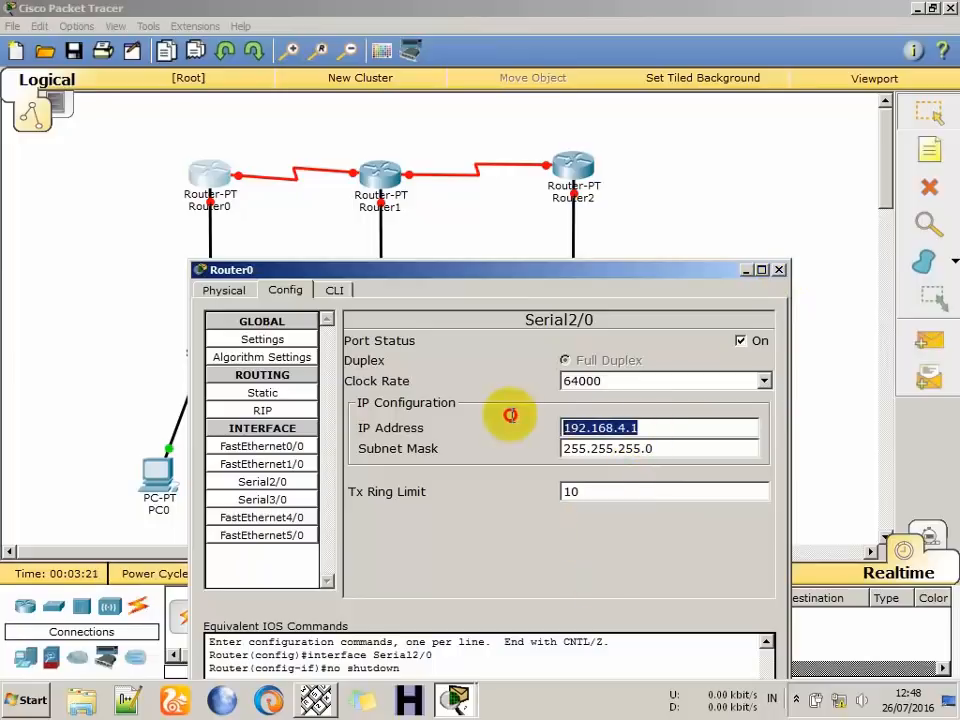
{"action": "left_click", "coordinate": [779, 270]}
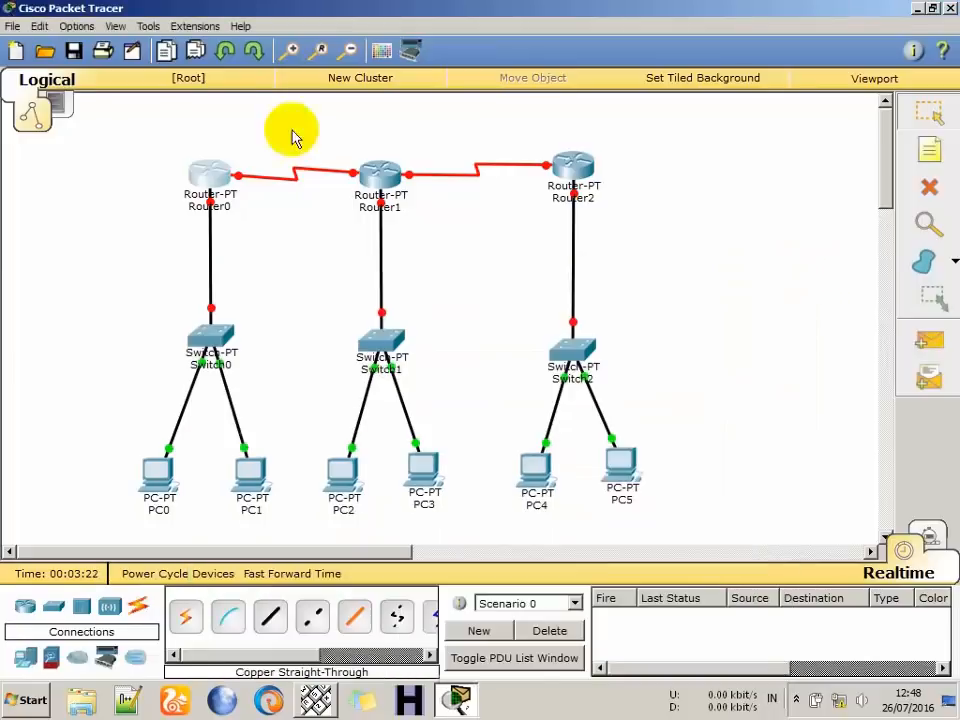
{"action": "left_click", "coordinate": [232, 146]}
{"action": "key", "text": "ctrl+v"}
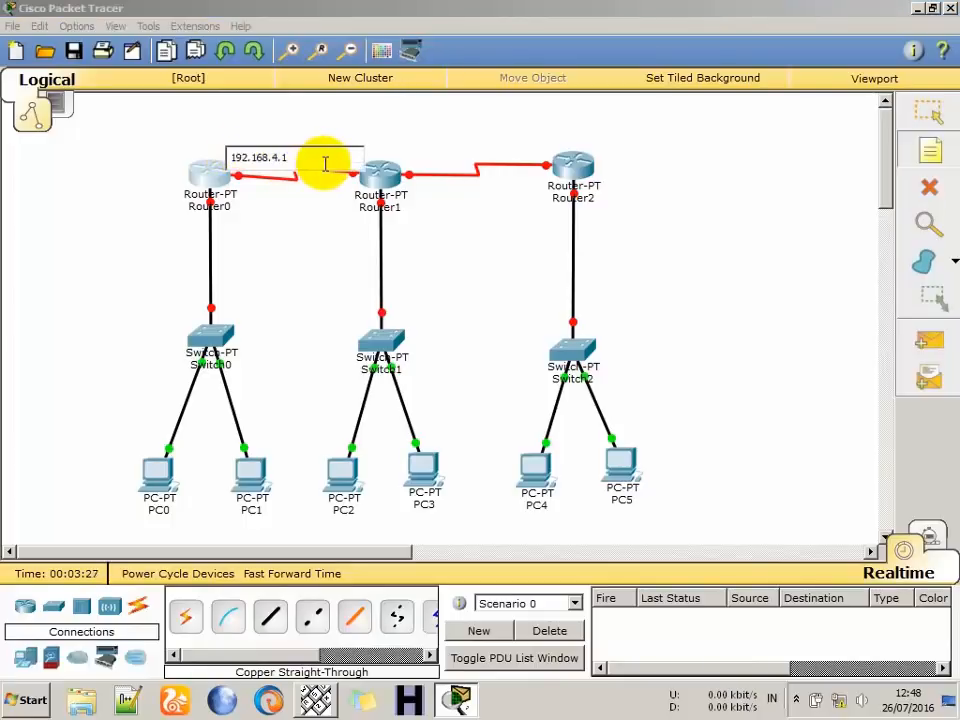
{"action": "left_click", "coordinate": [410, 107]}
{"action": "left_click", "coordinate": [407, 108]}
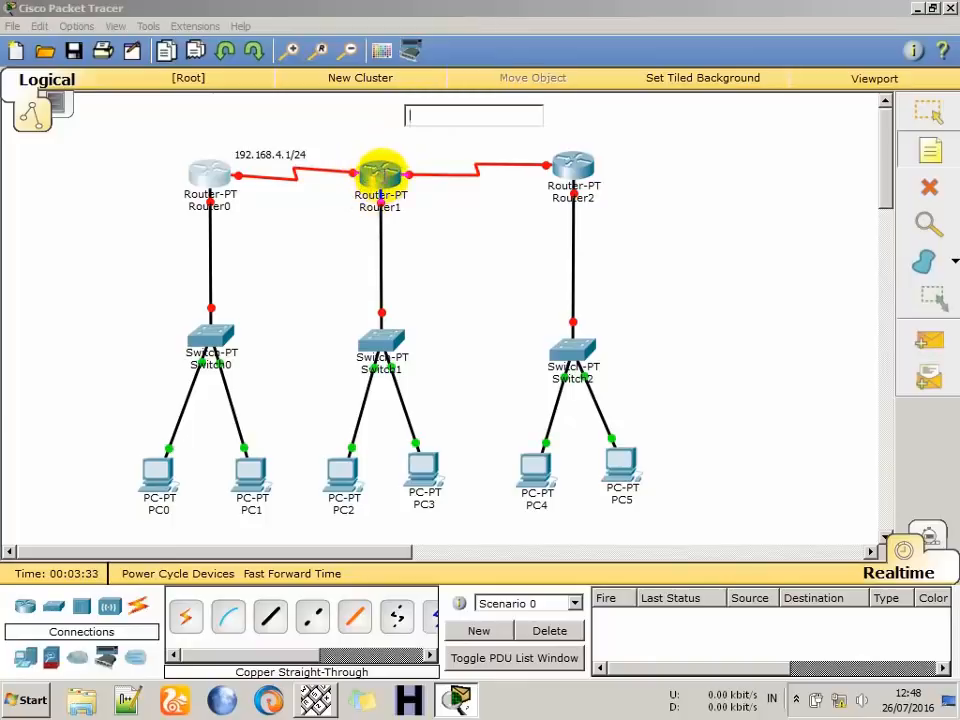
{"action": "left_click", "coordinate": [381, 177]}
{"action": "left_click", "coordinate": [931, 121]}
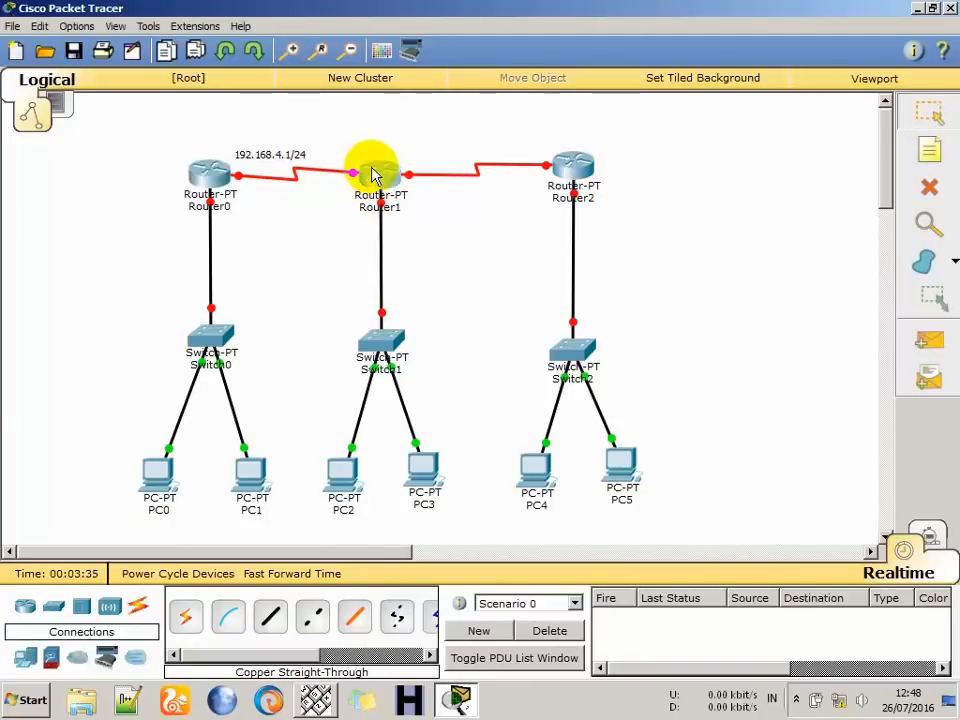
Switch on Router1's Serial3/0 port with clock rate 64000, IP address 192.168.4.2 and subnet mask 255.255.255.0.
{"action": "left_click", "coordinate": [372, 175]}
{"action": "left_click_drag", "start_coordinate": [332, 141], "coordinate": [336, 246]}
{"action": "left_click", "coordinate": [330, 247]}
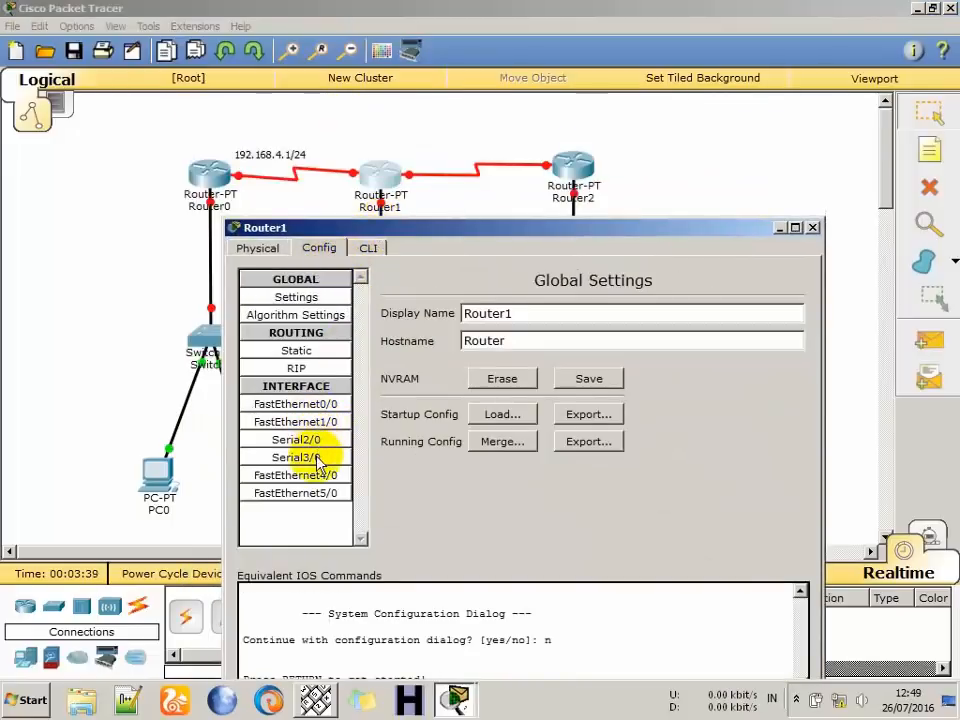
{"action": "left_click", "coordinate": [275, 457]}
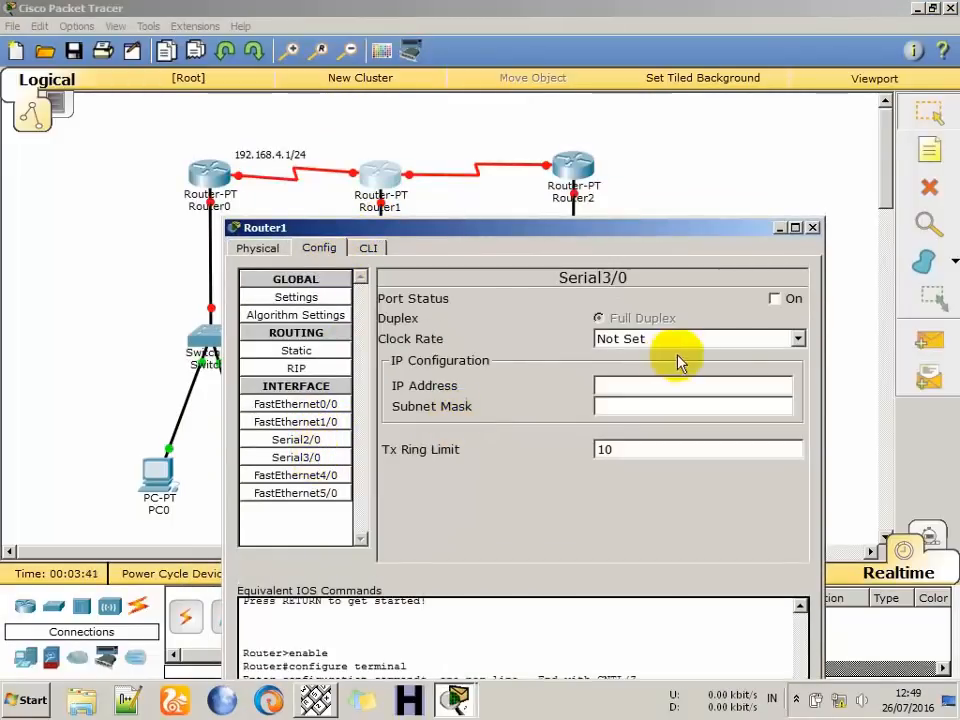
{"action": "left_click", "coordinate": [774, 299]}
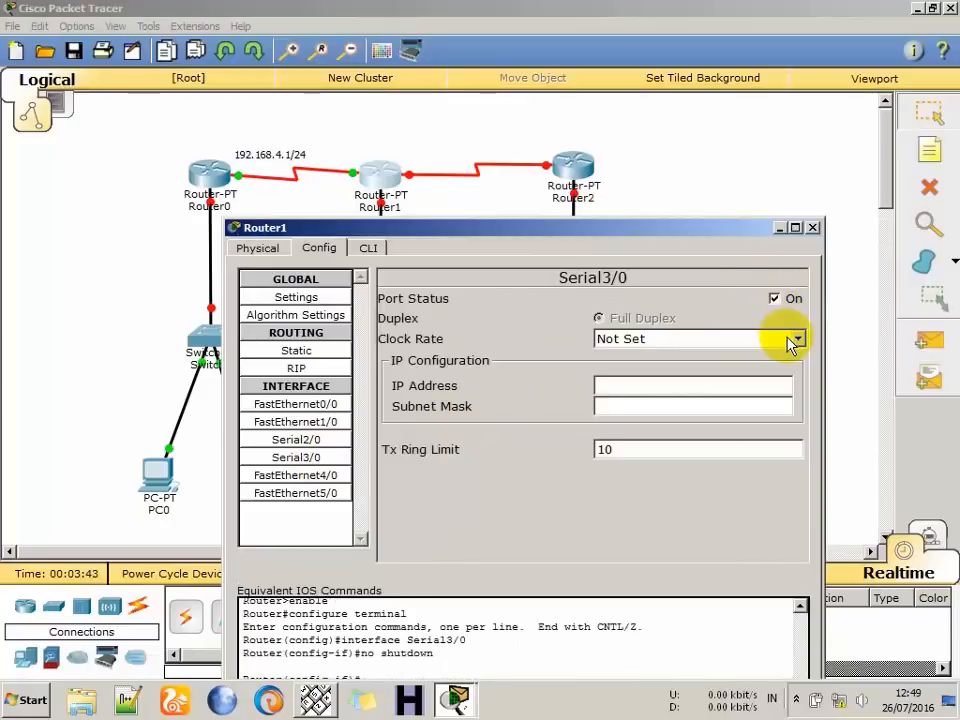
{"action": "left_click", "coordinate": [790, 340]}
{"action": "left_click_drag", "start_coordinate": [804, 454], "coordinate": [799, 398]}
{"action": "left_click", "coordinate": [656, 433]}
{"action": "left_click", "coordinate": [627, 386]}
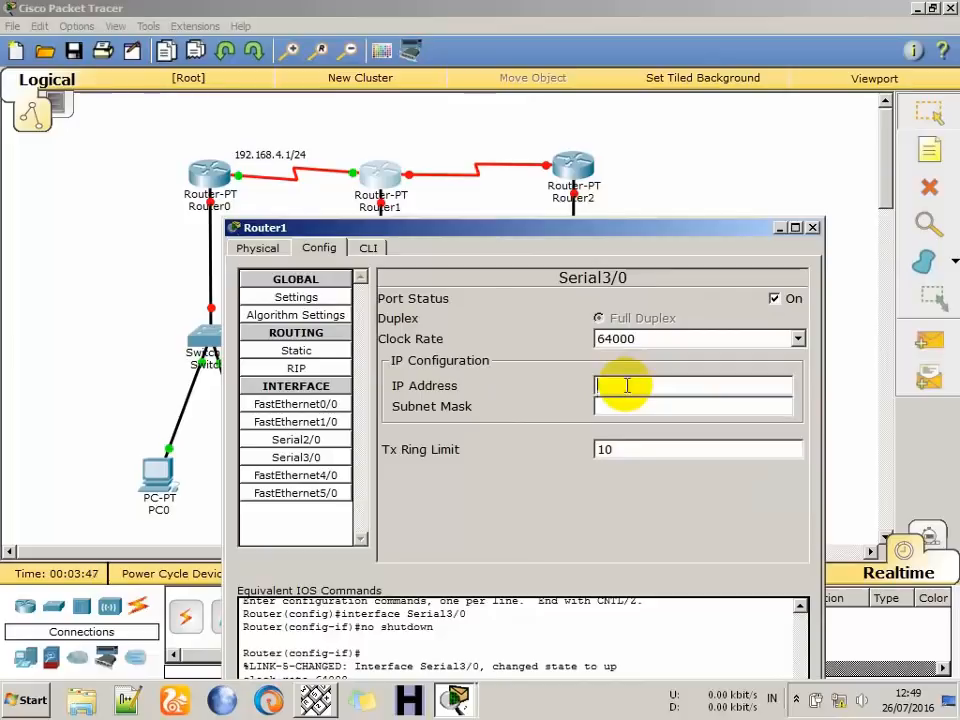
{"action": "type", "text": "192.168.4.2"}
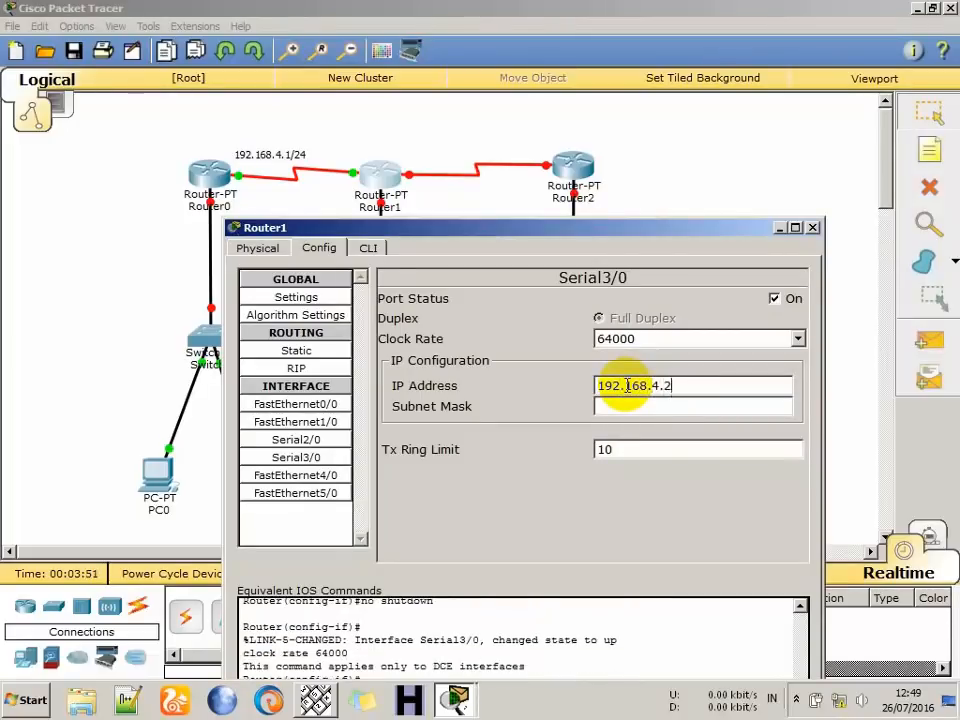
{"action": "key", "text": "Tab"}
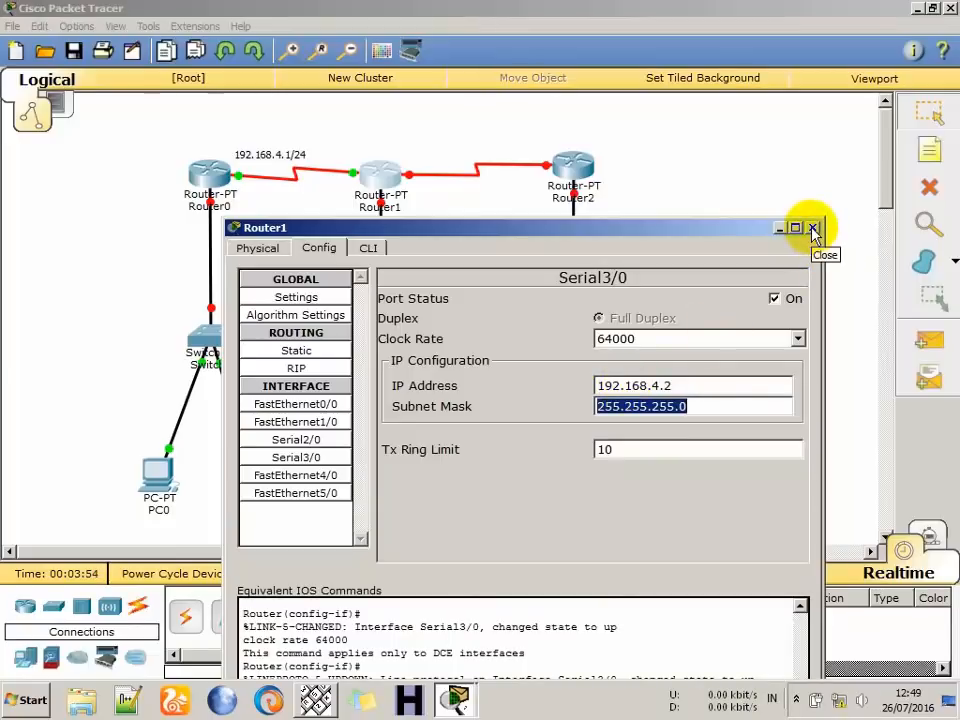
Close Router1's settings and place a note reading 192.168.4.2/24 just above Router1, clear of its icon.
{"action": "left_click", "coordinate": [608, 386]}
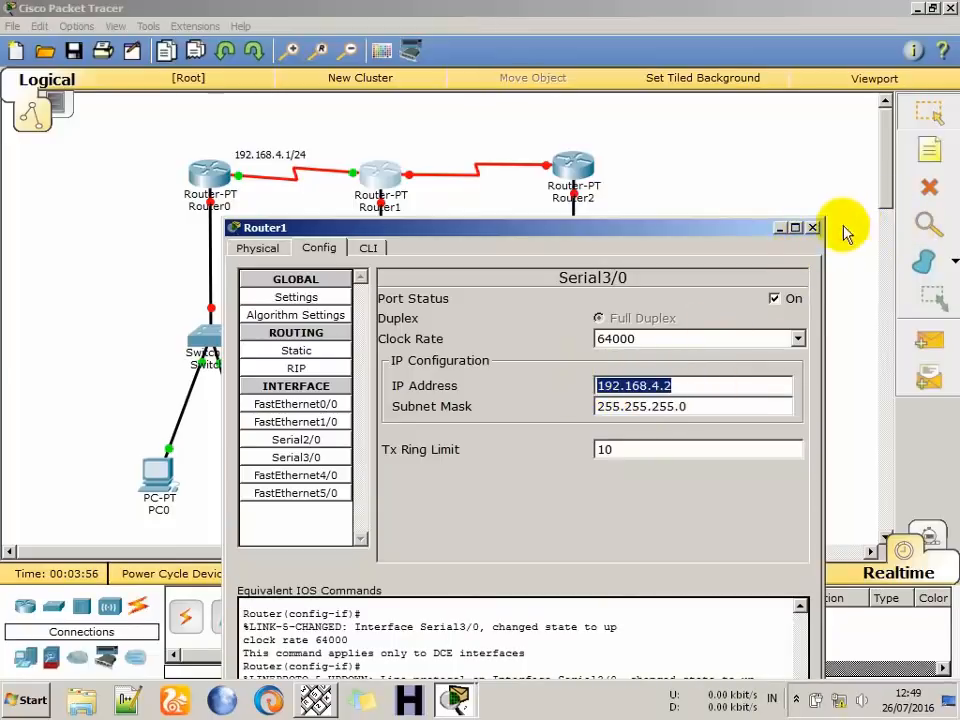
{"action": "left_click", "coordinate": [812, 227]}
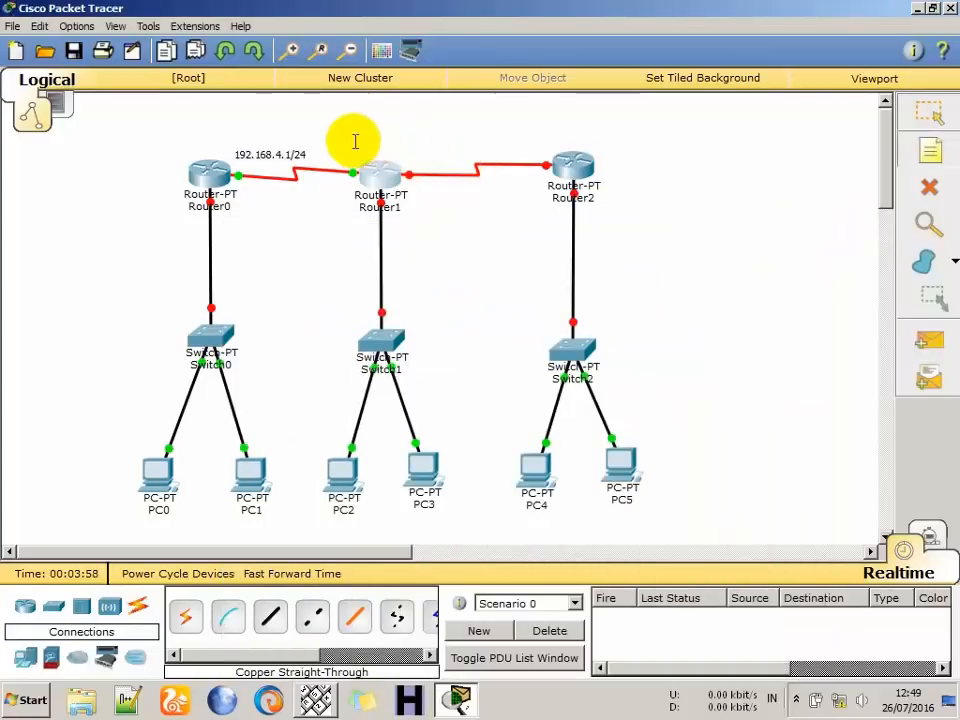
{"action": "left_click", "coordinate": [342, 153]}
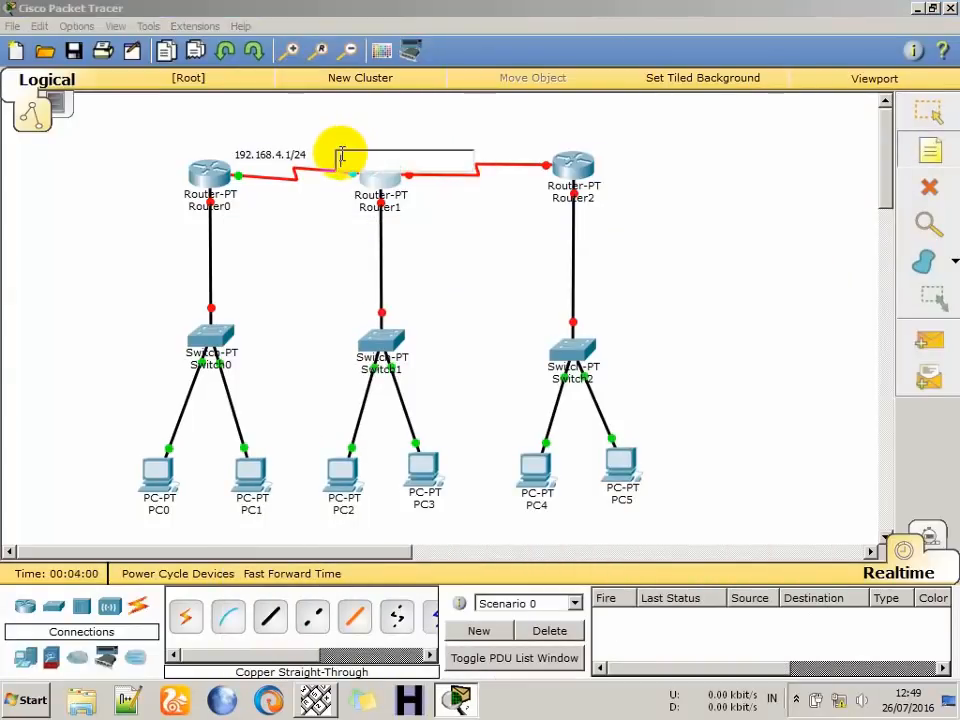
{"action": "type", "text": "192.168.4.2"}
{"action": "type", "text": "/"}
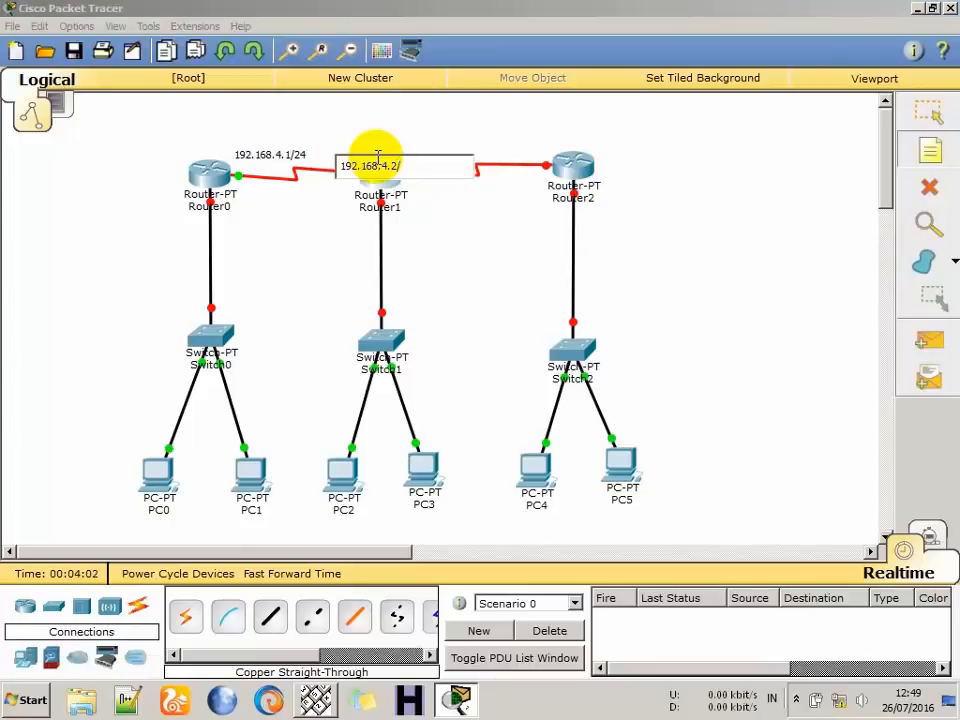
{"action": "type", "text": "24"}
{"action": "left_click", "coordinate": [920, 116]}
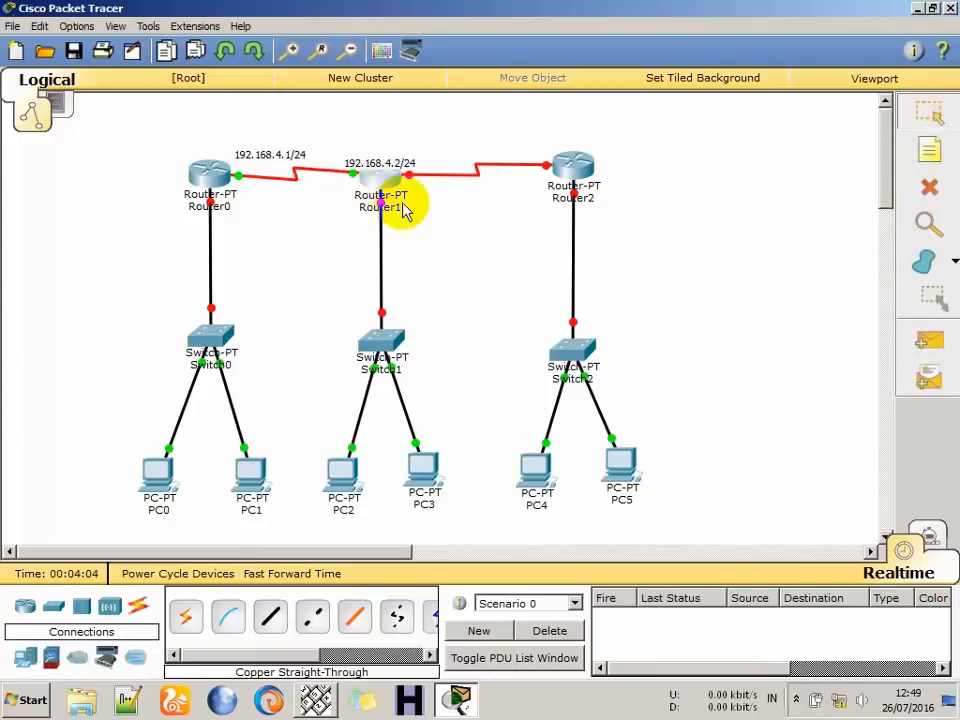
{"action": "left_click_drag", "start_coordinate": [375, 158], "coordinate": [363, 148]}
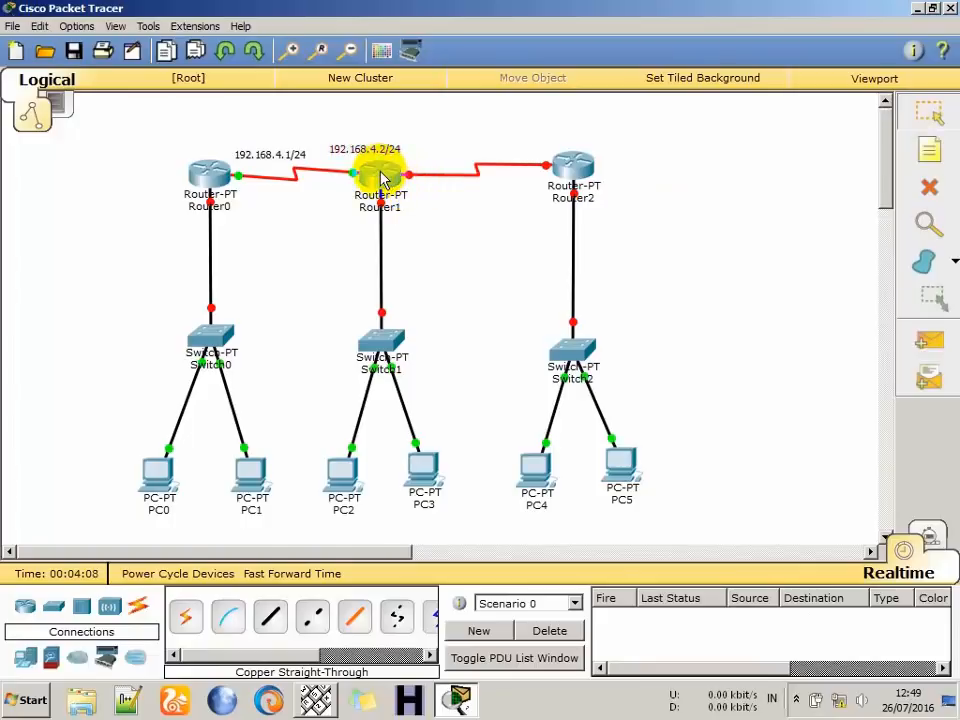
Switch on Router1's Serial2/0 port with clock rate 64000, IP address 192.168.5.1 and subnet mask 255.255.255.0.
{"action": "left_click", "coordinate": [377, 172]}
{"action": "left_click", "coordinate": [256, 350]}
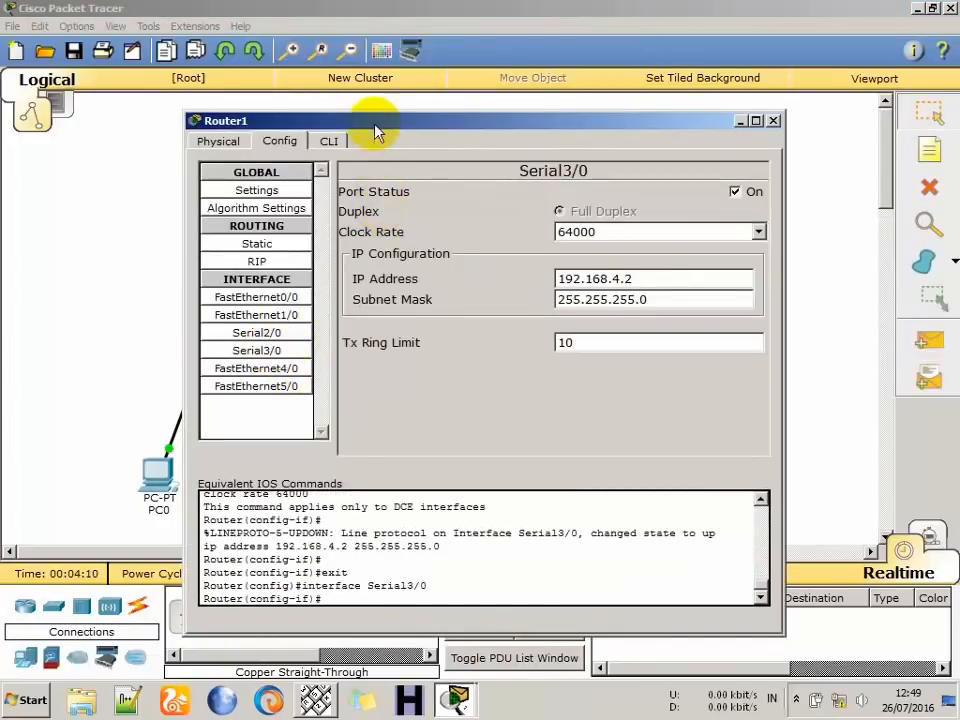
{"action": "left_click_drag", "start_coordinate": [375, 125], "coordinate": [389, 257]}
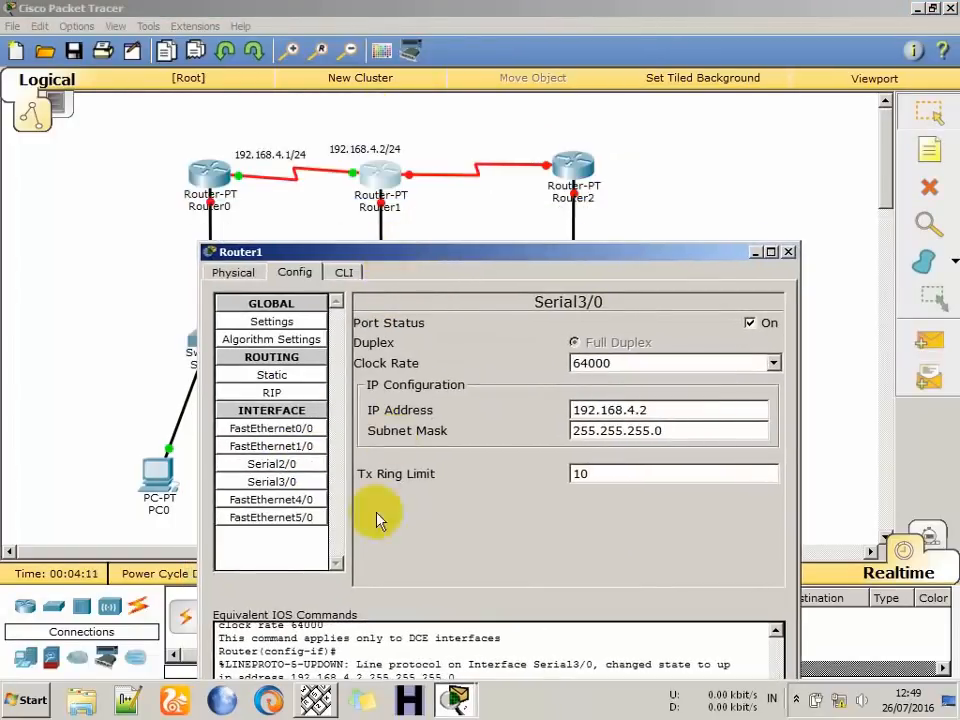
{"action": "left_click", "coordinate": [308, 465]}
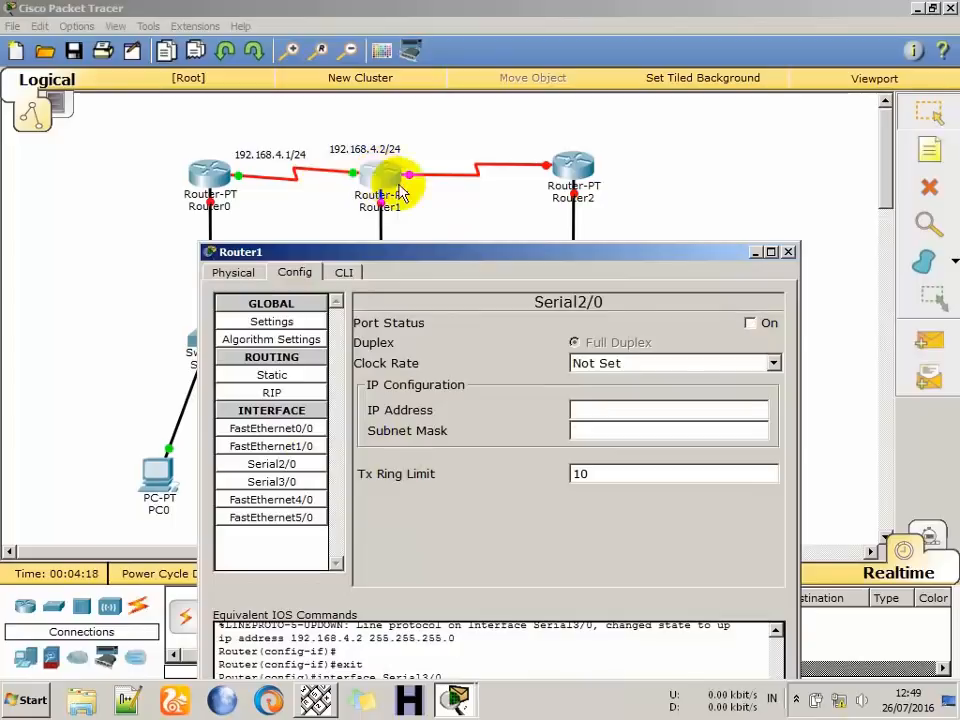
{"action": "left_click", "coordinate": [750, 323]}
{"action": "left_click", "coordinate": [767, 363]}
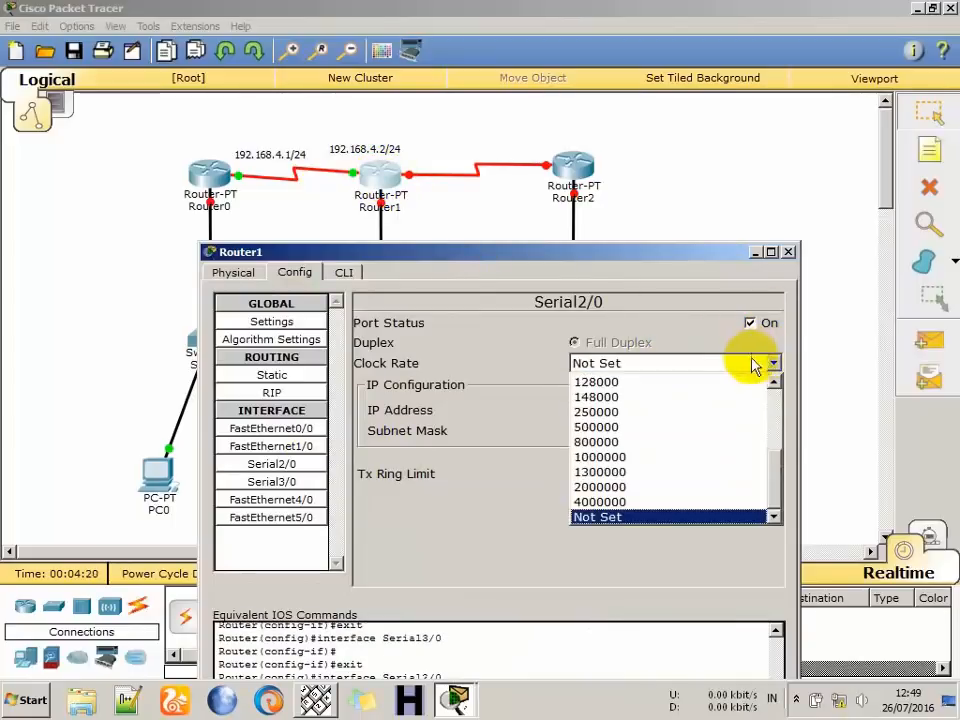
{"action": "left_click_drag", "start_coordinate": [776, 467], "coordinate": [779, 441]}
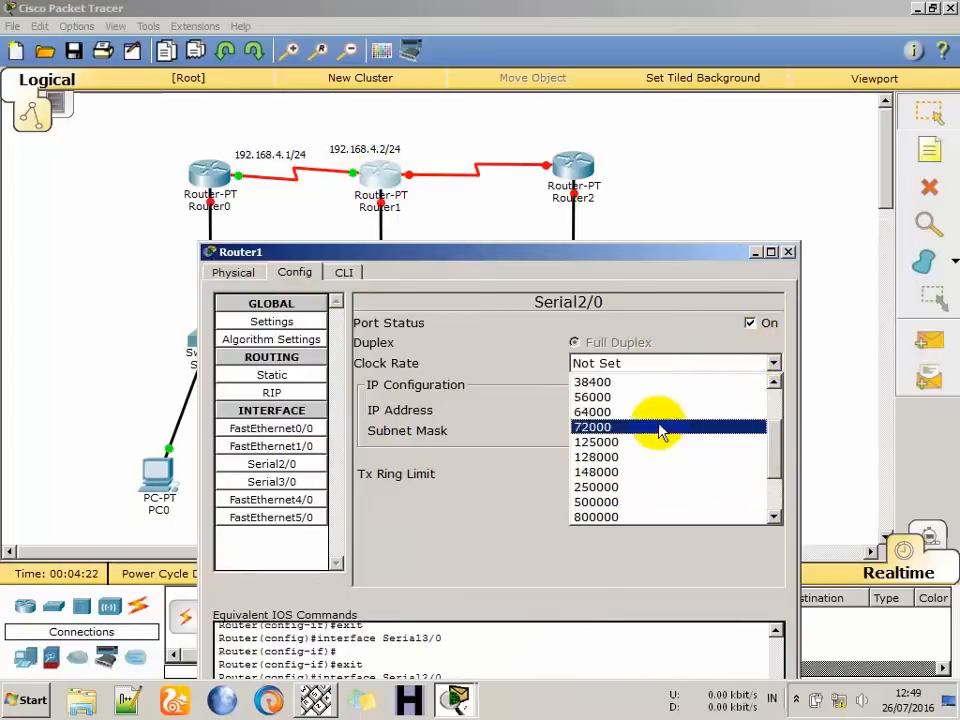
{"action": "left_click", "coordinate": [612, 412]}
{"action": "left_click", "coordinate": [598, 411]}
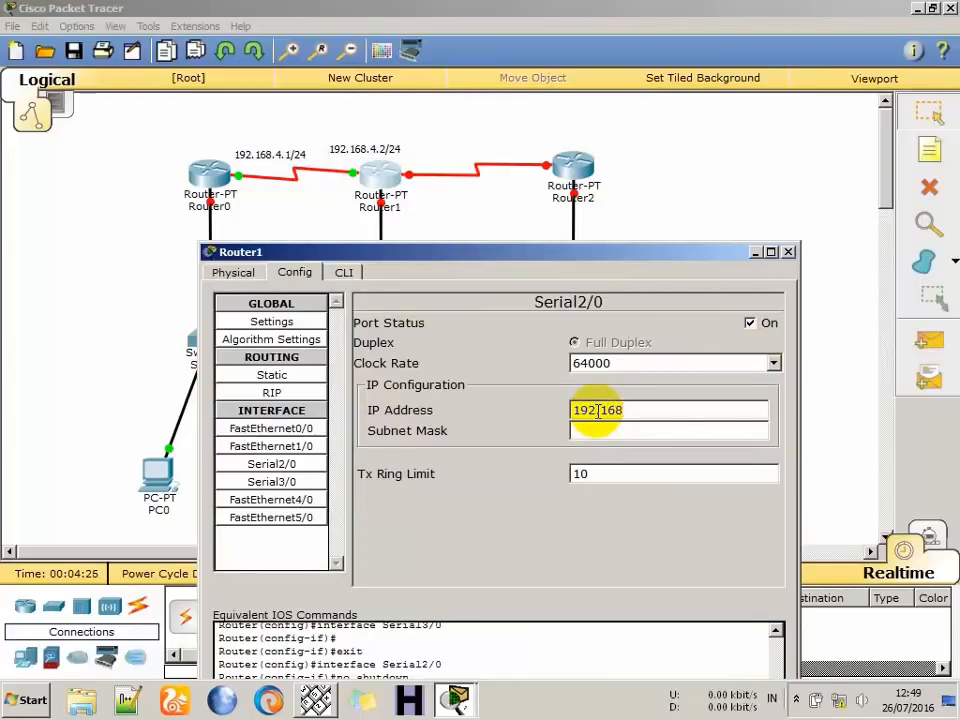
{"action": "type", "text": "192.168.5.1"}
{"action": "key", "text": "Tab"}
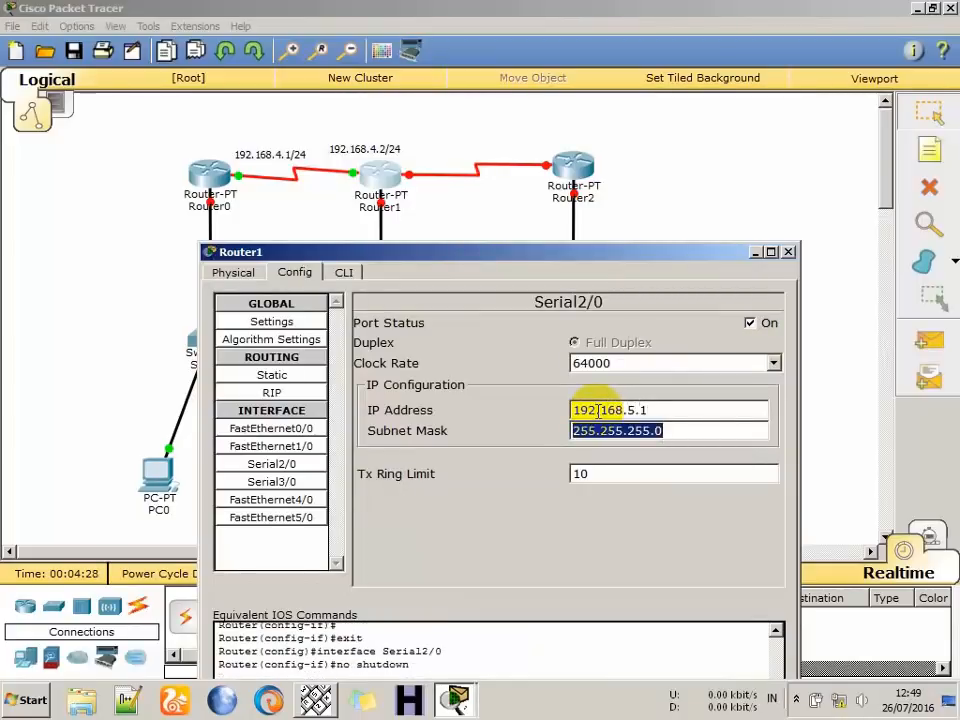
Copy Router1's Serial2/0 address and add a note reading 192.168.5.1/24 beside Router1, below its link to Router2.
{"action": "left_click_drag", "start_coordinate": [718, 408], "coordinate": [500, 403]}
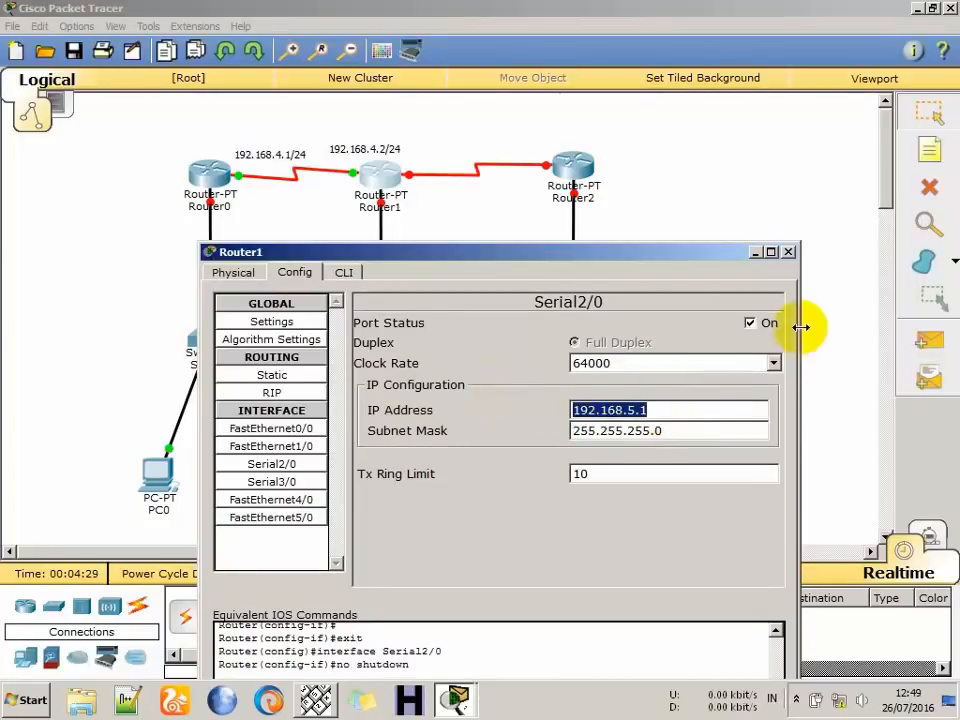
{"action": "left_click", "coordinate": [789, 253]}
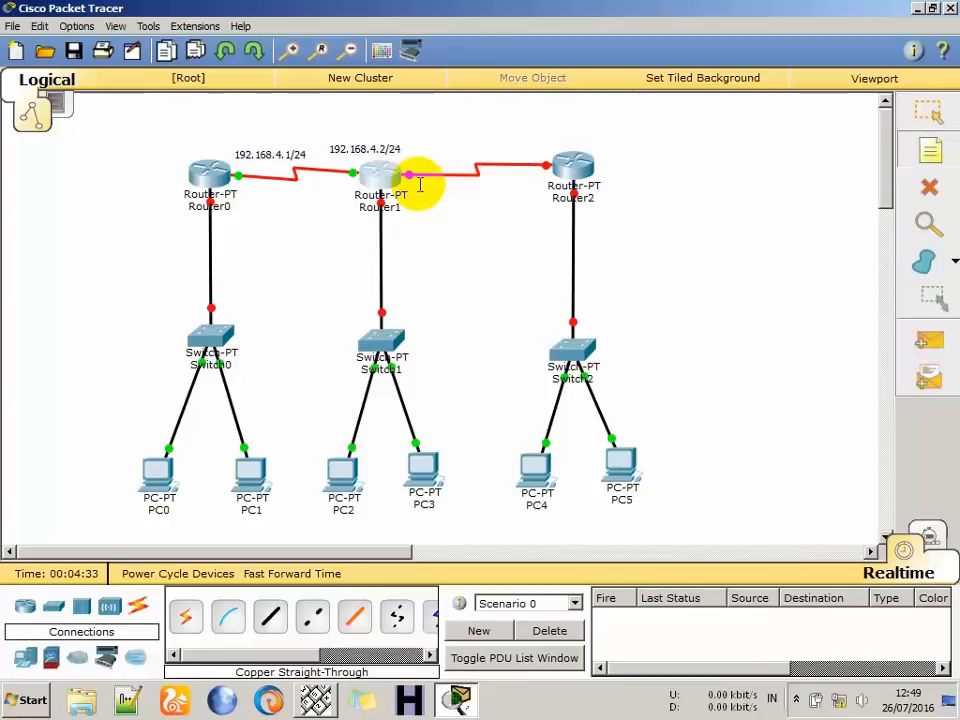
{"action": "mouse_move", "coordinate": [411, 195]}
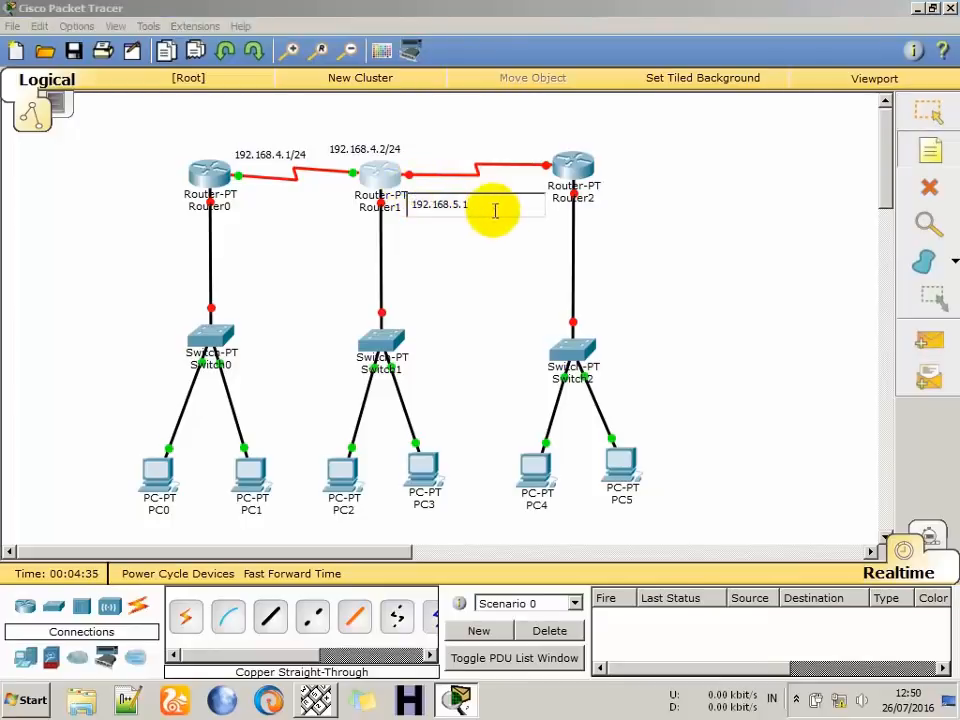
{"action": "type", "text": "4"}
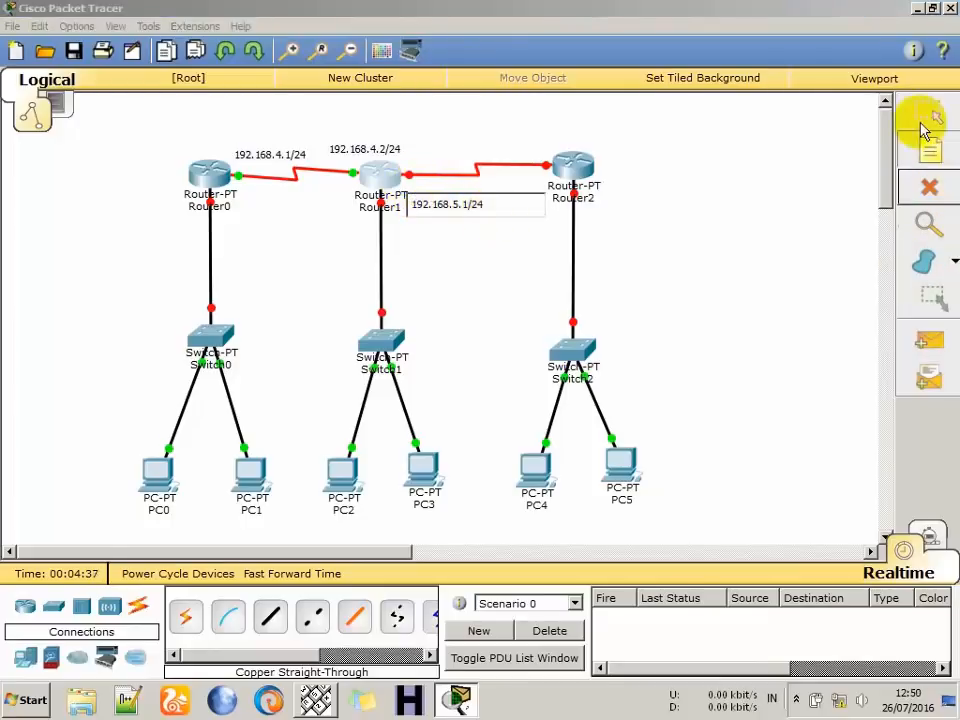
Switch on Router2's Serial3/0 port with clock rate 64000, IP address 192.168.5.2 and subnet mask 255.255.255.0.
{"action": "left_click", "coordinate": [875, 133]}
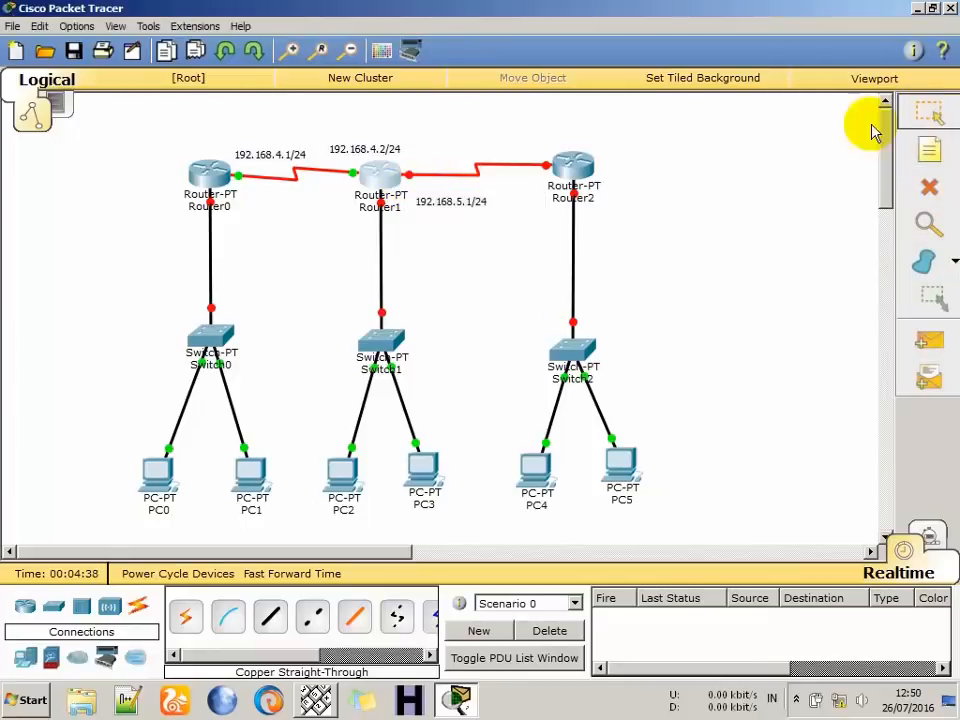
{"action": "left_click", "coordinate": [567, 172]}
{"action": "left_click", "coordinate": [279, 140]}
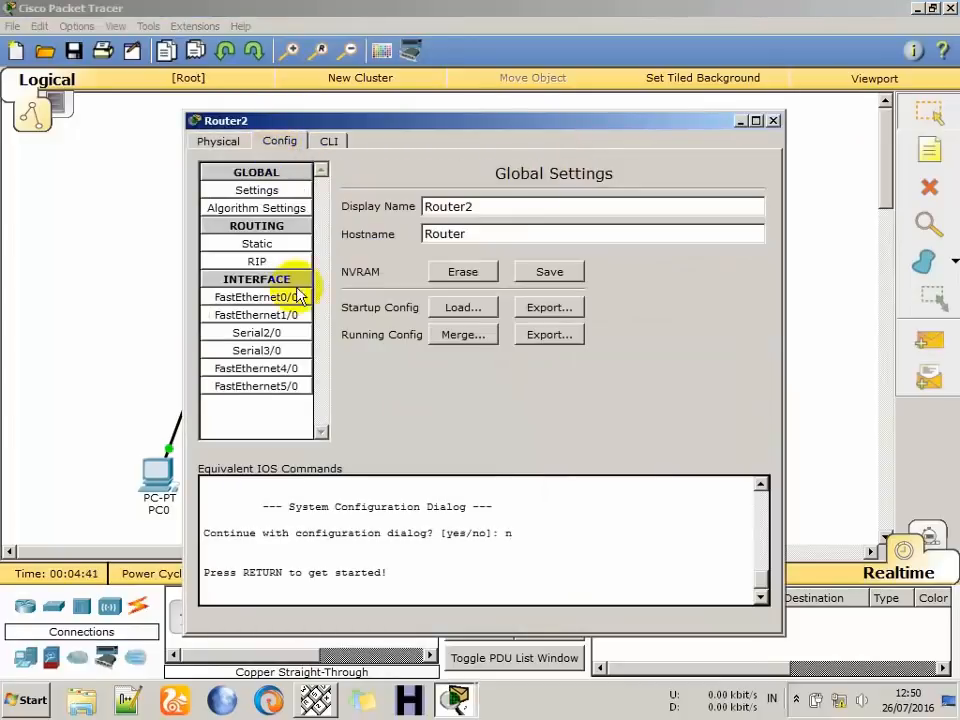
{"action": "left_click", "coordinate": [284, 349]}
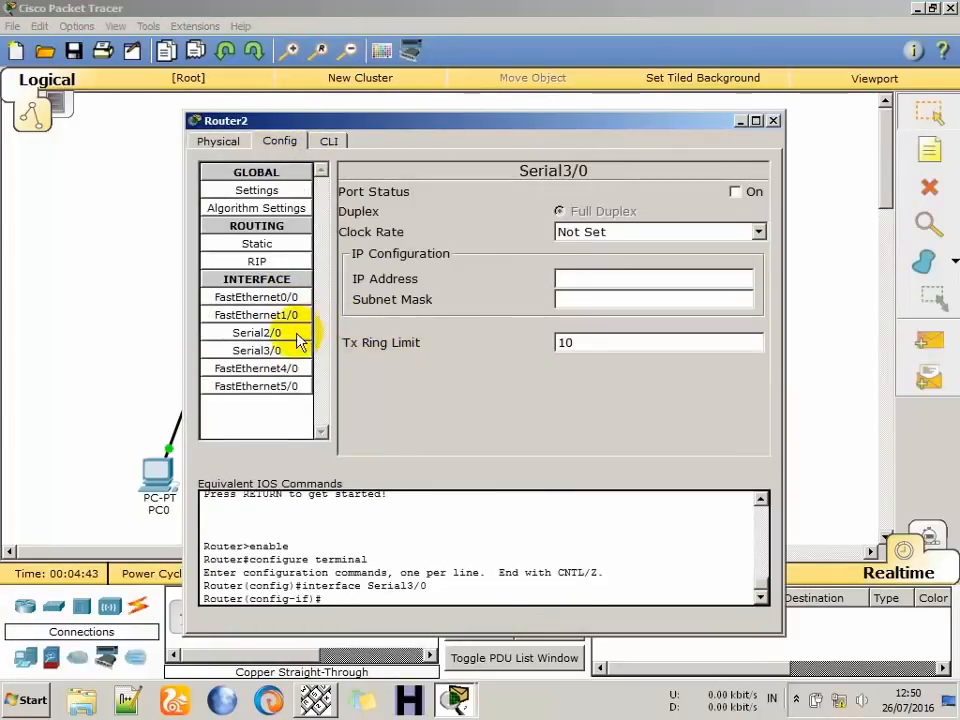
{"action": "left_click", "coordinate": [735, 192]}
{"action": "left_click", "coordinate": [724, 233]}
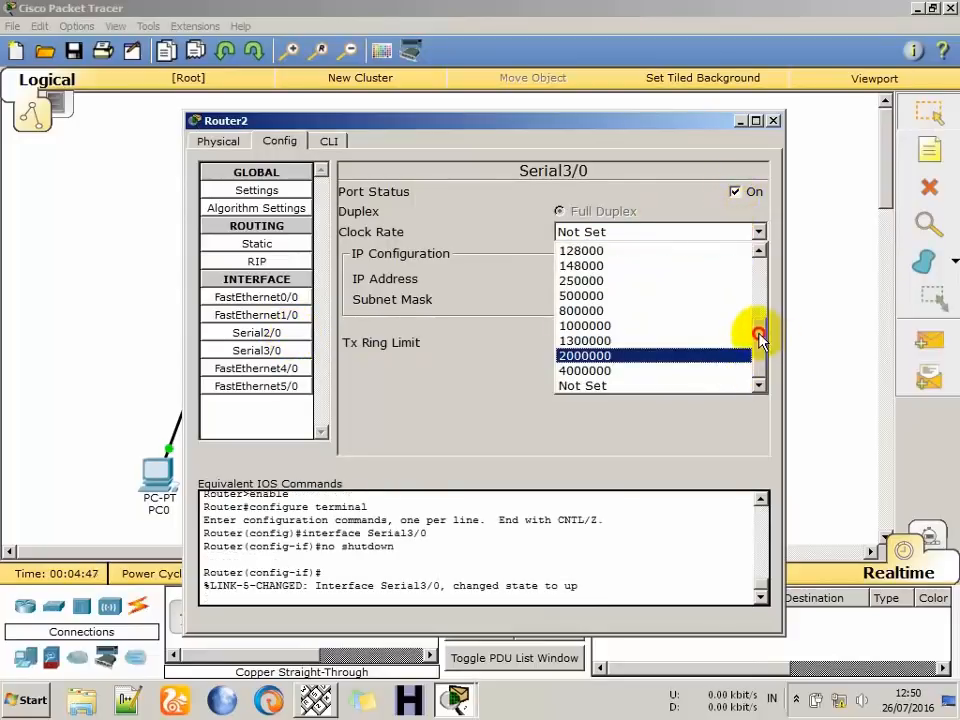
{"action": "scroll", "coordinate": [756, 320], "scroll_direction": "up", "scroll_amount": 2}
{"action": "left_click", "coordinate": [590, 267]}
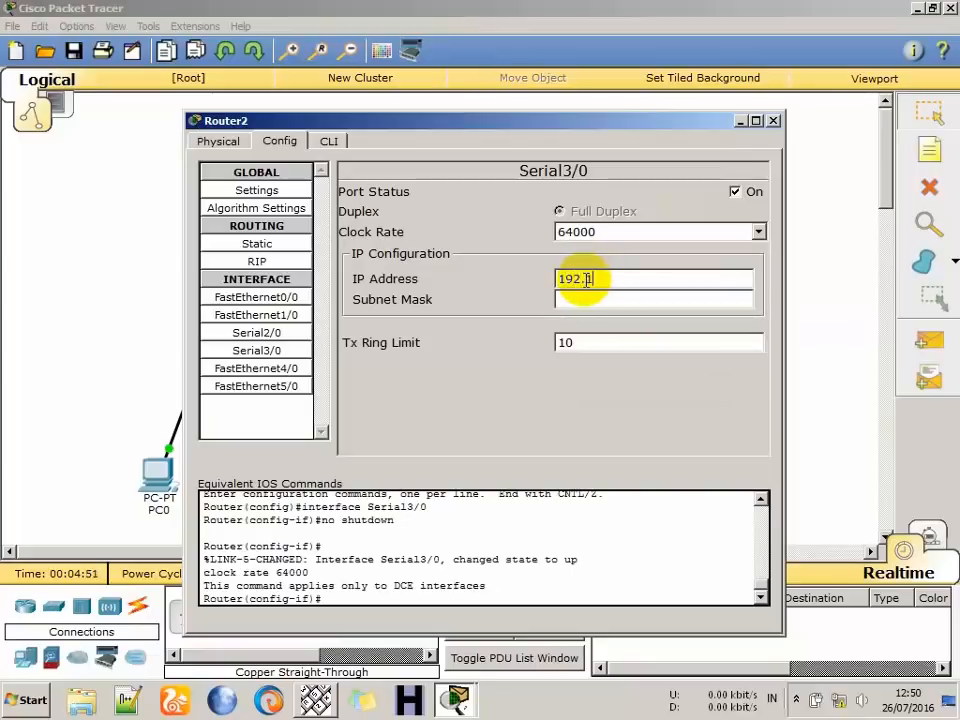
{"action": "left_click", "coordinate": [585, 279]}
{"action": "type", "text": "192.168.5.2"}
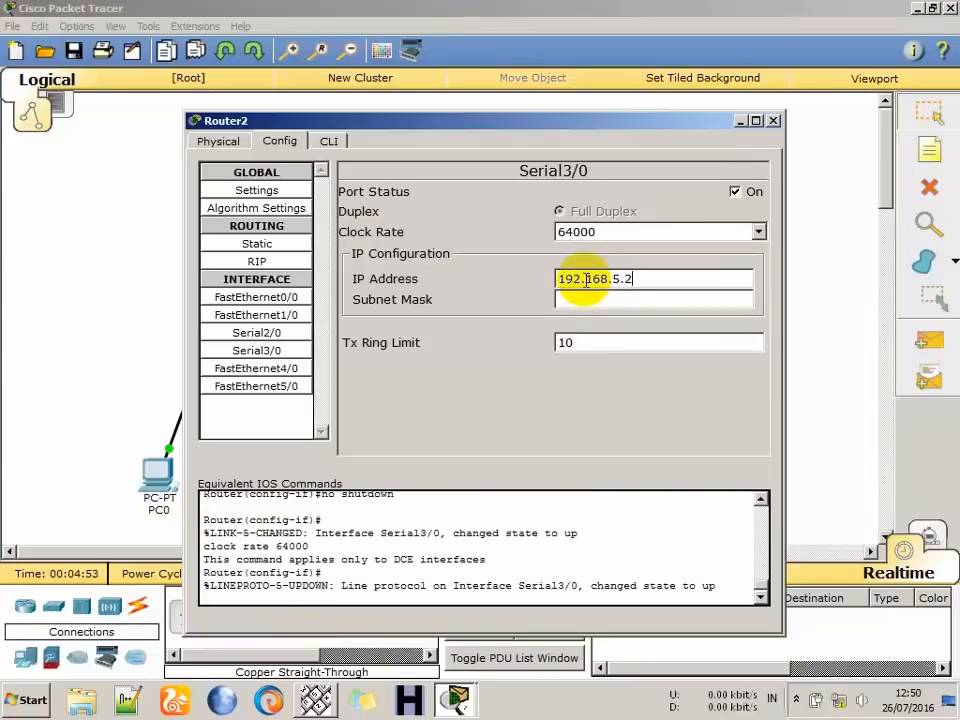
{"action": "key", "text": "Tab"}
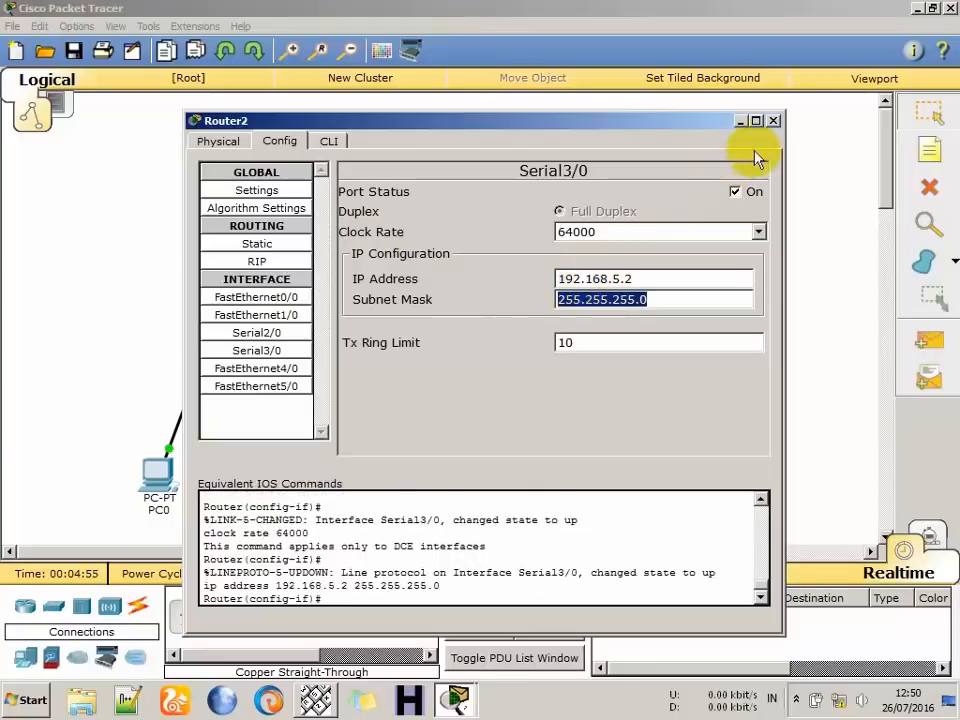
Close Router2's settings and place a note reading 192.168.5.2/24 just above Router2, clear of its icon.
{"action": "left_click", "coordinate": [773, 122]}
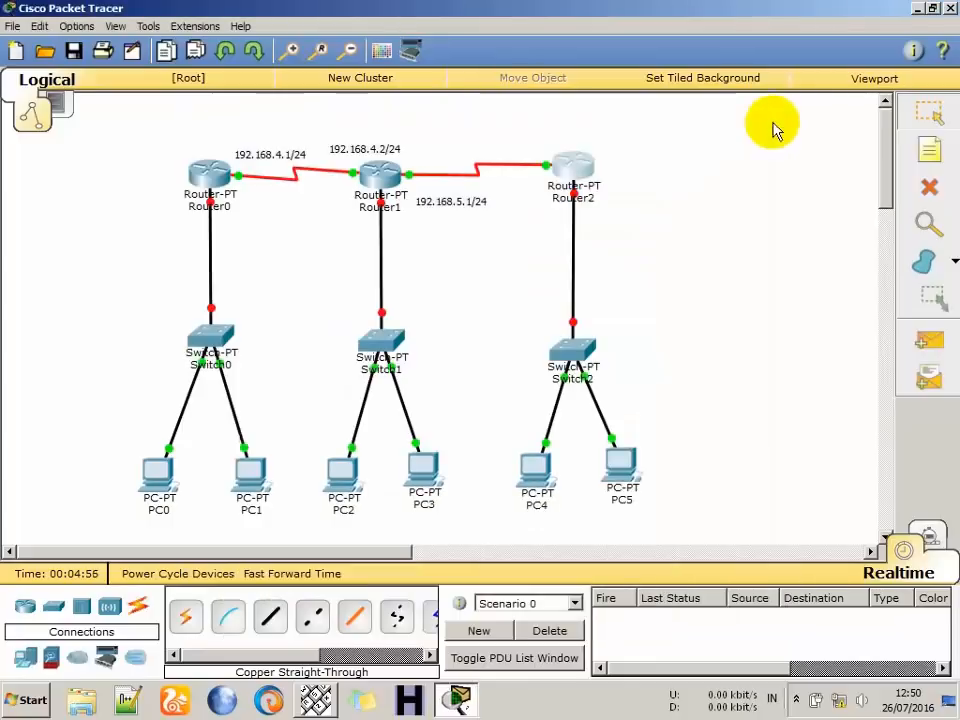
{"action": "left_click", "coordinate": [531, 146]}
{"action": "type", "text": "192.168.5.1"}
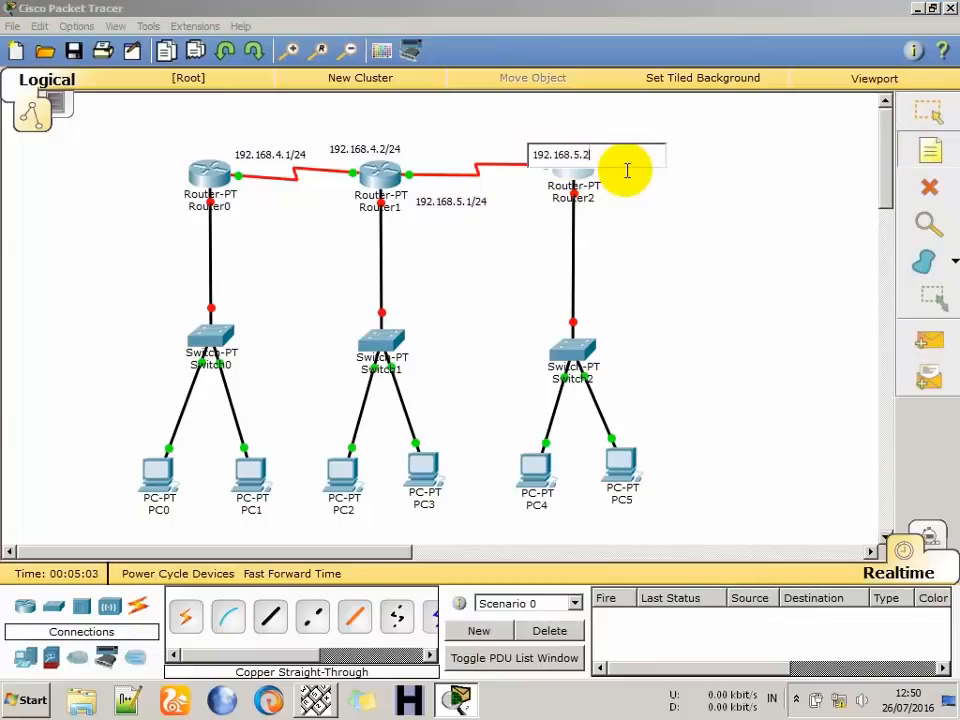
{"action": "left_click", "coordinate": [643, 205]}
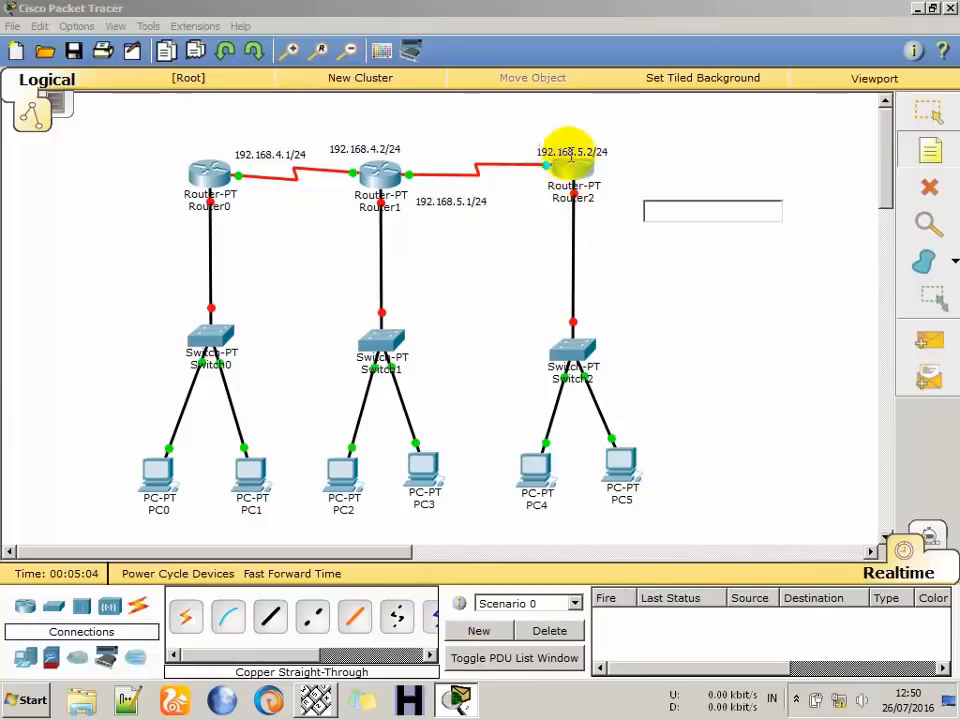
{"action": "left_click_drag", "start_coordinate": [542, 146], "coordinate": [533, 134]}
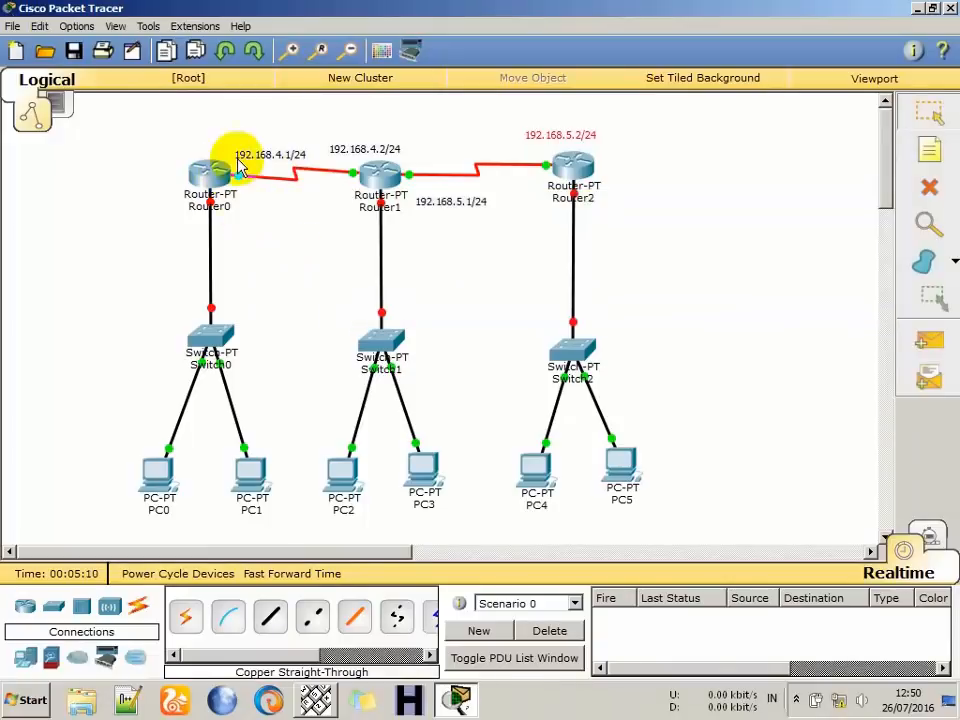
Switch on Router0's FastEthernet0/0 port with IP address 192.168.1.1 and subnet mask 255.255.255.0.
{"action": "mouse_move", "coordinate": [231, 189]}
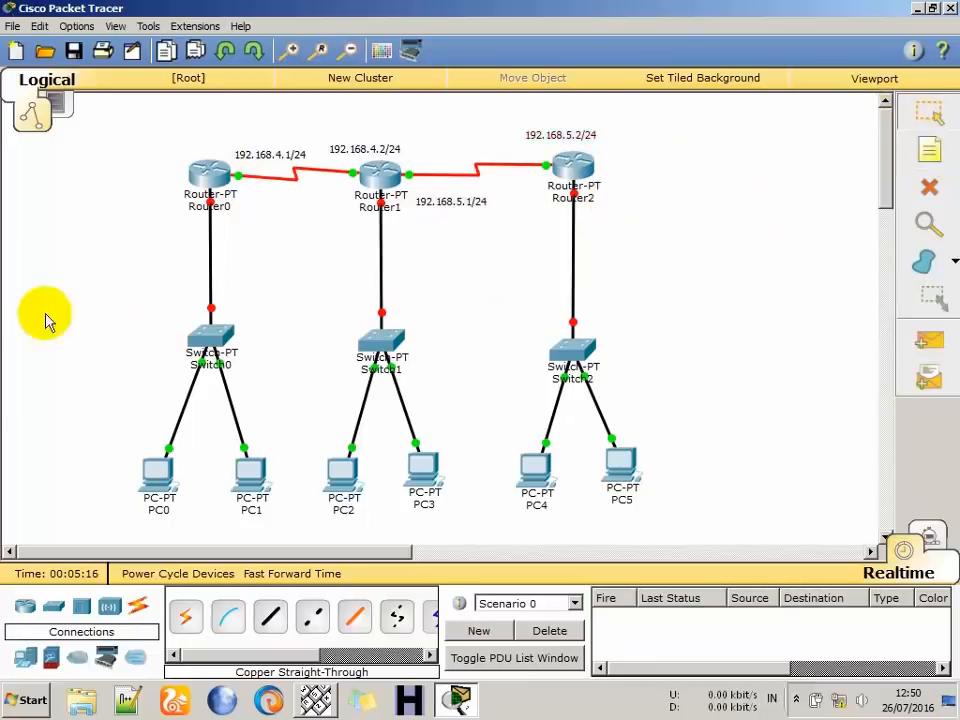
{"action": "left_click", "coordinate": [218, 180]}
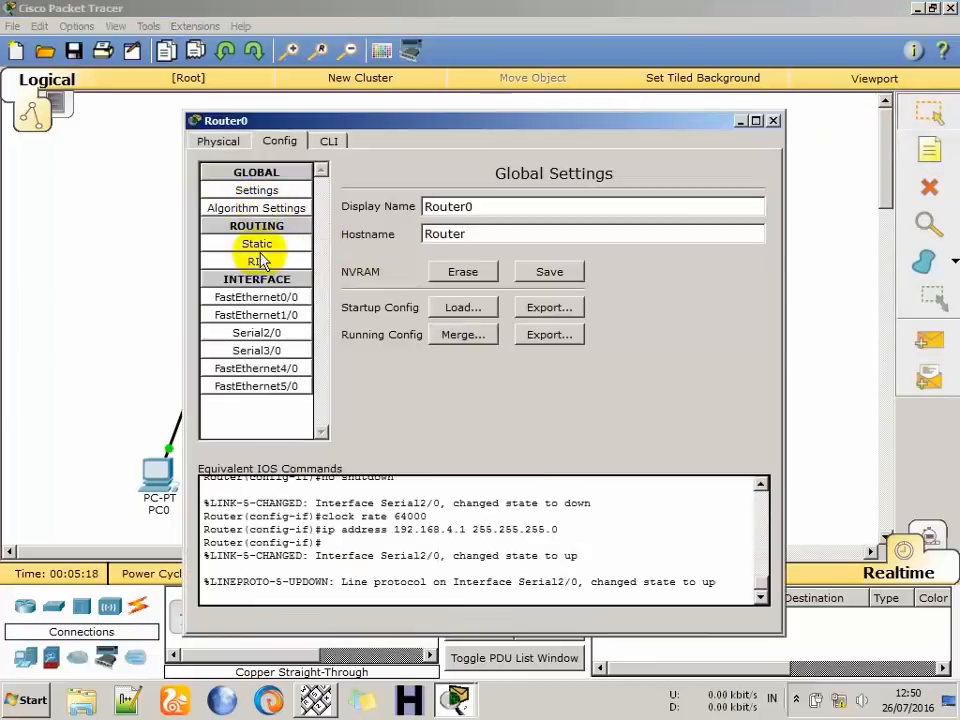
{"action": "left_click", "coordinate": [257, 297]}
{"action": "left_click_drag", "start_coordinate": [396, 128], "coordinate": [558, 120]}
{"action": "left_click", "coordinate": [896, 183]}
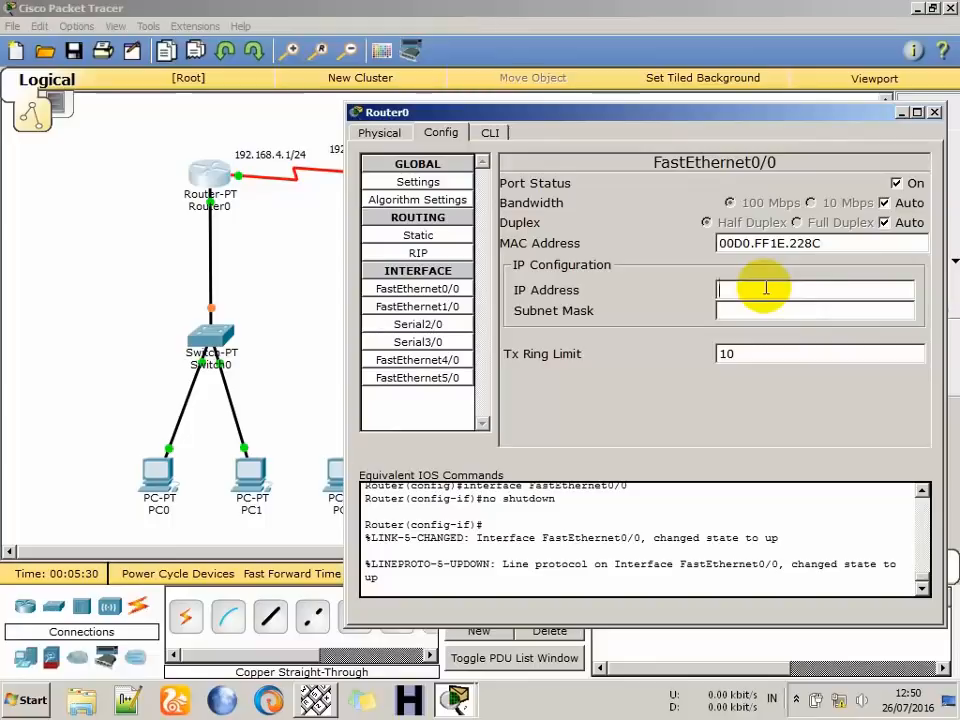
{"action": "key", "text": "BackSpace"}
{"action": "key", "text": "BackSpace"}
{"action": "type", "text": "92.168.1.1"}
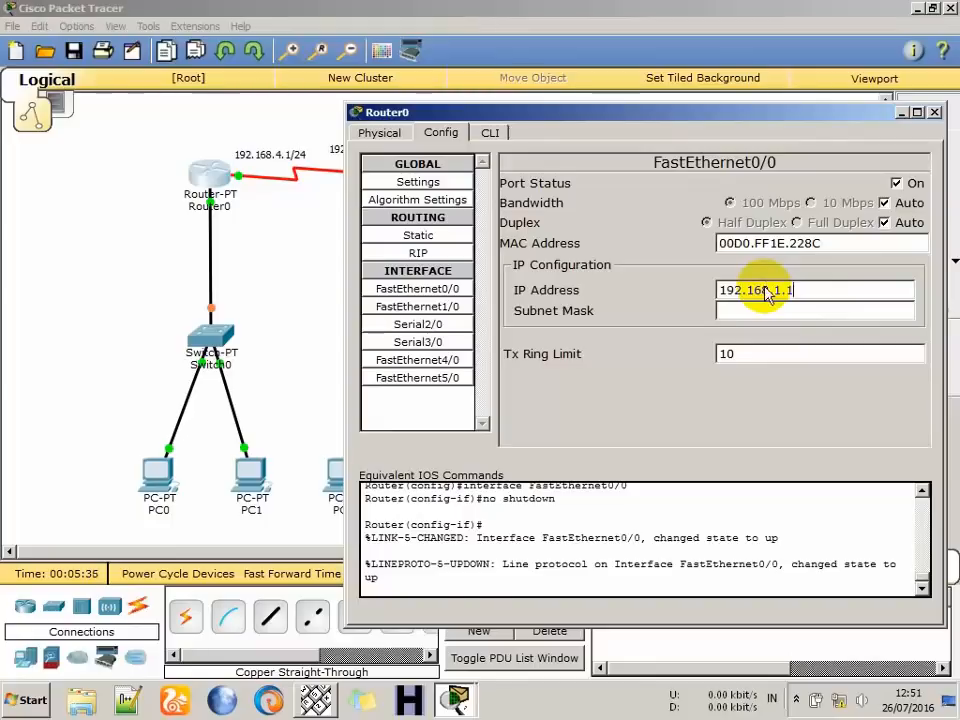
{"action": "key", "text": "Tab"}
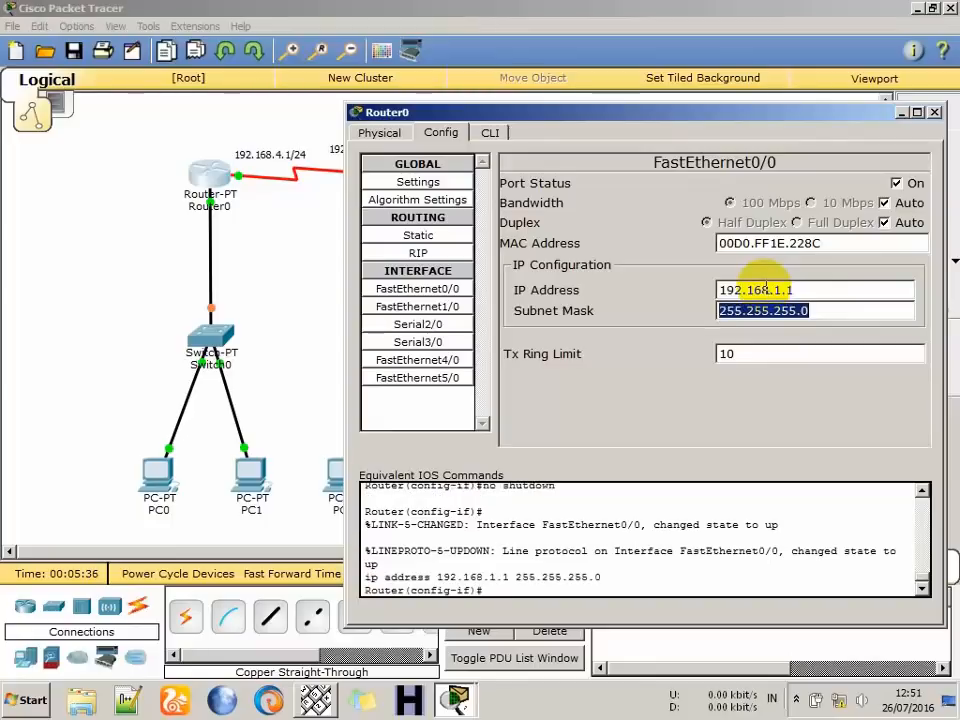
Copy Router0's FastEthernet0/0 address and add a note reading 192.168.1.1/24 beside the link below Router0.
{"action": "left_click", "coordinate": [823, 289]}
{"action": "left_click_drag", "start_coordinate": [670, 265], "coordinate": [671, 268]}
{"action": "key", "text": "ctrl+c"}
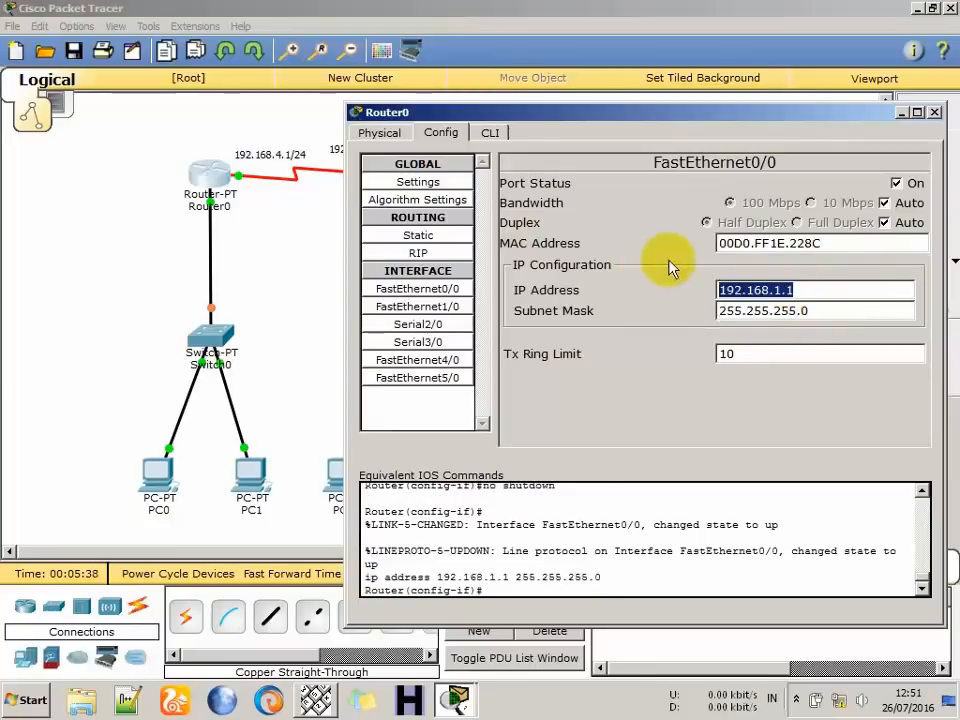
{"action": "left_click", "coordinate": [935, 113]}
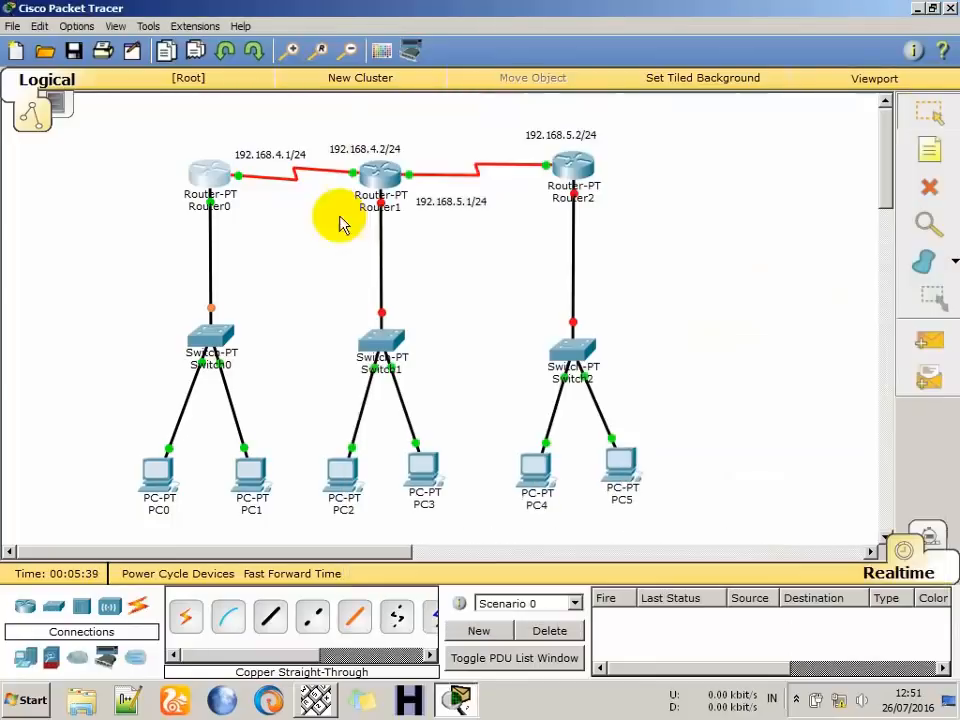
{"action": "left_click", "coordinate": [212, 218]}
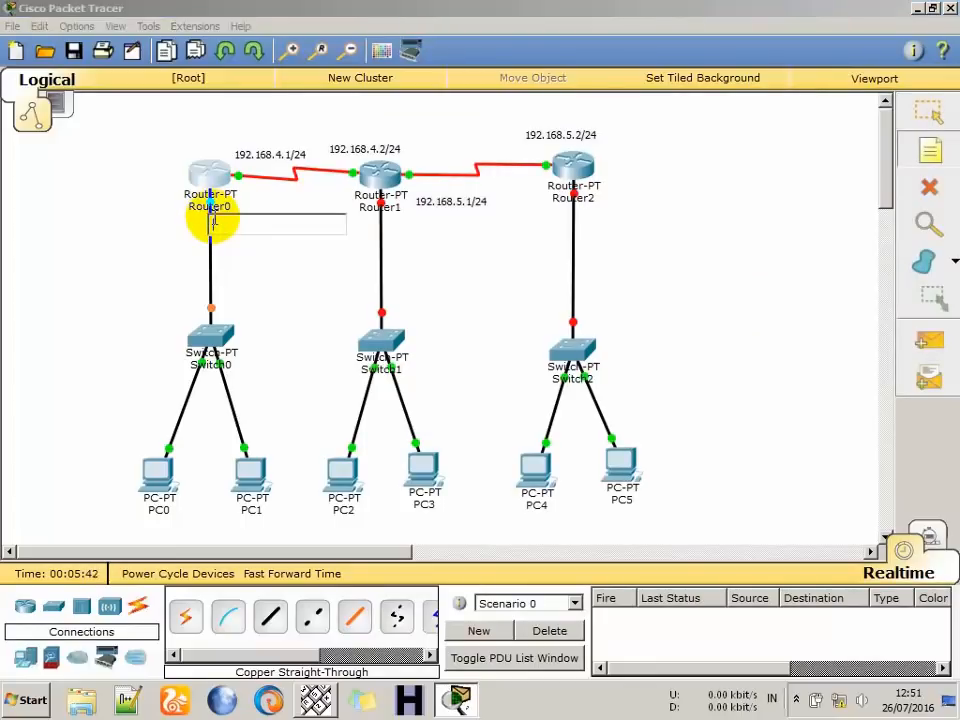
{"action": "key", "text": "ctrl+v"}
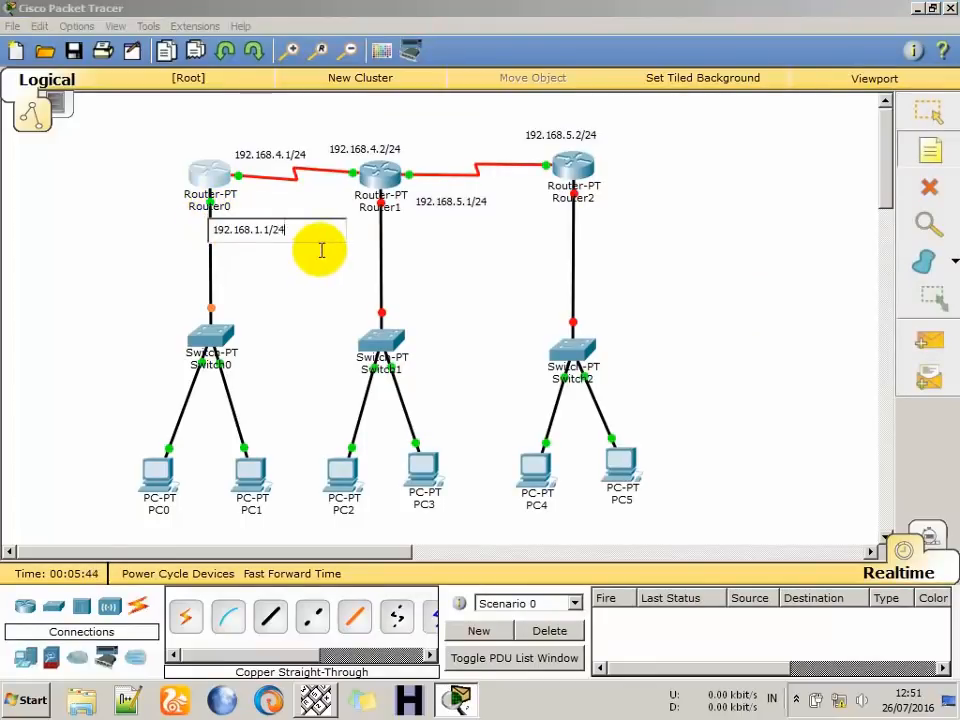
{"action": "left_click", "coordinate": [317, 282]}
{"action": "left_click", "coordinate": [928, 113]}
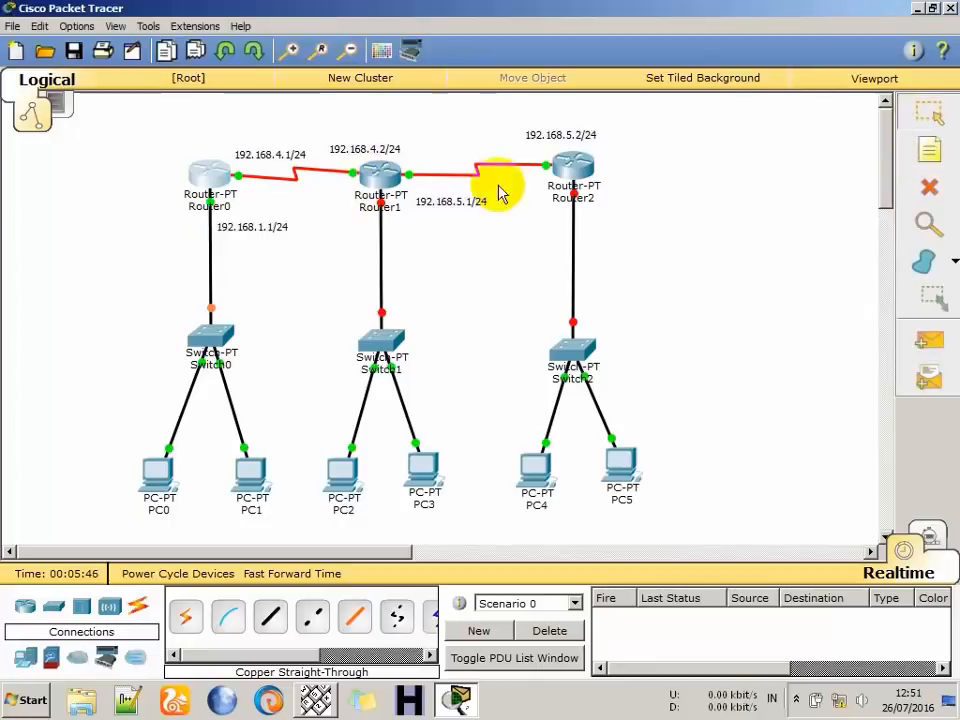
Switch on Router1's FastEthernet0/0 port with IP address 192.168.2.1 and subnet mask 255.255.255.0, then close its settings.
{"action": "left_click", "coordinate": [380, 173]}
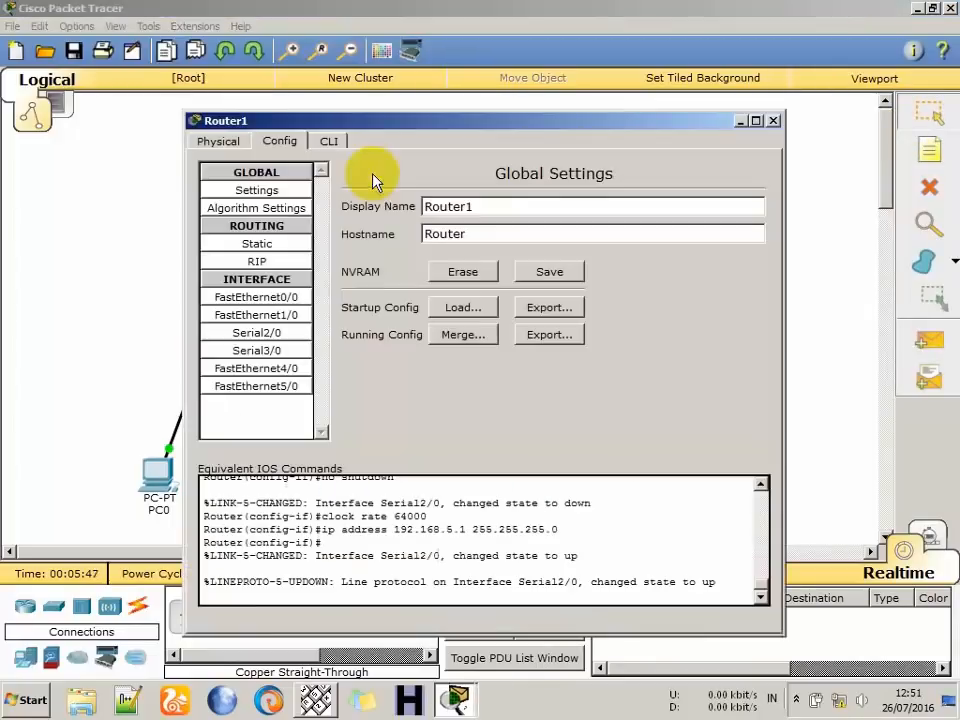
{"action": "left_click", "coordinate": [279, 299]}
{"action": "left_click_drag", "start_coordinate": [440, 130], "coordinate": [553, 286]}
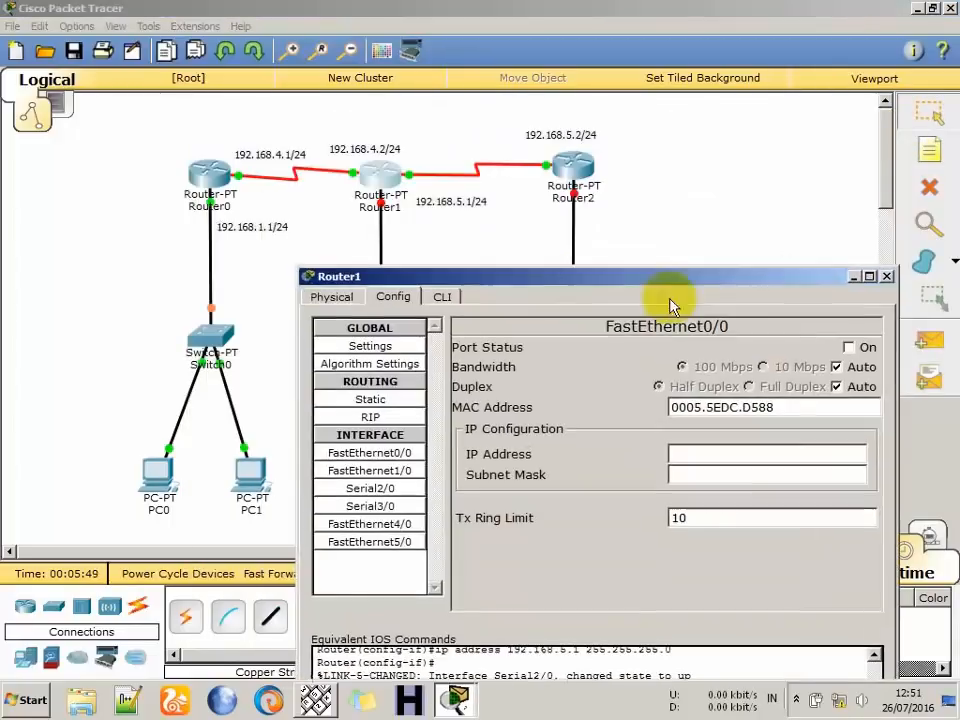
{"action": "left_click", "coordinate": [848, 347]}
{"action": "type", "text": "192.168.1.1"}
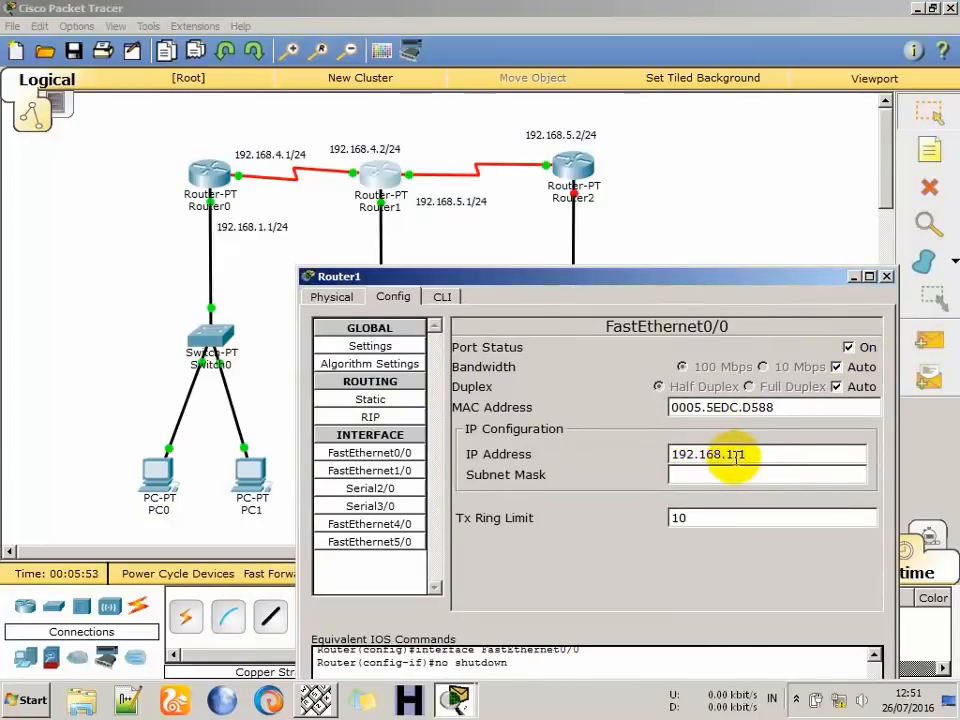
{"action": "left_click", "coordinate": [708, 475]}
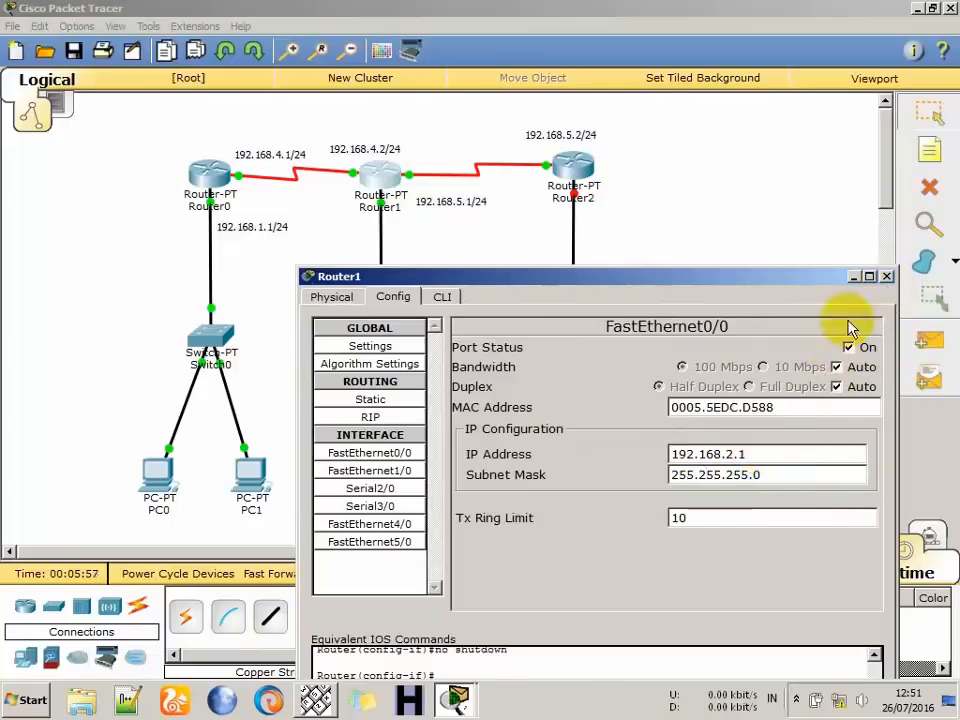
{"action": "left_click", "coordinate": [887, 277]}
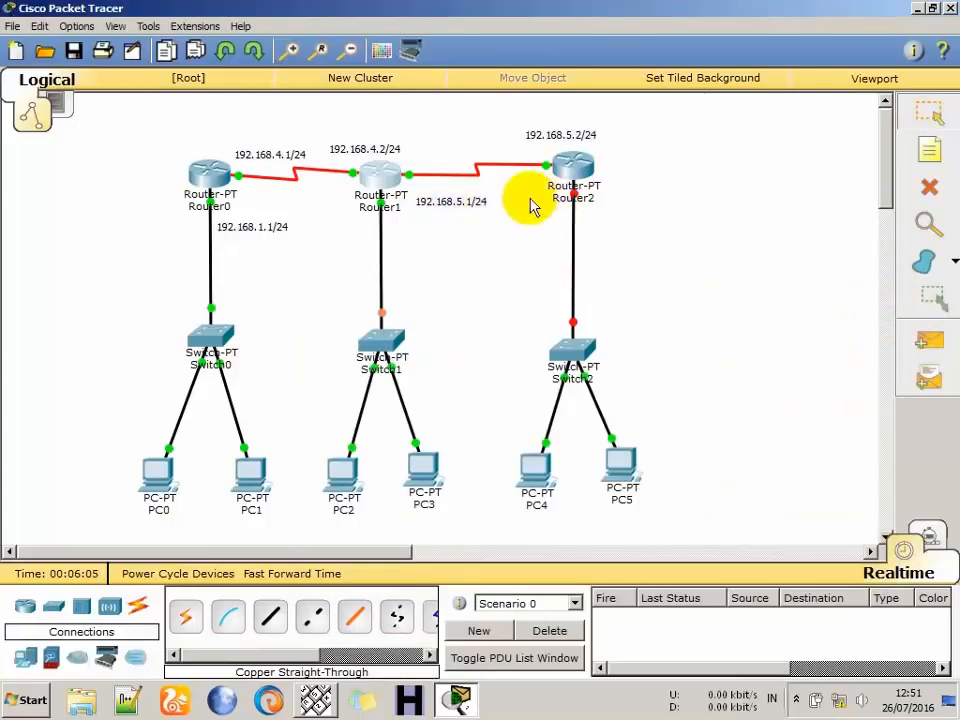
Move the 192.168.5.1/24 note up closer to its serial link and add a note reading 192.168.2.1/24 beside the link below Router1.
{"action": "left_click", "coordinate": [439, 191]}
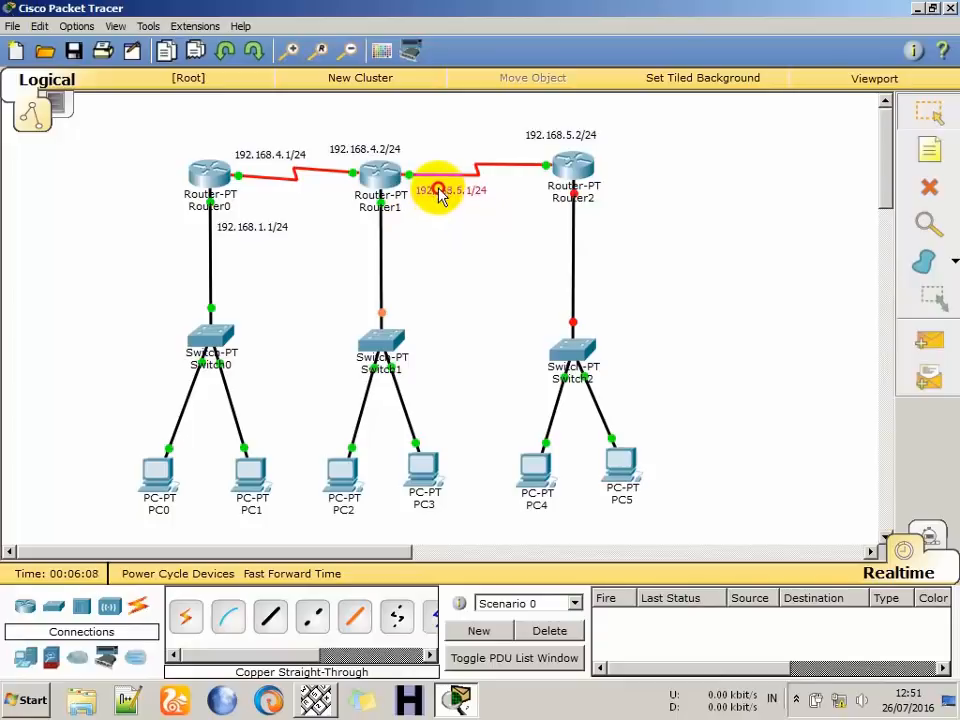
{"action": "left_click", "coordinate": [387, 233]}
{"action": "type", "text": "192.168.1.1"}
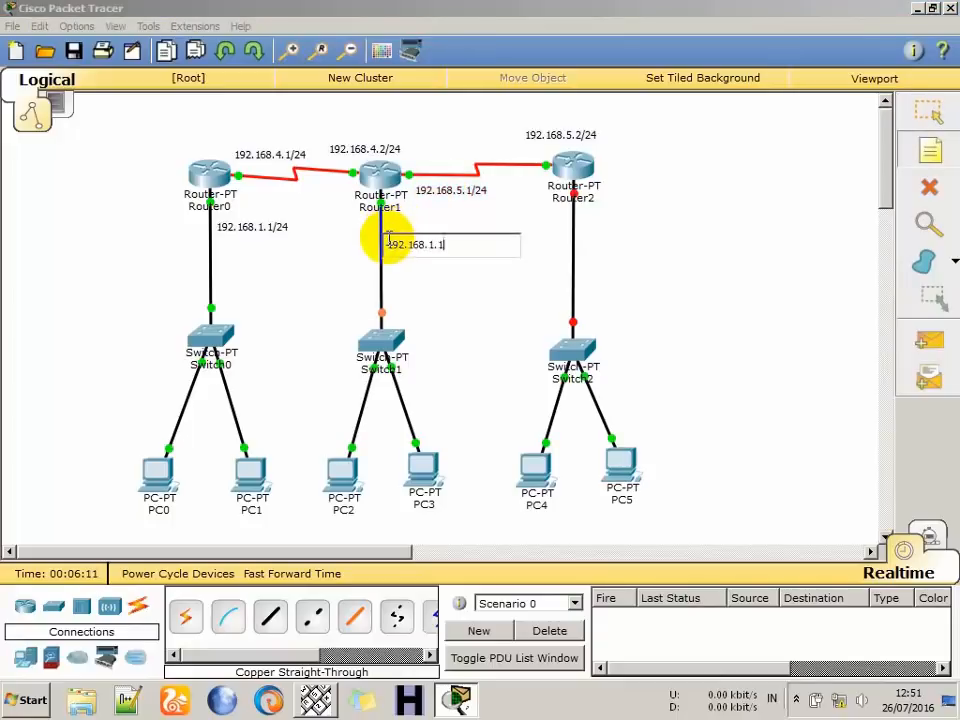
{"action": "key", "text": "BackSpace"}
{"action": "key", "text": "BackSpace"}
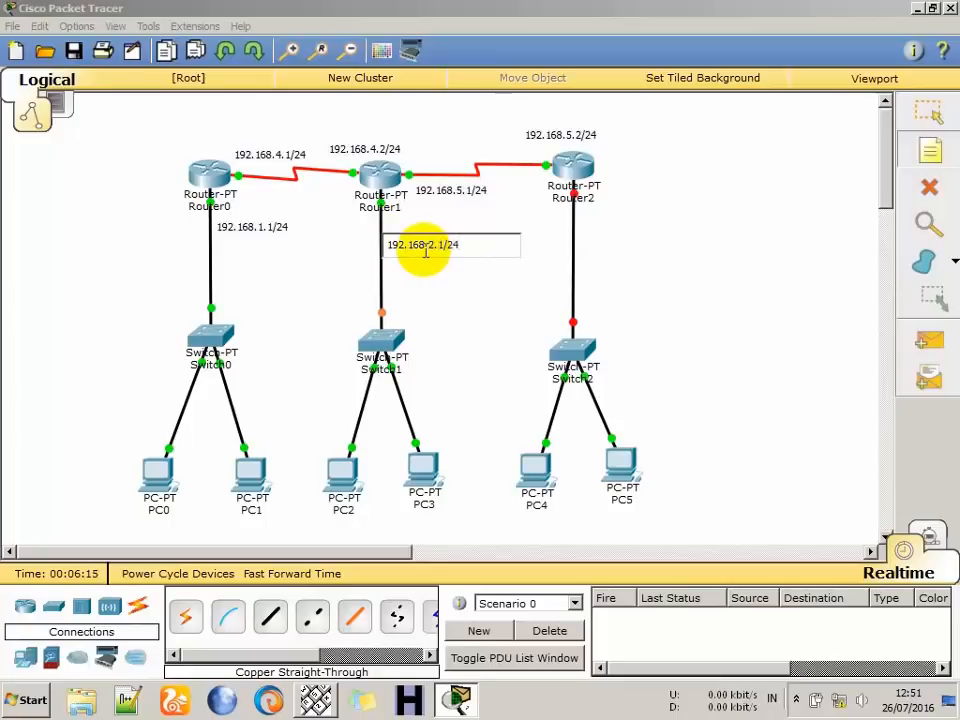
{"action": "left_click", "coordinate": [446, 299]}
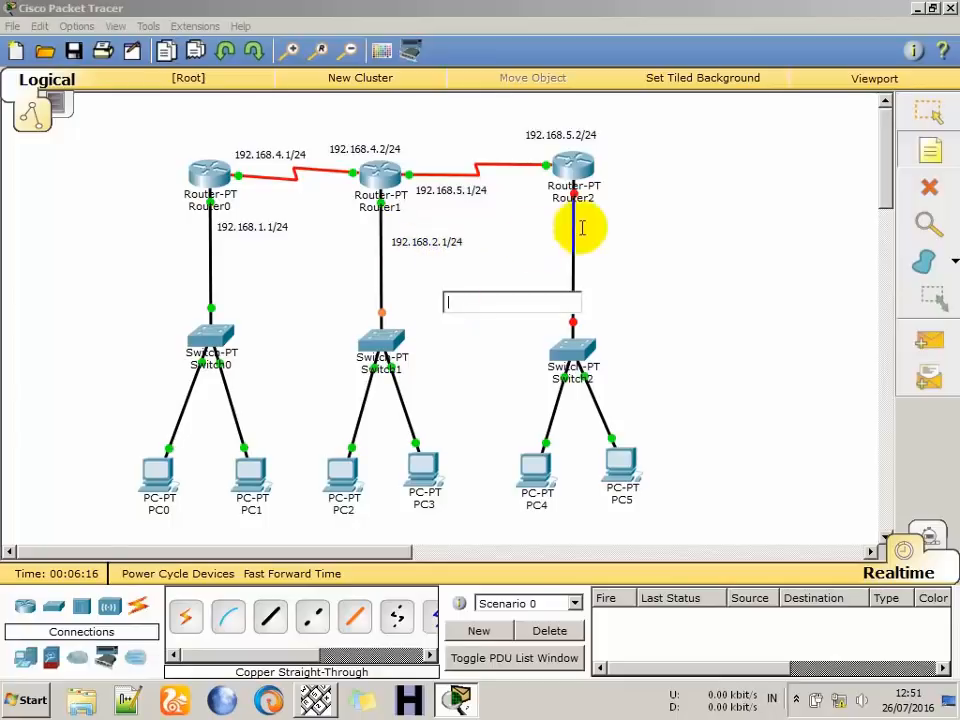
{"action": "left_click", "coordinate": [938, 120]}
Switch on Router2's FastEthernet0/0 port with IP address 192.168.3.1 and subnet mask 255.255.255.0, and close its settings.
{"action": "left_click", "coordinate": [580, 168]}
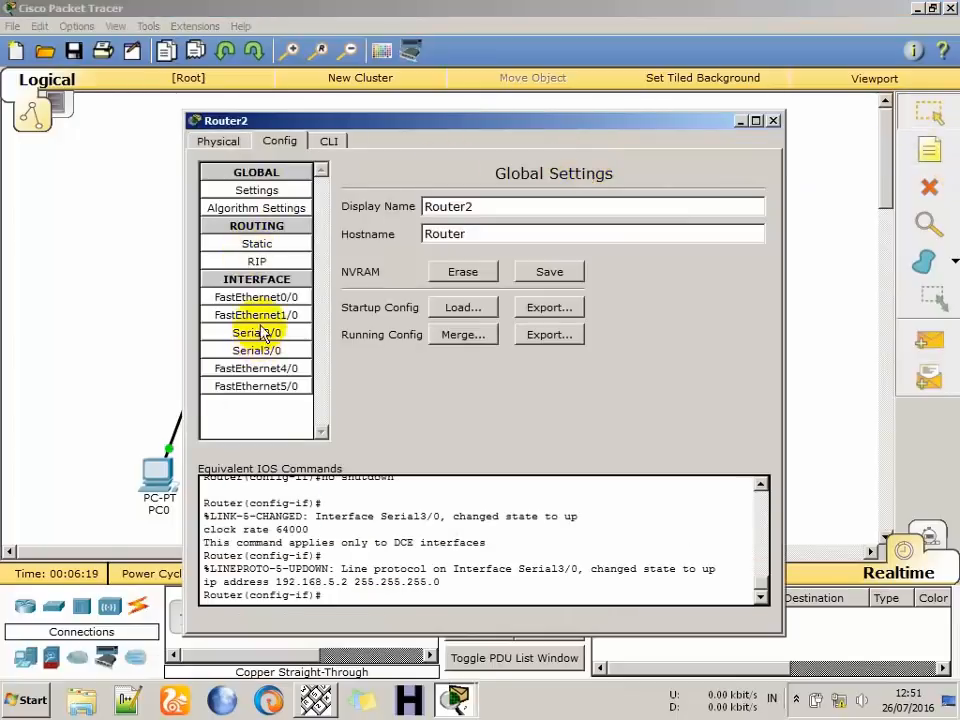
{"action": "left_click", "coordinate": [257, 297]}
{"action": "left_click", "coordinate": [735, 191]}
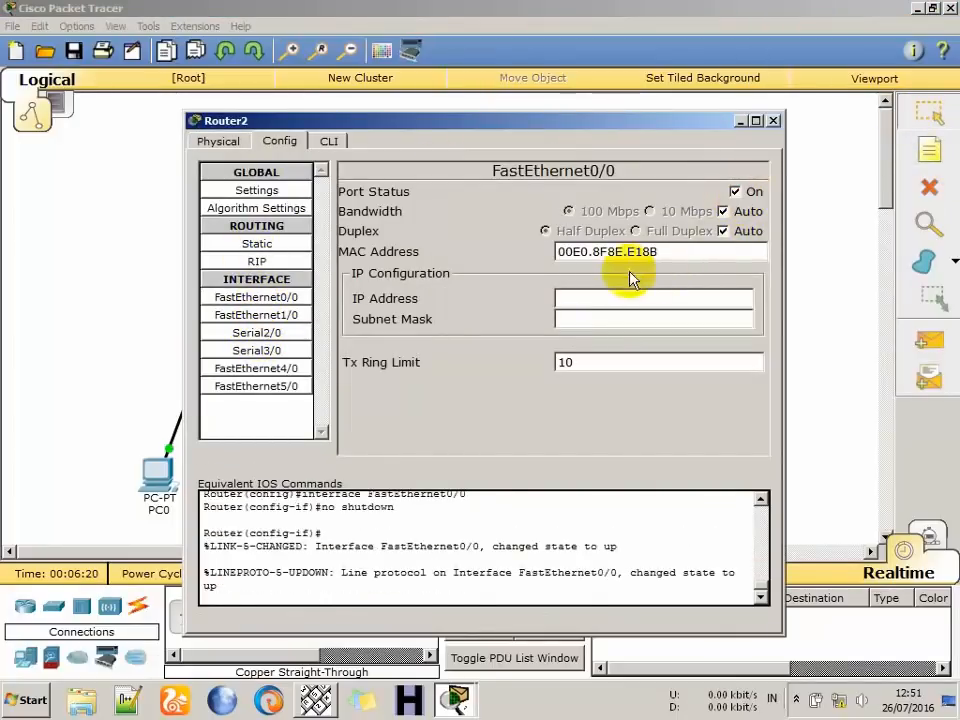
{"action": "left_click", "coordinate": [586, 298]}
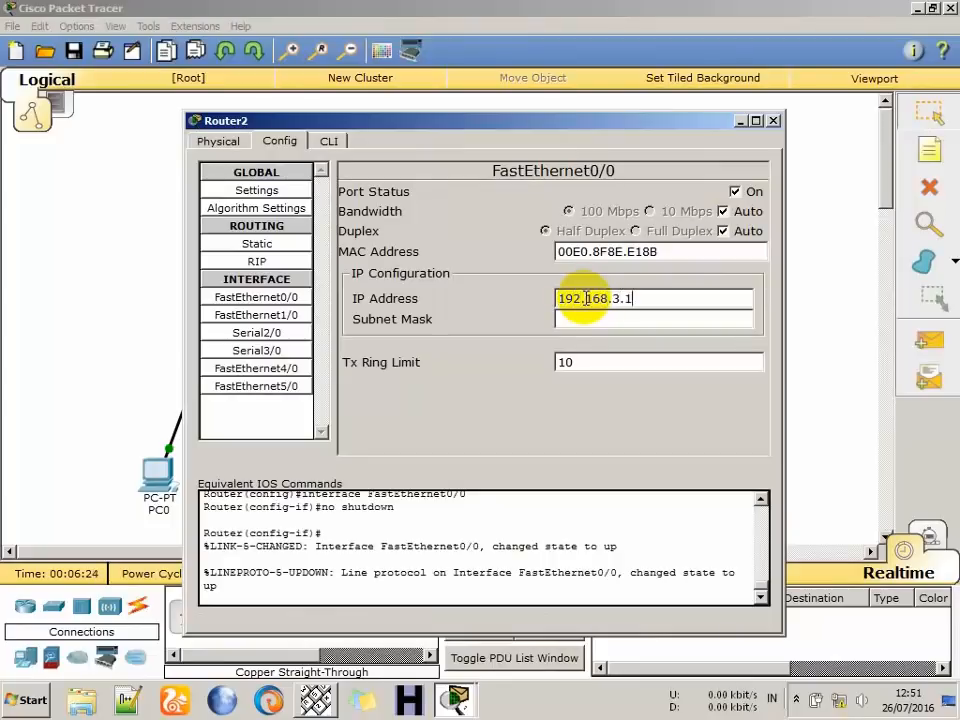
{"action": "left_click", "coordinate": [653, 318]}
{"action": "key", "text": "shift+Tab"}
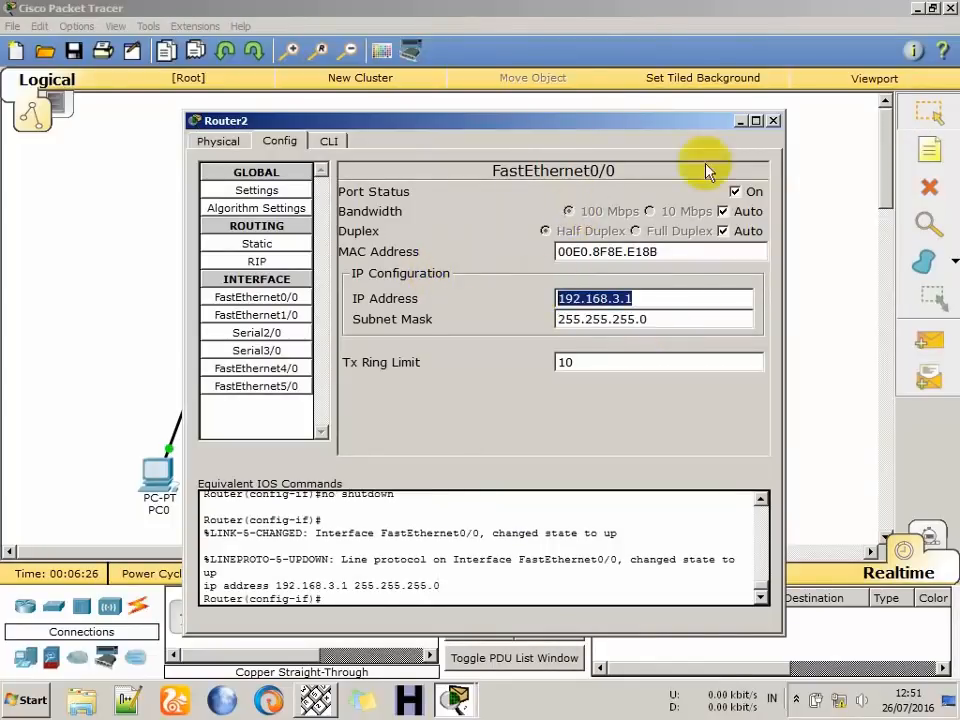
{"action": "left_click", "coordinate": [773, 121]}
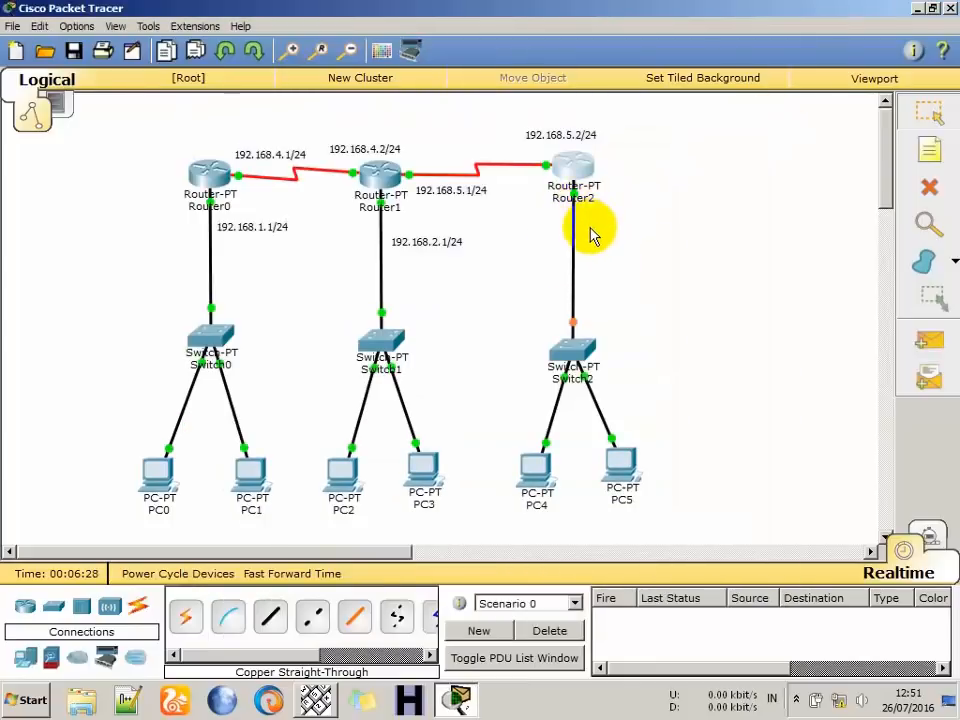
Add a note reading 192.168.3.1/24 beside the link below Router2 and return to selection mode.
{"action": "left_click", "coordinate": [577, 230]}
{"action": "type", "text": "192.168.3.1"}
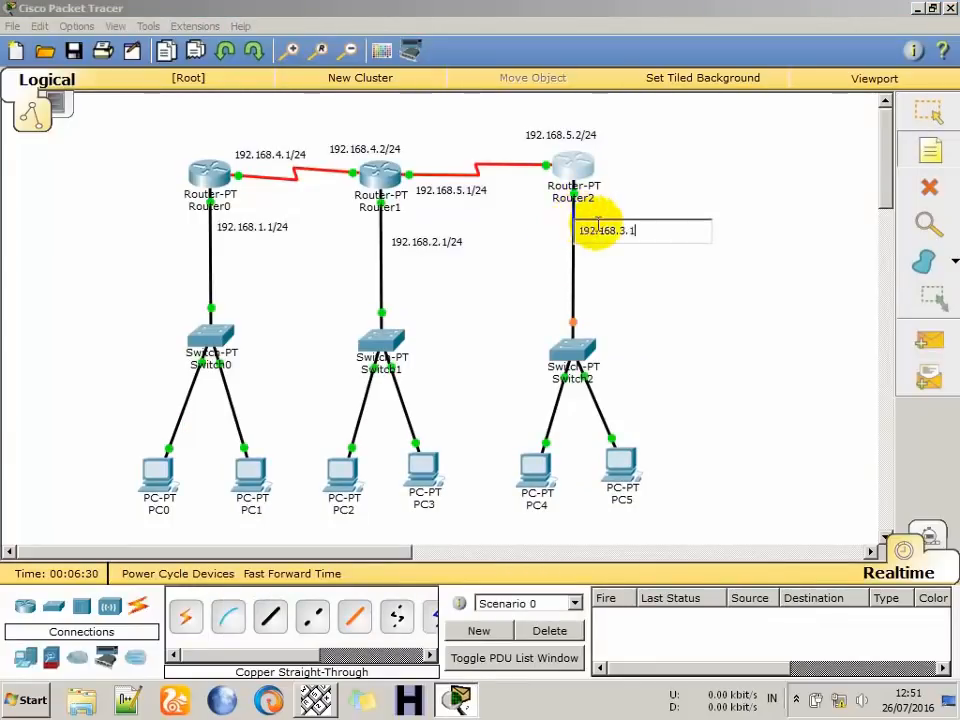
{"action": "type", "text": "/24"}
{"action": "left_click", "coordinate": [778, 210]}
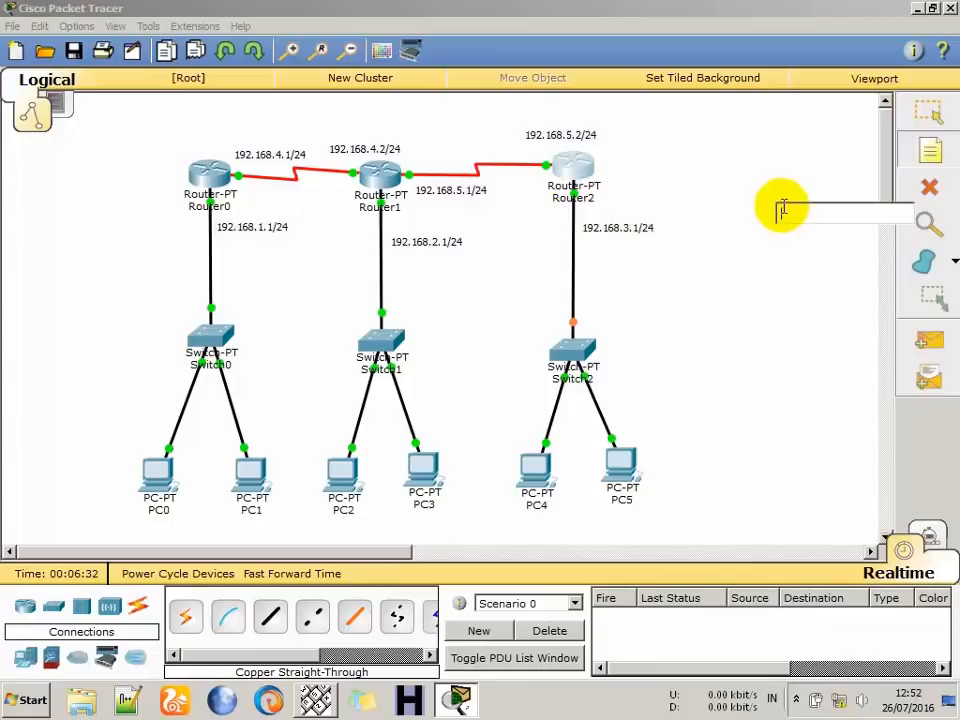
{"action": "left_click", "coordinate": [933, 118]}
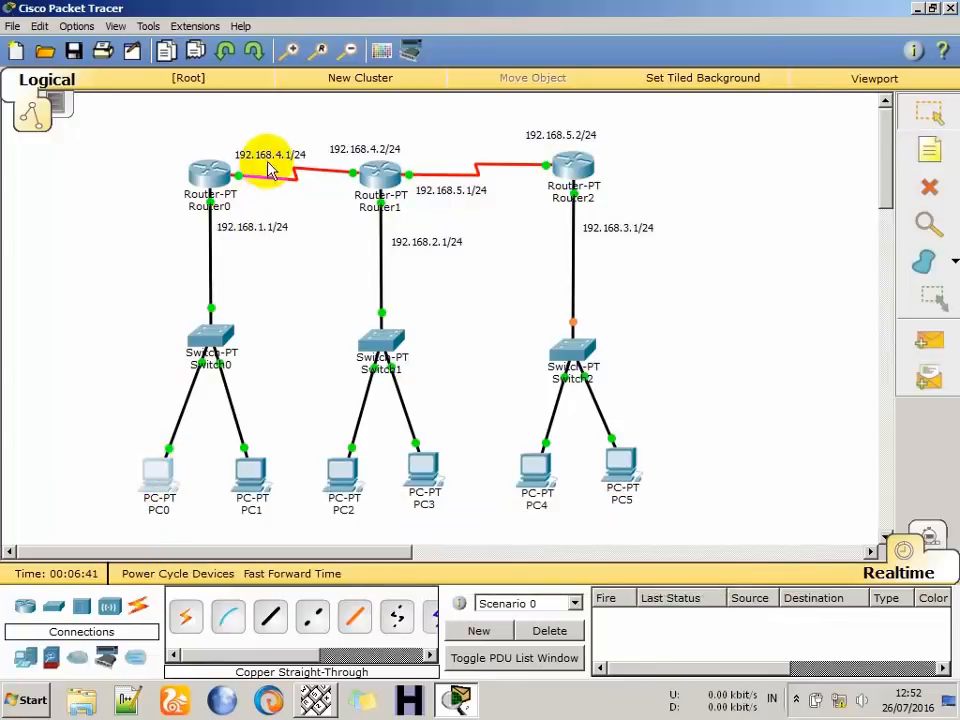
Open PC0's IP configuration and assign static IP address 192.168.1.2 with subnet mask 255.255.255.0.
{"action": "left_click", "coordinate": [160, 485]}
{"action": "left_click_drag", "start_coordinate": [392, 131], "coordinate": [460, 245]}
{"action": "left_click", "coordinate": [420, 416]}
{"action": "left_click", "coordinate": [317, 396]}
{"action": "left_click", "coordinate": [442, 420]}
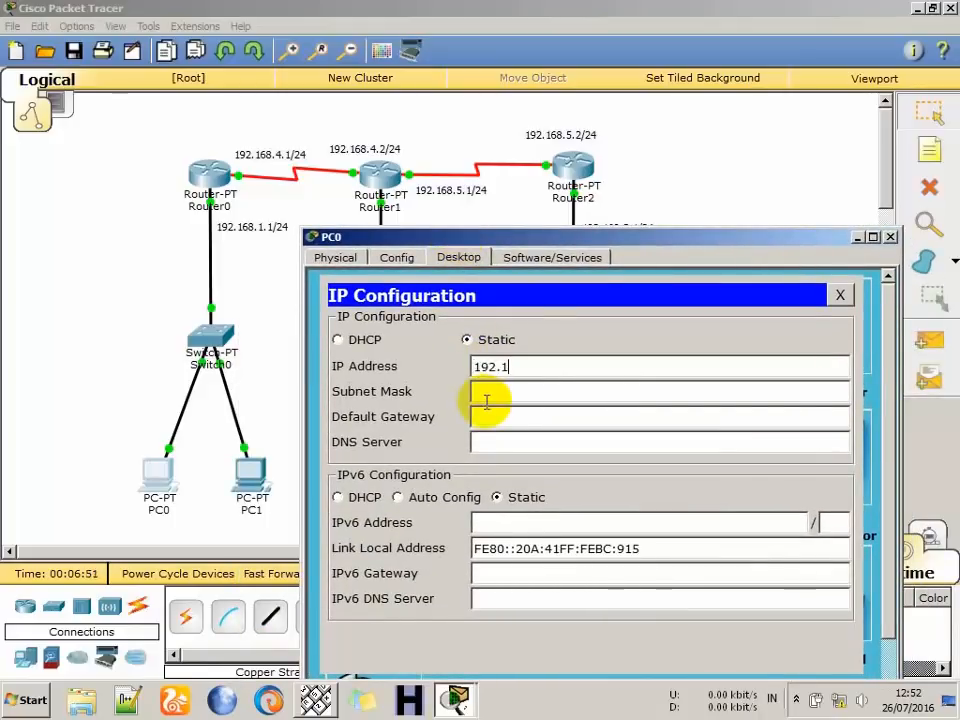
{"action": "type", "text": "192.168.1.2"}
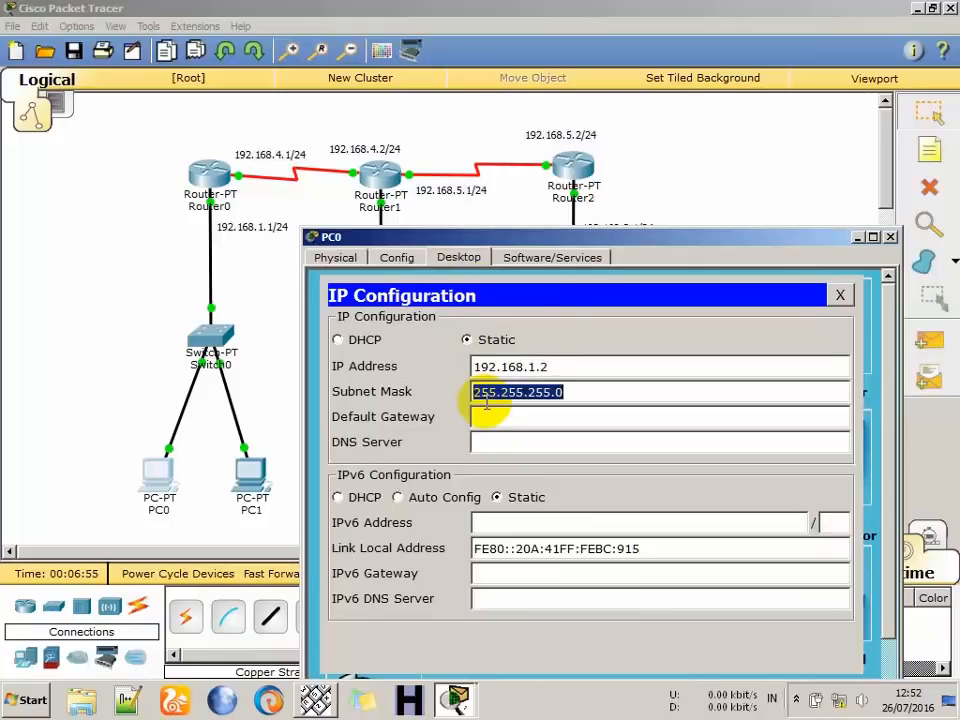
{"action": "key", "text": "Tab"}
Set PC0's default gateway to 192.168.1.1 and close its settings.
{"action": "type", "text": "192.168.3.1"}
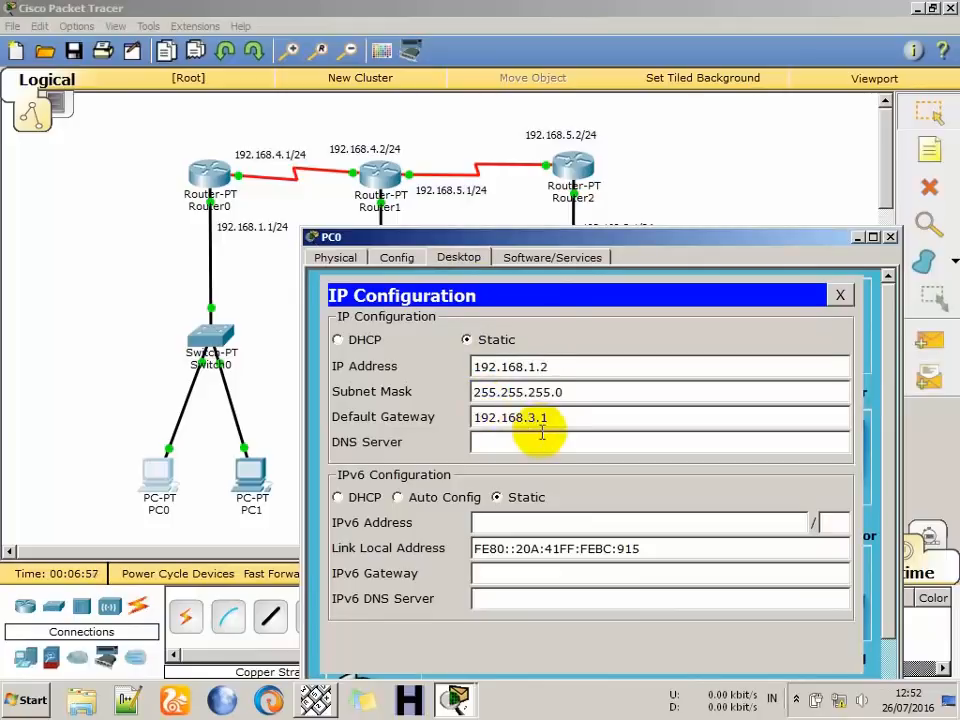
{"action": "left_click", "coordinate": [533, 418]}
{"action": "key", "text": "BackSpace"}
{"action": "type", "text": "1"}
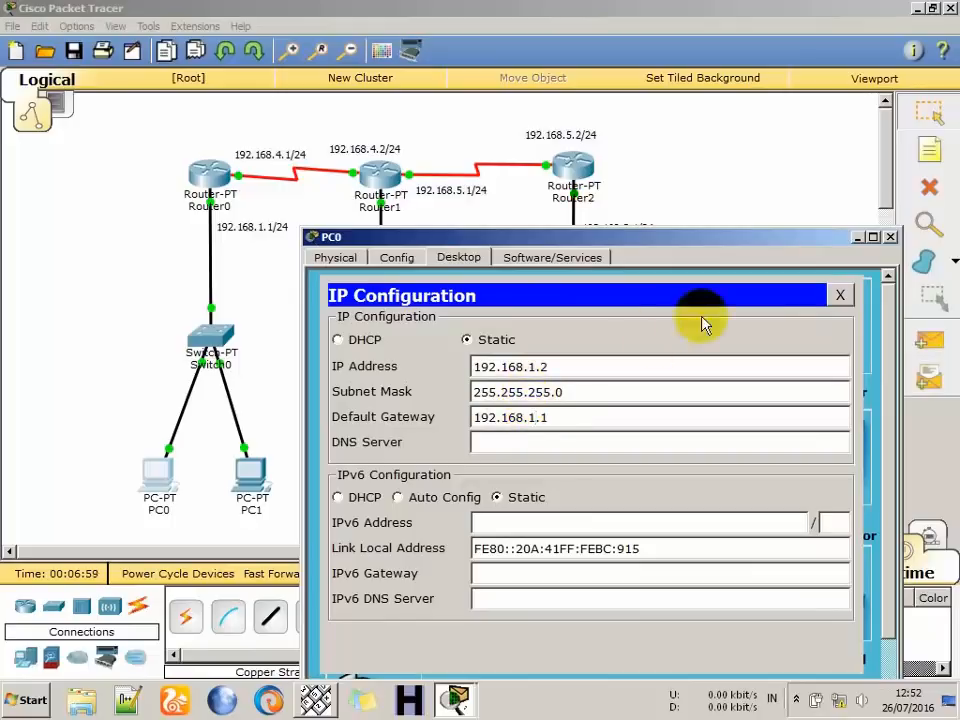
{"action": "left_click", "coordinate": [843, 295]}
{"action": "left_click", "coordinate": [890, 237]}
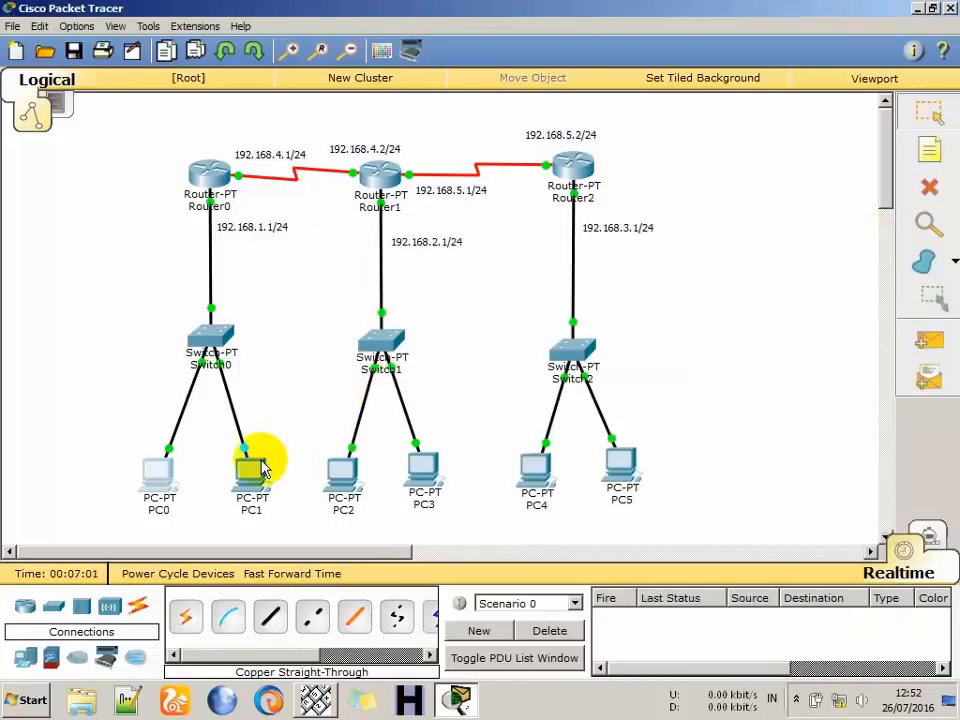
Configure PC1 with IP address 192.168.1.3, subnet mask 255.255.255.0 and default gateway 192.168.1.1, and close its settings.
{"action": "left_click", "coordinate": [251, 478]}
{"action": "left_click", "coordinate": [340, 139]}
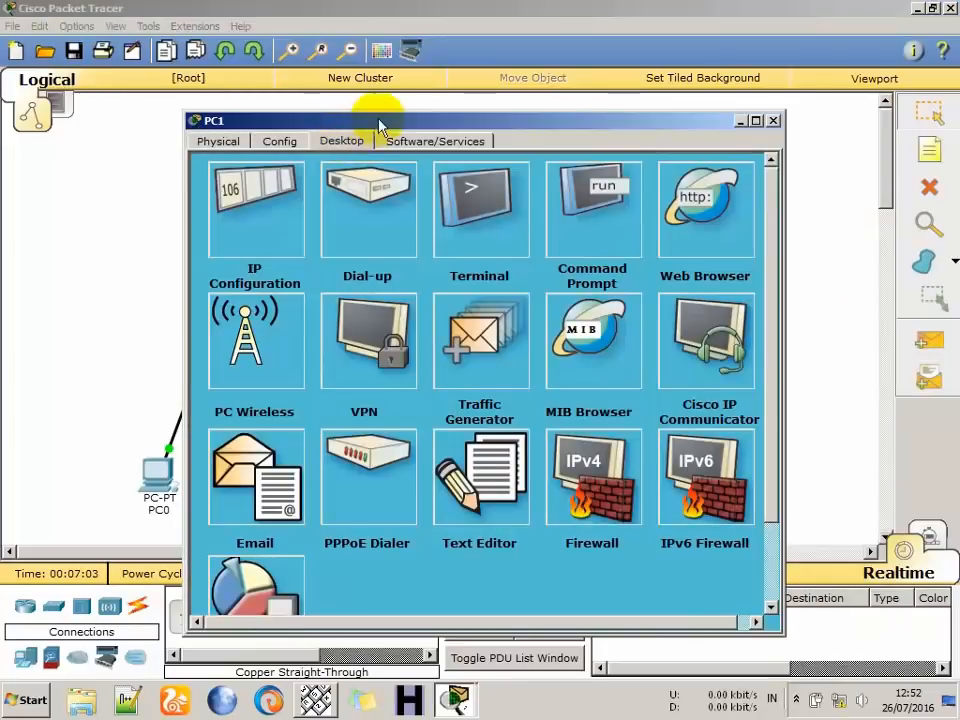
{"action": "left_click_drag", "start_coordinate": [373, 125], "coordinate": [490, 297]}
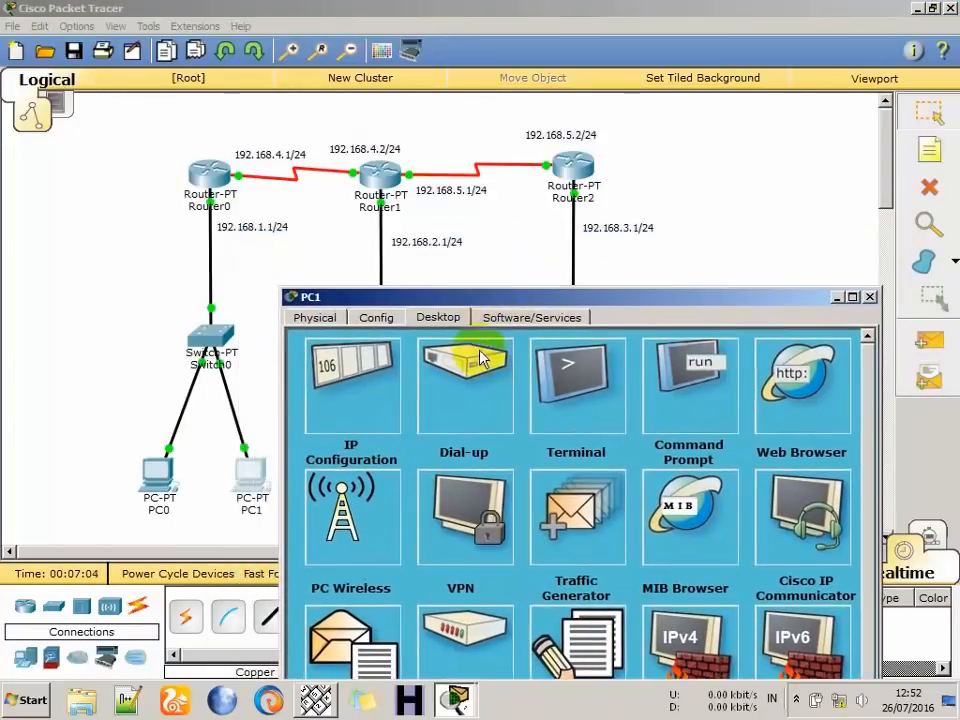
{"action": "left_click", "coordinate": [403, 395]}
{"action": "left_click", "coordinate": [471, 422]}
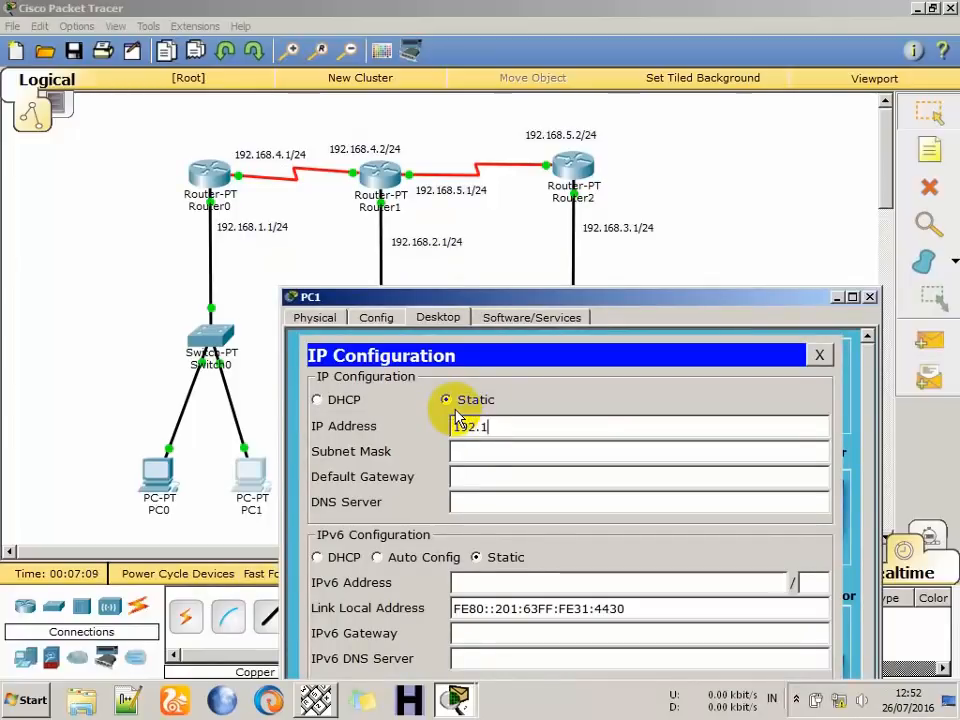
{"action": "type", "text": "192.168.1.3"}
{"action": "key", "text": "Tab"}
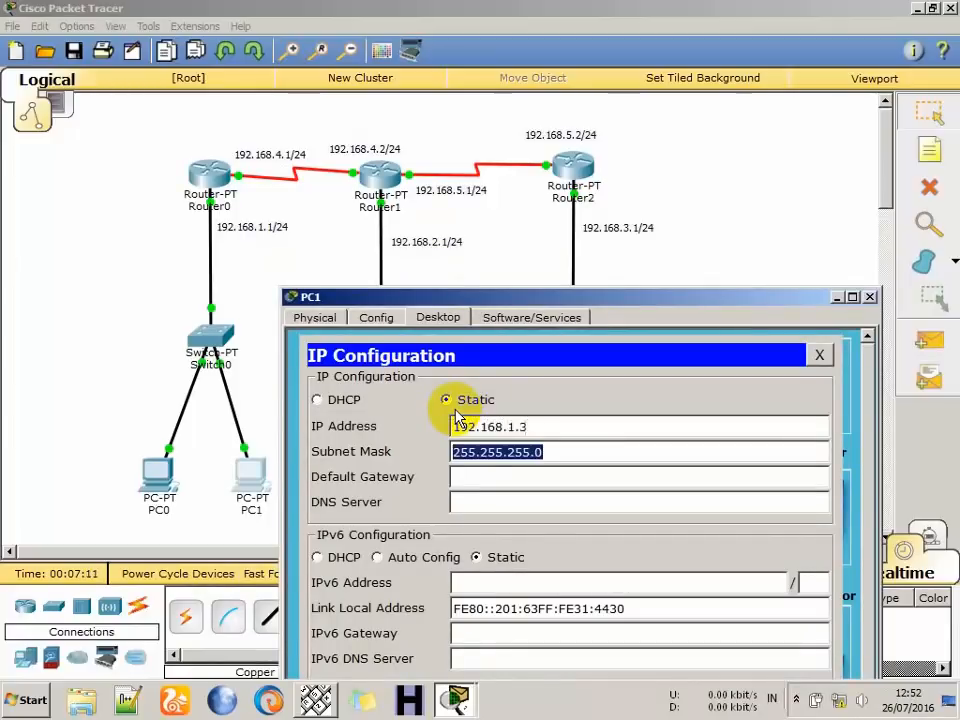
{"action": "key", "text": "Tab"}
{"action": "type", "text": "192.168.1.1"}
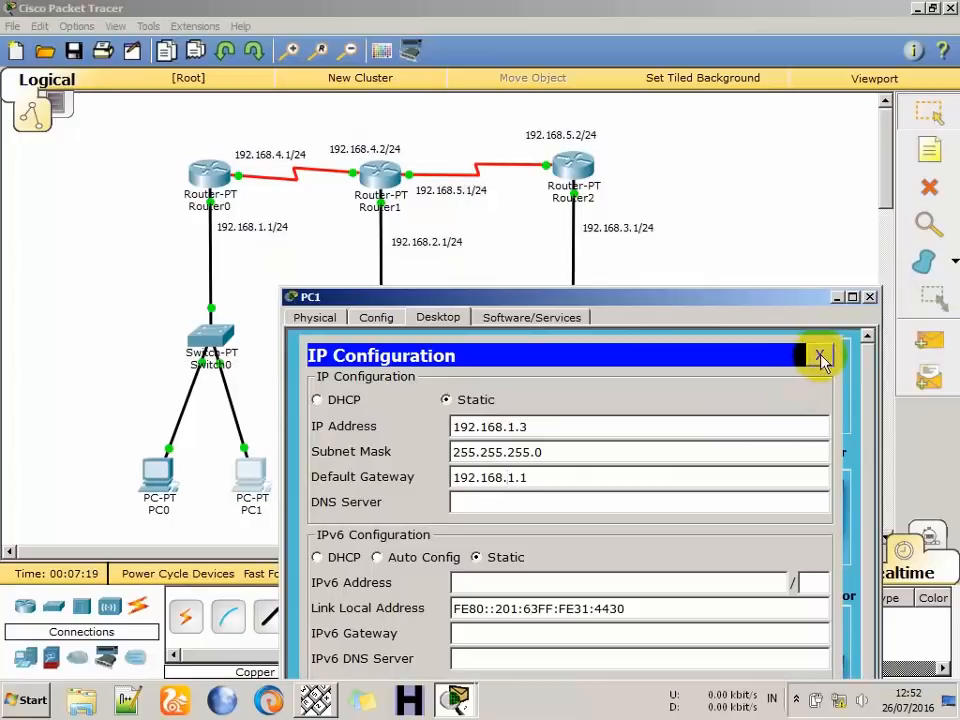
{"action": "left_click", "coordinate": [821, 357]}
{"action": "left_click", "coordinate": [870, 297]}
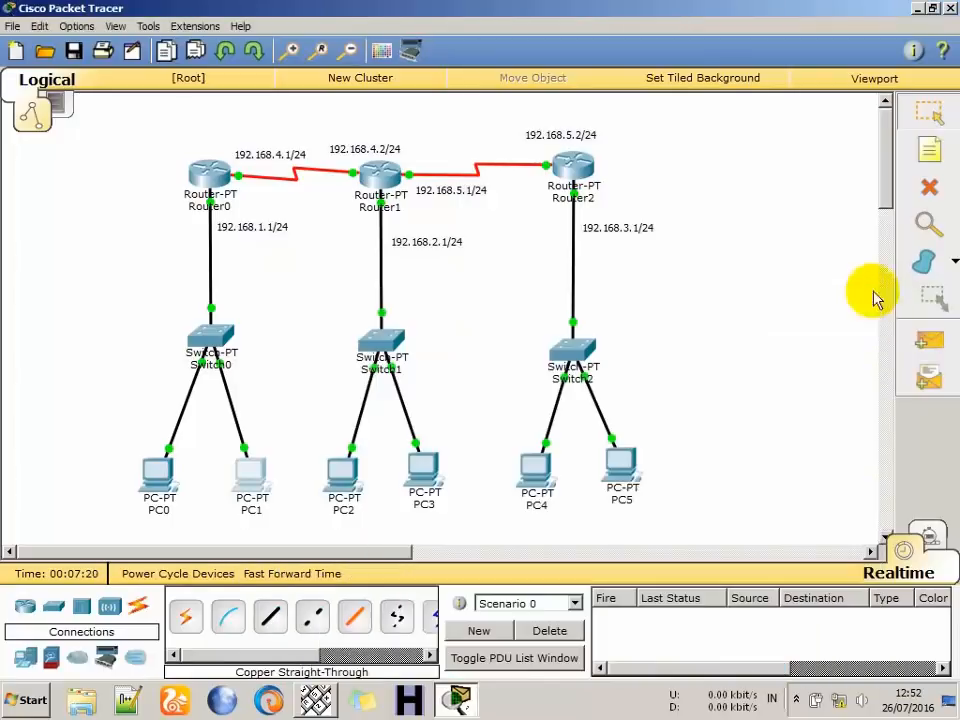
Open PC2's IP configuration and assign static IP address 192.168.2.2 with subnet mask 255.255.255.0.
{"action": "left_click", "coordinate": [346, 462]}
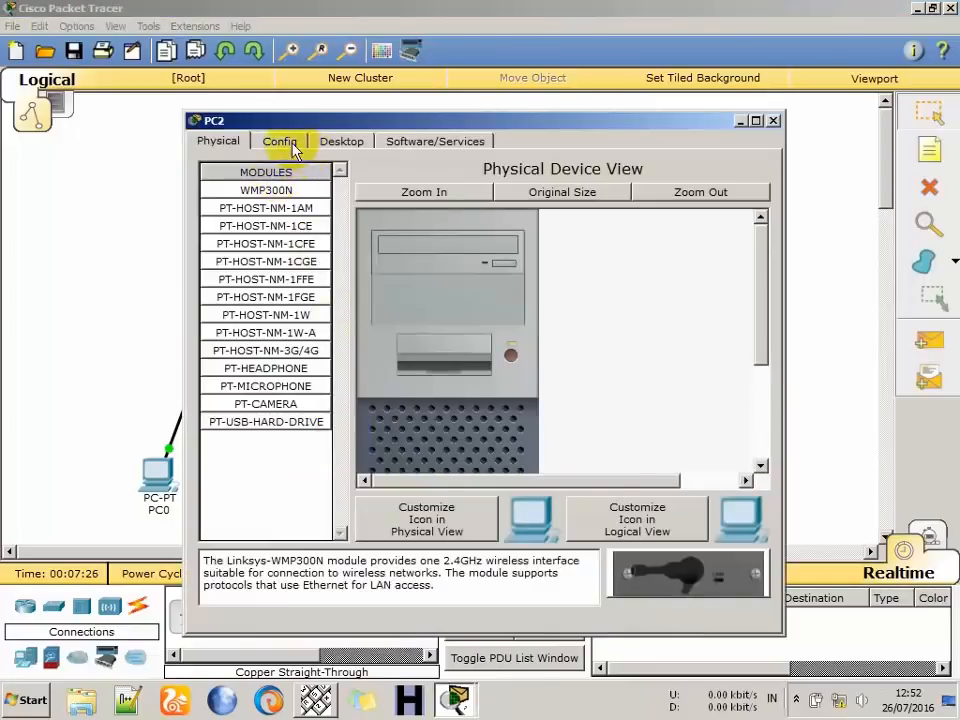
{"action": "left_click", "coordinate": [285, 141]}
{"action": "left_click", "coordinate": [345, 141]}
{"action": "left_click", "coordinate": [280, 265]}
{"action": "left_click_drag", "start_coordinate": [424, 128], "coordinate": [449, 375]}
{"action": "left_click", "coordinate": [401, 500]}
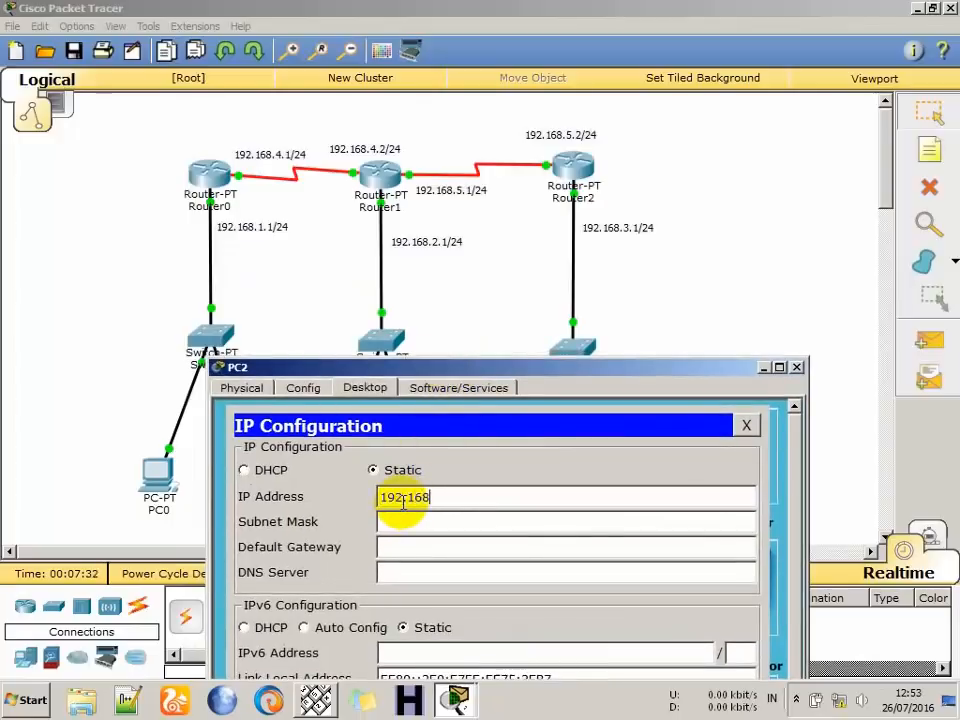
{"action": "type", "text": "192.168.2.2"}
{"action": "key", "text": "Tab"}
{"action": "key", "text": "Tab"}
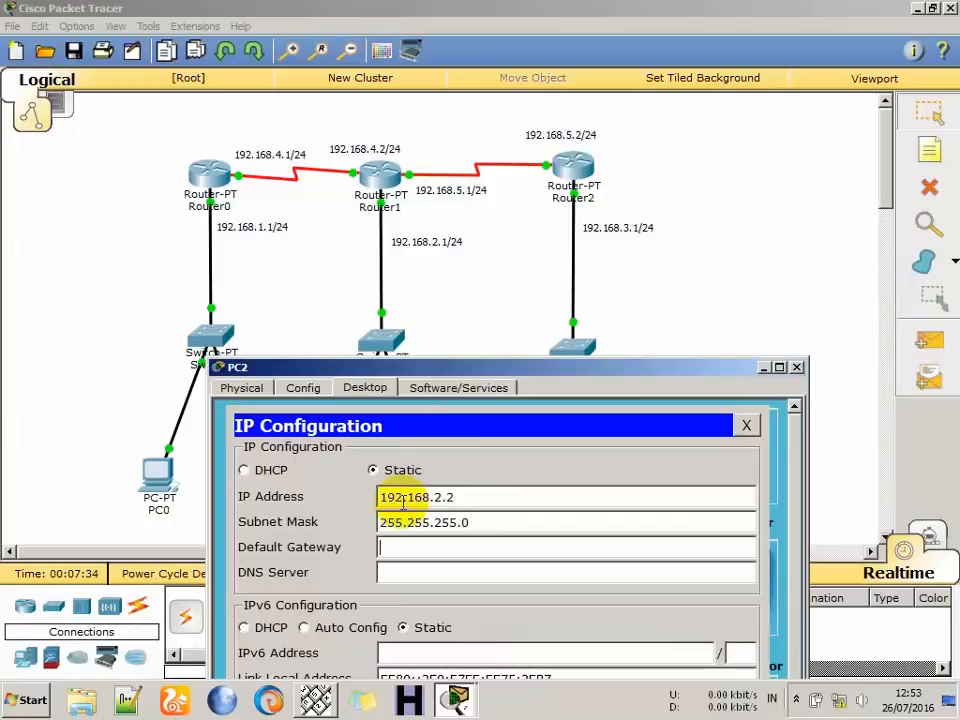
Copy PC2's IP address into its default gateway, adjust it to 192.168.2.1, and close the settings.
{"action": "left_click_drag", "start_coordinate": [467, 497], "coordinate": [274, 475]}
{"action": "key", "text": "ctrl+c"}
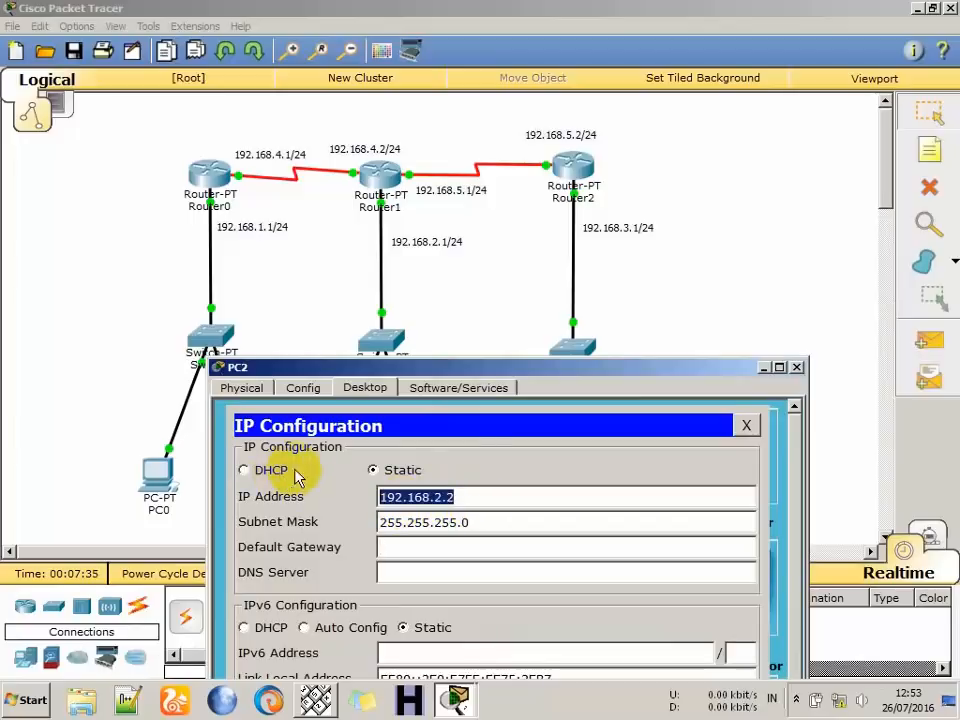
{"action": "left_click", "coordinate": [390, 549]}
{"action": "key", "text": "ctrl+v"}
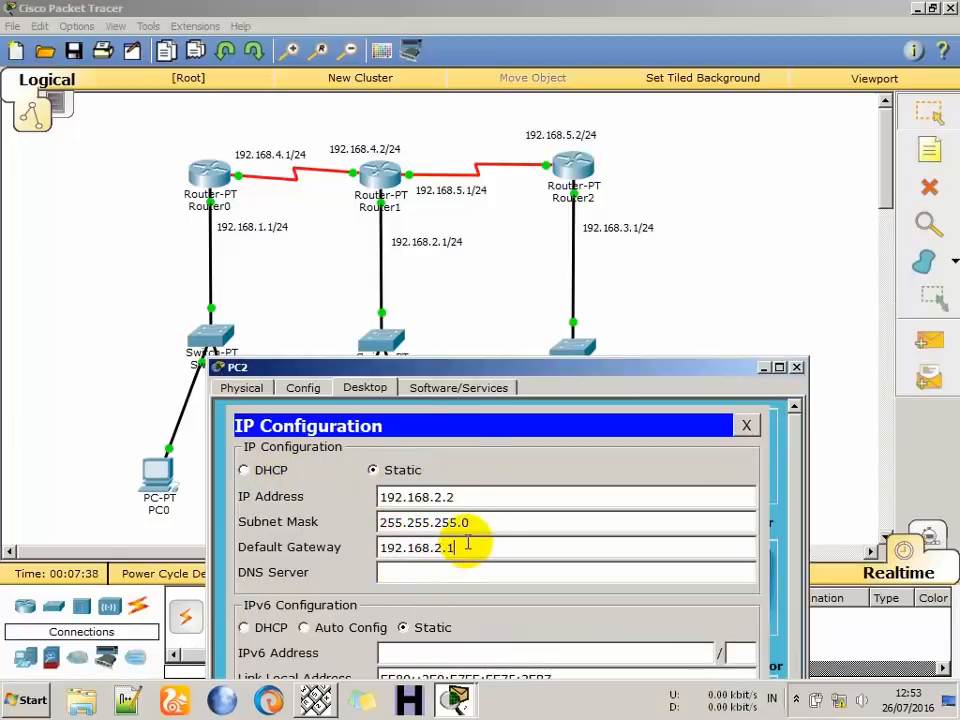
{"action": "left_click", "coordinate": [748, 425]}
{"action": "left_click", "coordinate": [797, 368]}
Configure PC3 with IP address 192.168.2.3, subnet mask 255.255.255.0 and default gateway 192.168.2.1, and close its settings.
{"action": "left_click", "coordinate": [414, 463]}
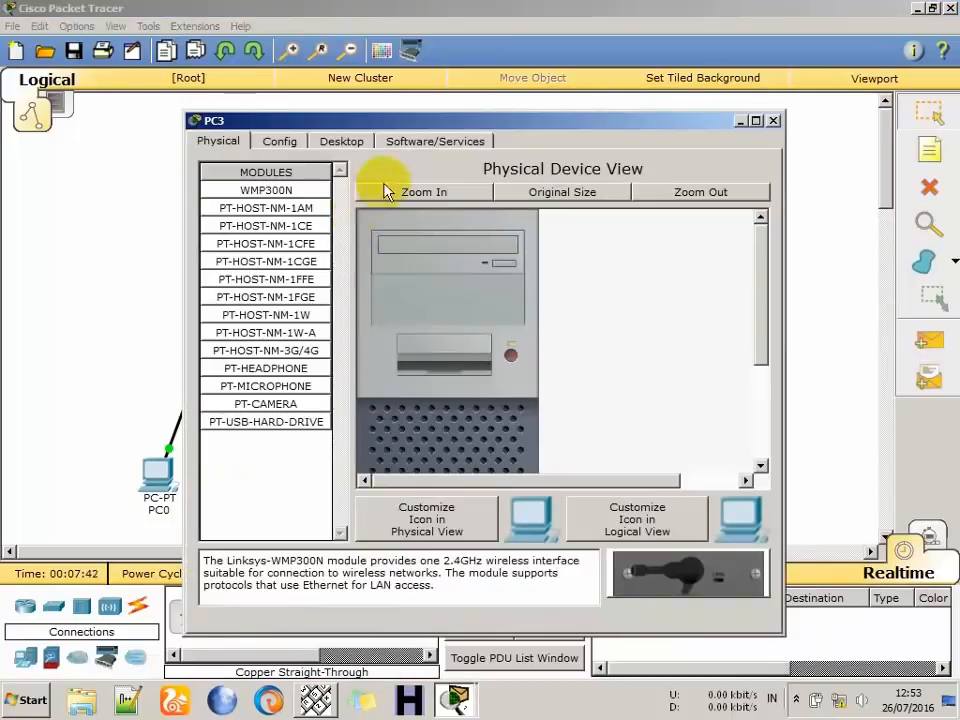
{"action": "left_click", "coordinate": [354, 144]}
{"action": "left_click", "coordinate": [290, 232]}
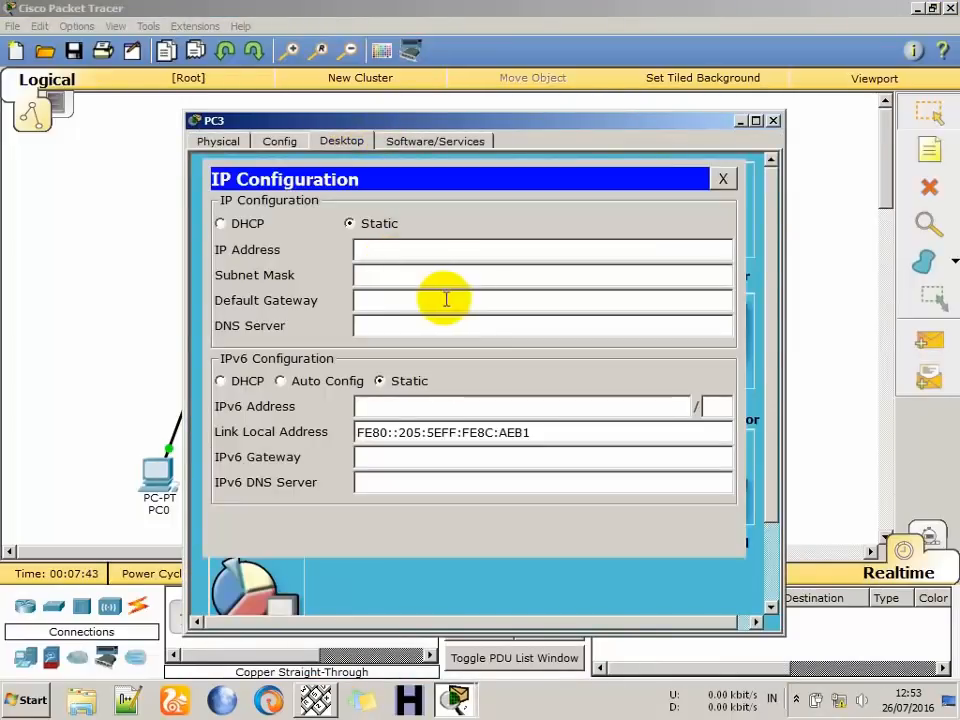
{"action": "left_click", "coordinate": [399, 251]}
{"action": "type", "text": "192.168.2.2"}
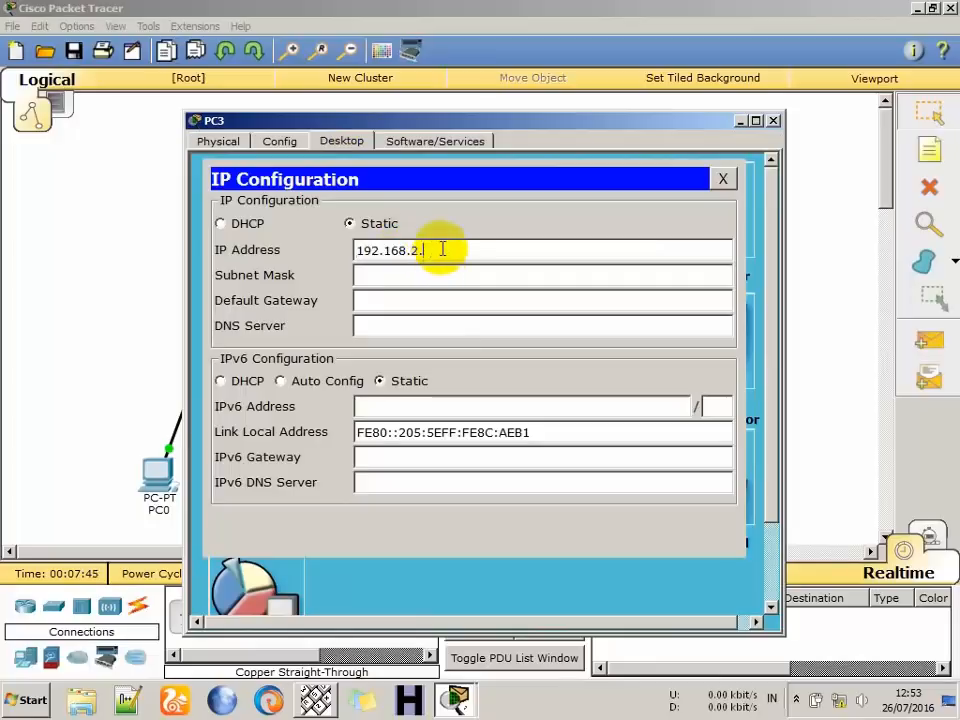
{"action": "key", "text": "Tab"}
{"action": "key", "text": "Tab"}
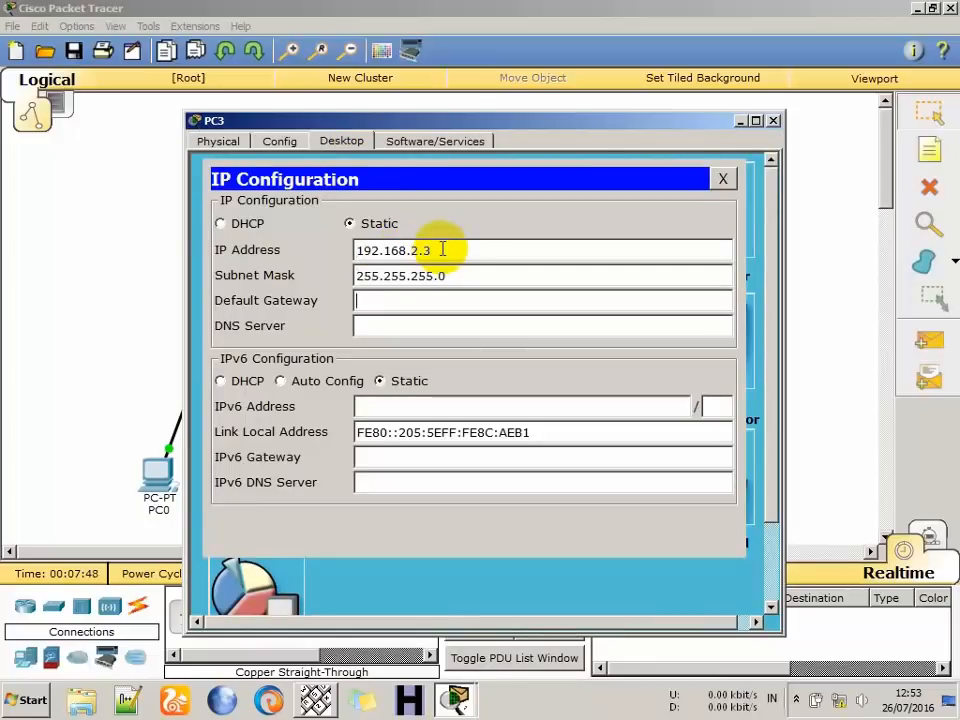
{"action": "type", "text": "192.168.2.1"}
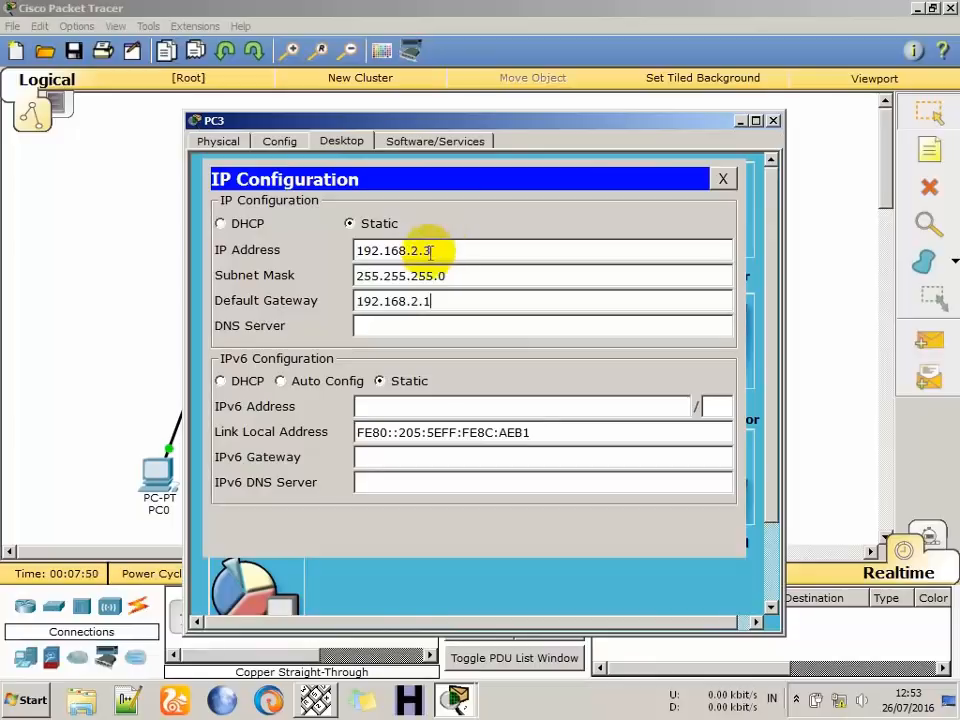
{"action": "left_click", "coordinate": [723, 179]}
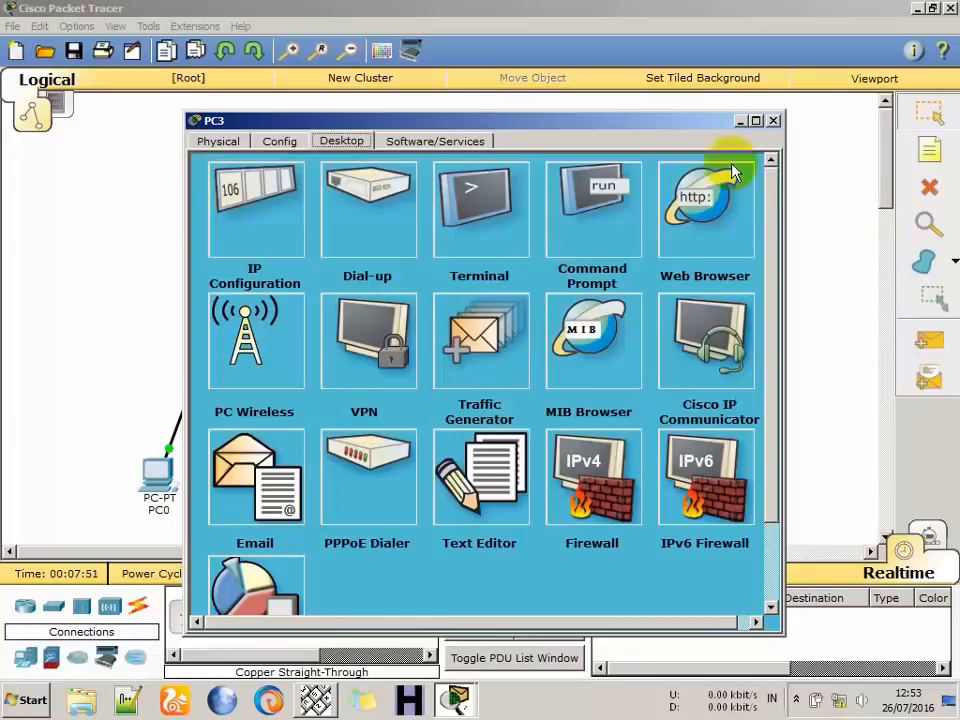
{"action": "left_click", "coordinate": [773, 120]}
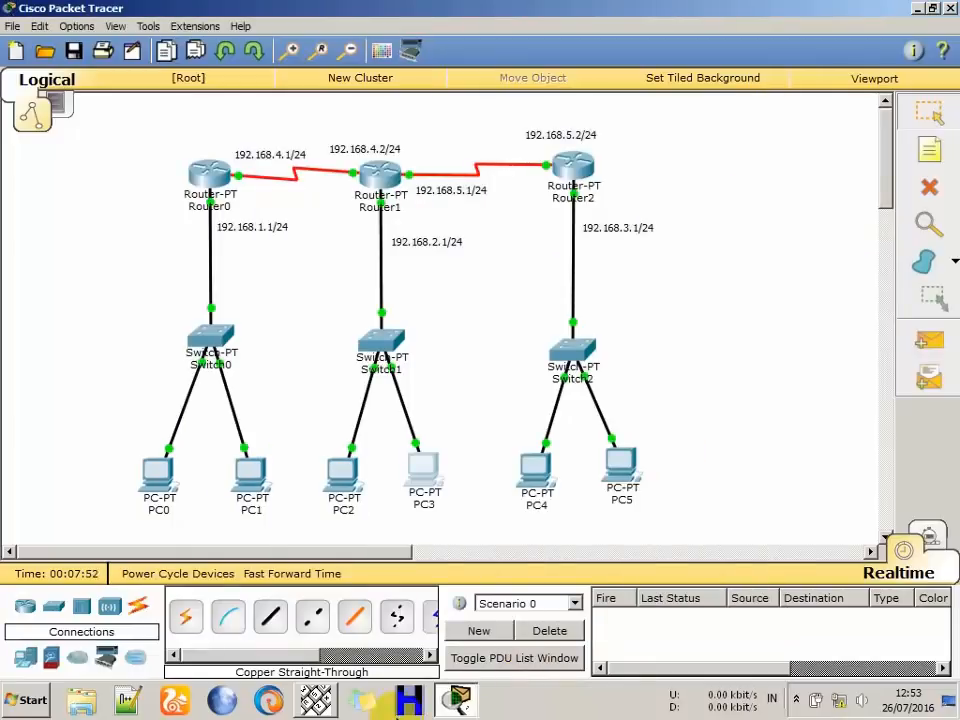
Open PC4's IP configuration and assign static IP address 192.168.3.2 with subnet mask 255.255.255.0.
{"action": "left_click", "coordinate": [538, 470]}
{"action": "left_click_drag", "start_coordinate": [369, 129], "coordinate": [395, 283]}
{"action": "left_click", "coordinate": [400, 278]}
{"action": "left_click", "coordinate": [356, 378]}
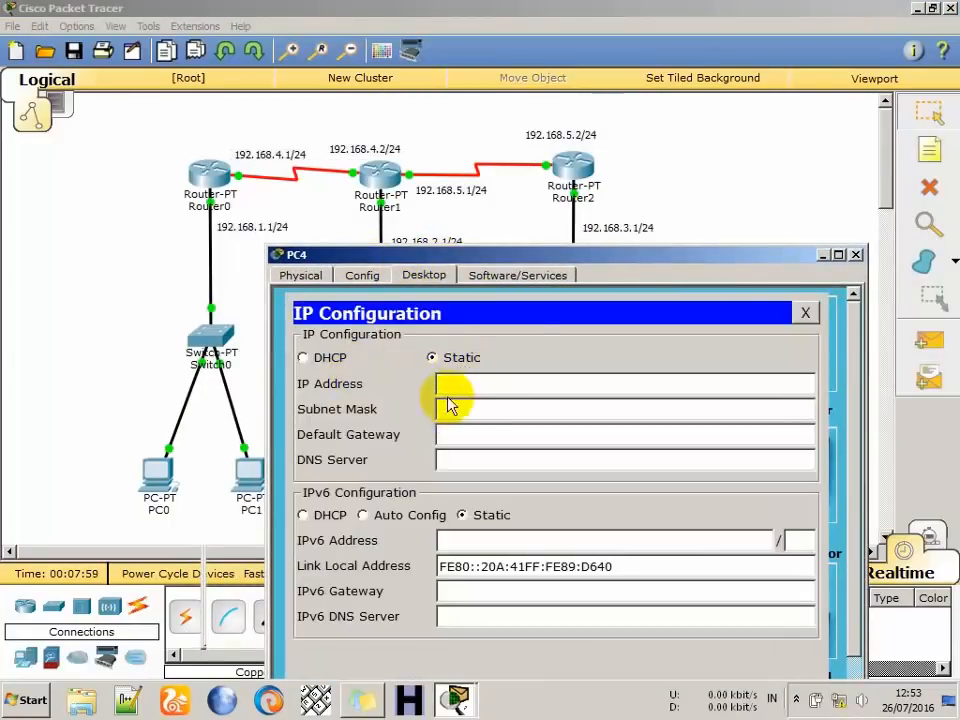
{"action": "left_click", "coordinate": [444, 385]}
{"action": "type", "text": "192"}
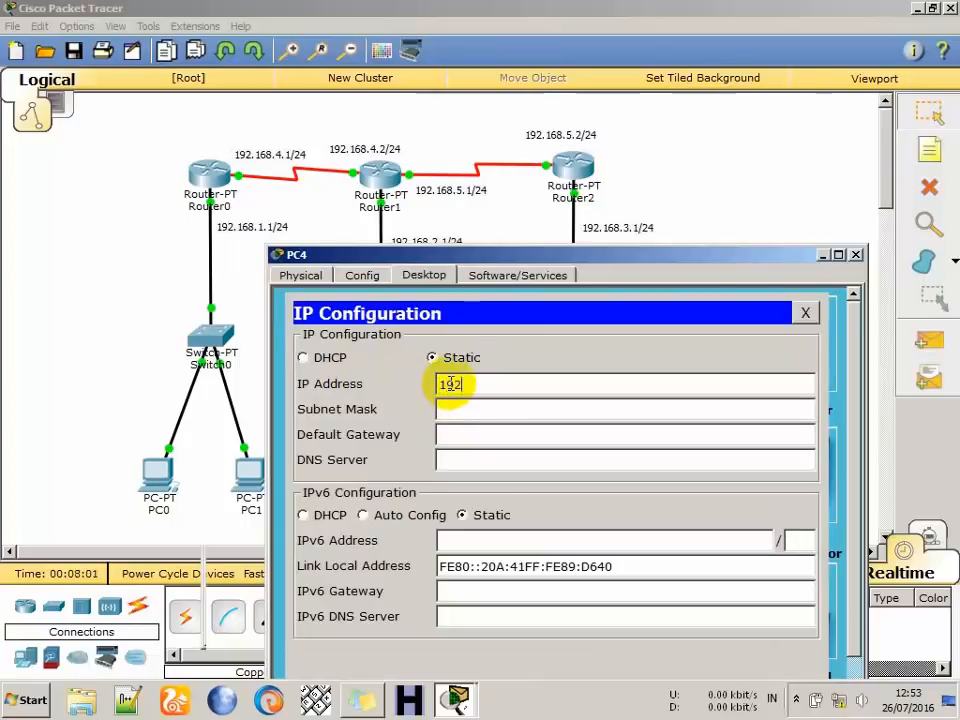
{"action": "type", "text": ".1"}
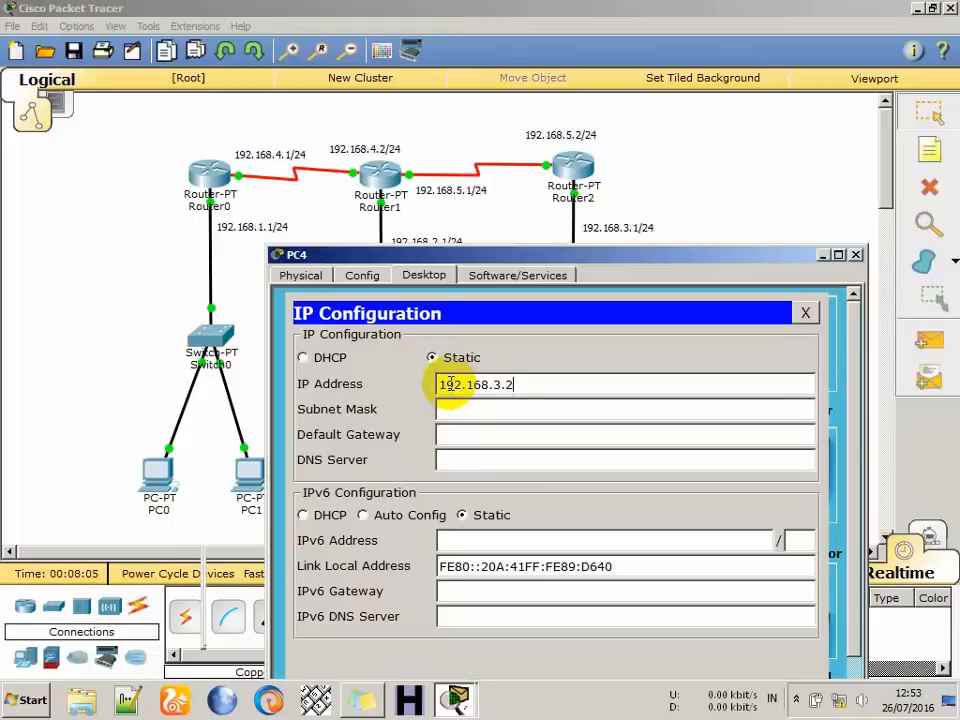
{"action": "type", "text": "68.3.2"}
{"action": "key", "text": "Tab"}
{"action": "key", "text": "Tab"}
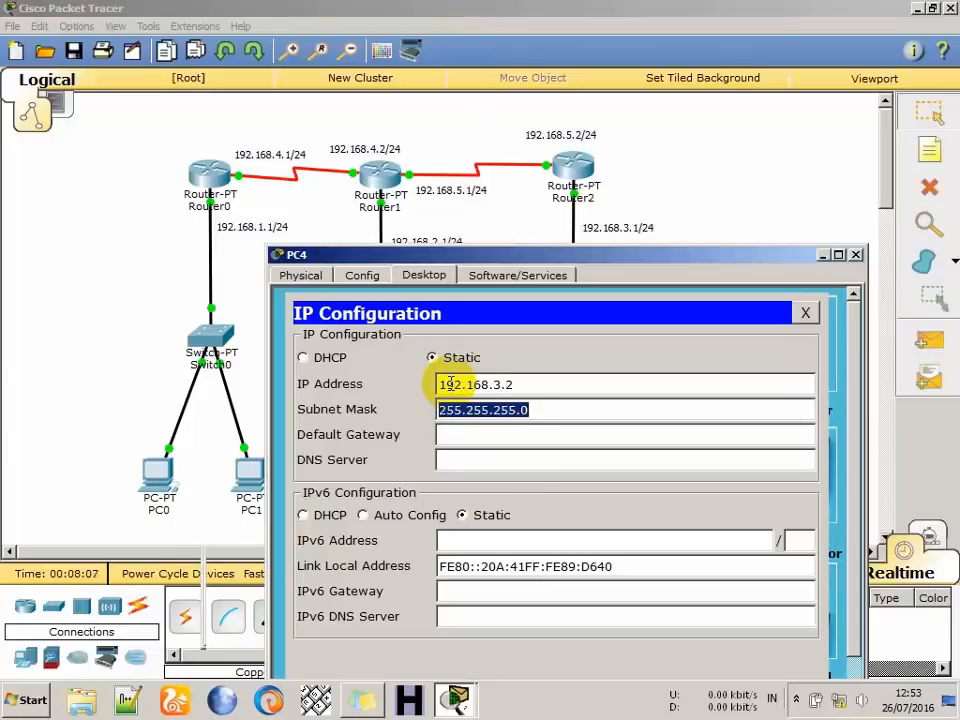
Copy PC4's IP address into its default gateway, adjust it to 192.168.3.1, and close the settings.
{"action": "left_click_drag", "start_coordinate": [546, 384], "coordinate": [300, 356]}
{"action": "key", "text": "ctrl+c"}
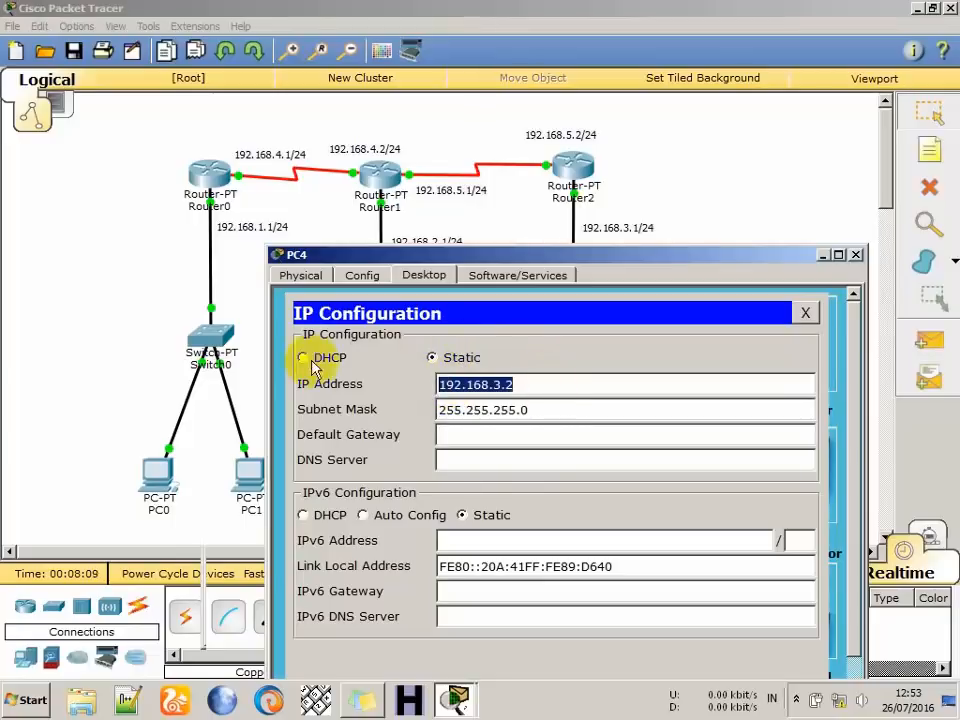
{"action": "left_click", "coordinate": [462, 432]}
{"action": "key", "text": "ctrl+v"}
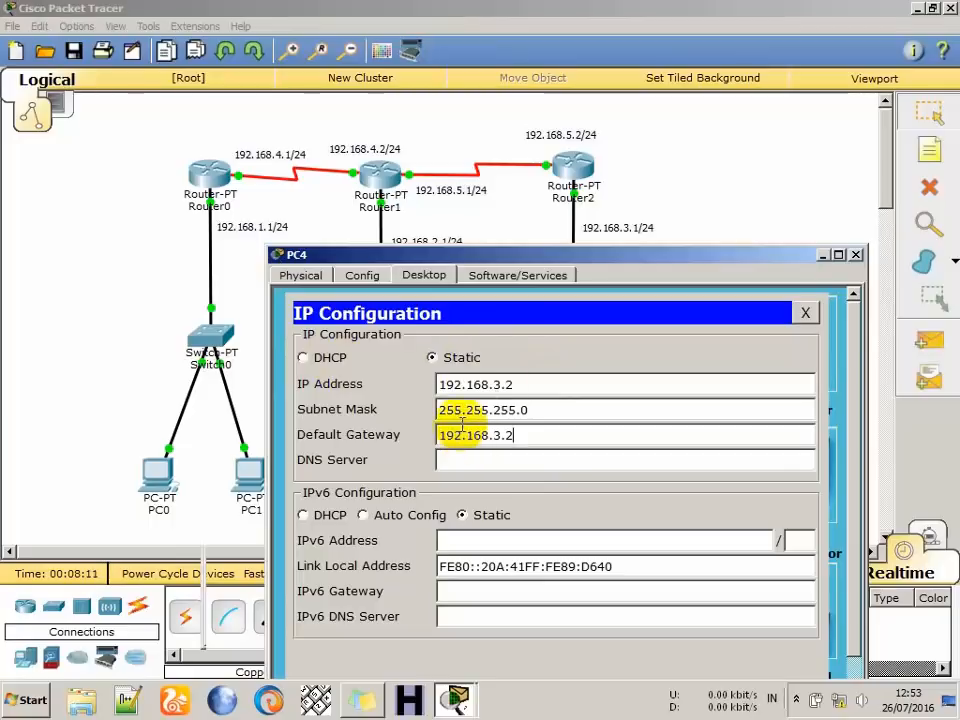
{"action": "key", "text": "BackSpace"}
{"action": "type", "text": "1"}
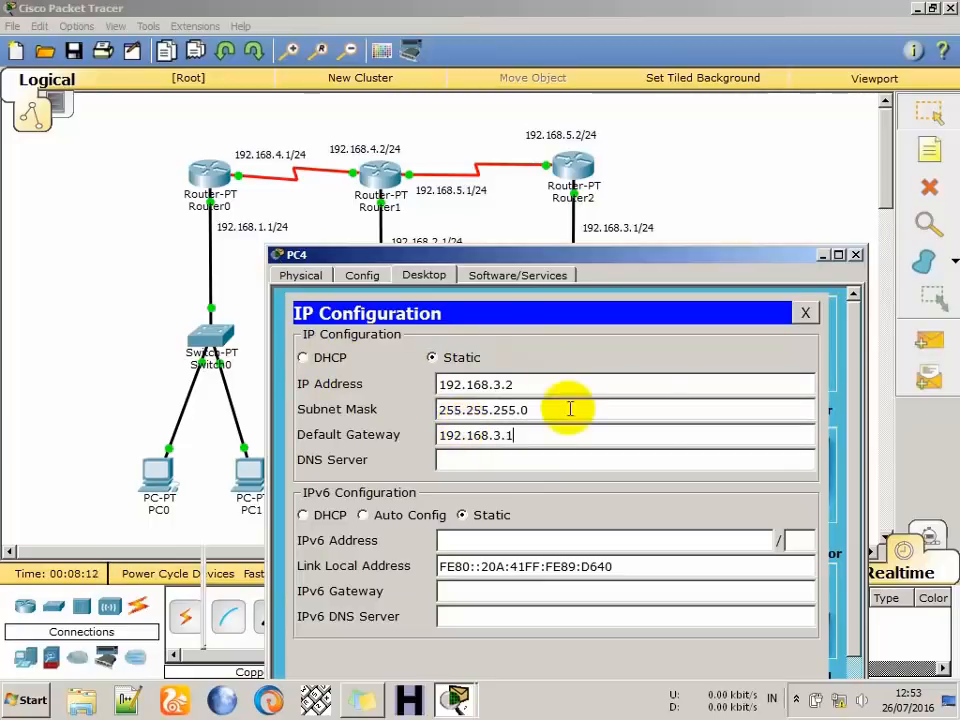
{"action": "left_click", "coordinate": [805, 313]}
{"action": "left_click", "coordinate": [857, 256]}
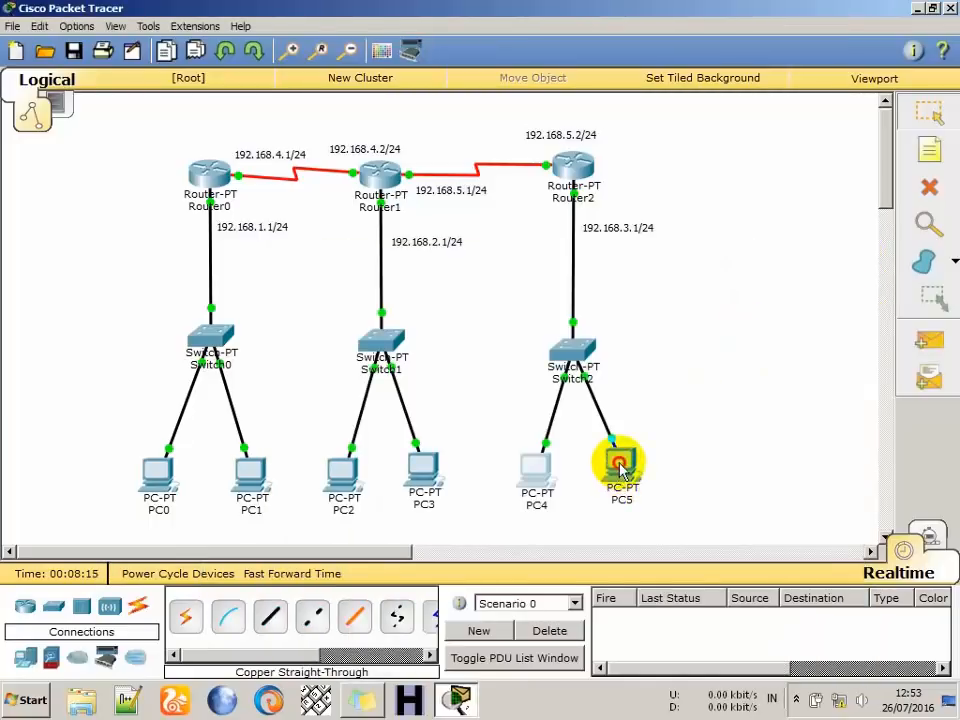
Configure PC5 with IP address 192.168.3.3, subnet mask 255.255.255.0 and default gateway 192.168.3.1, and close its settings.
{"action": "left_click", "coordinate": [619, 460]}
{"action": "left_click", "coordinate": [365, 145]}
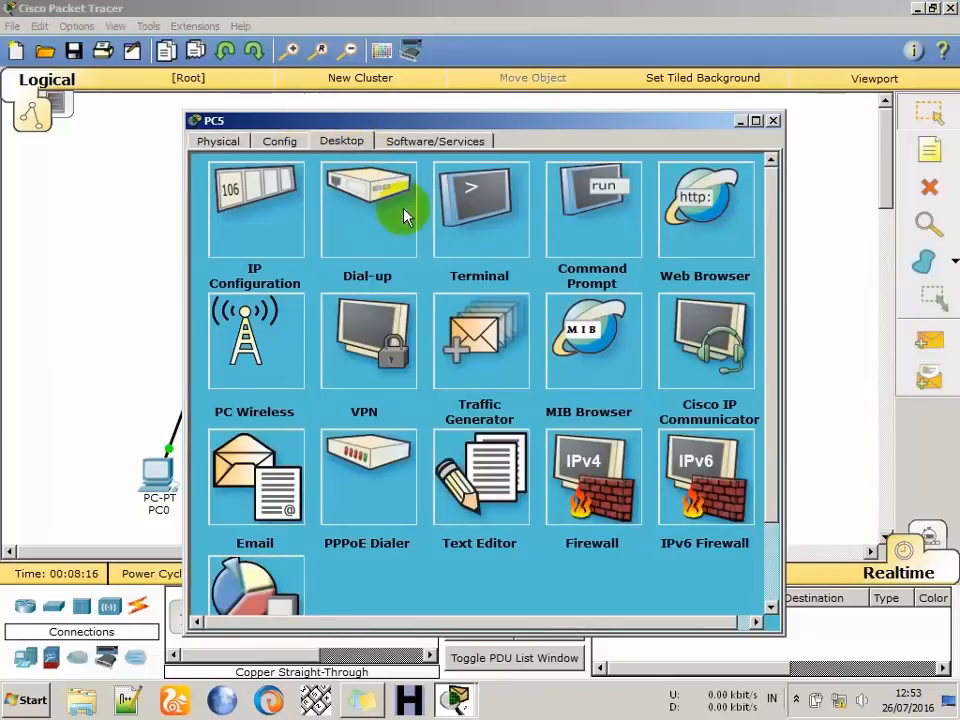
{"action": "left_click", "coordinate": [296, 233]}
{"action": "type", "text": "192.168.3.2"}
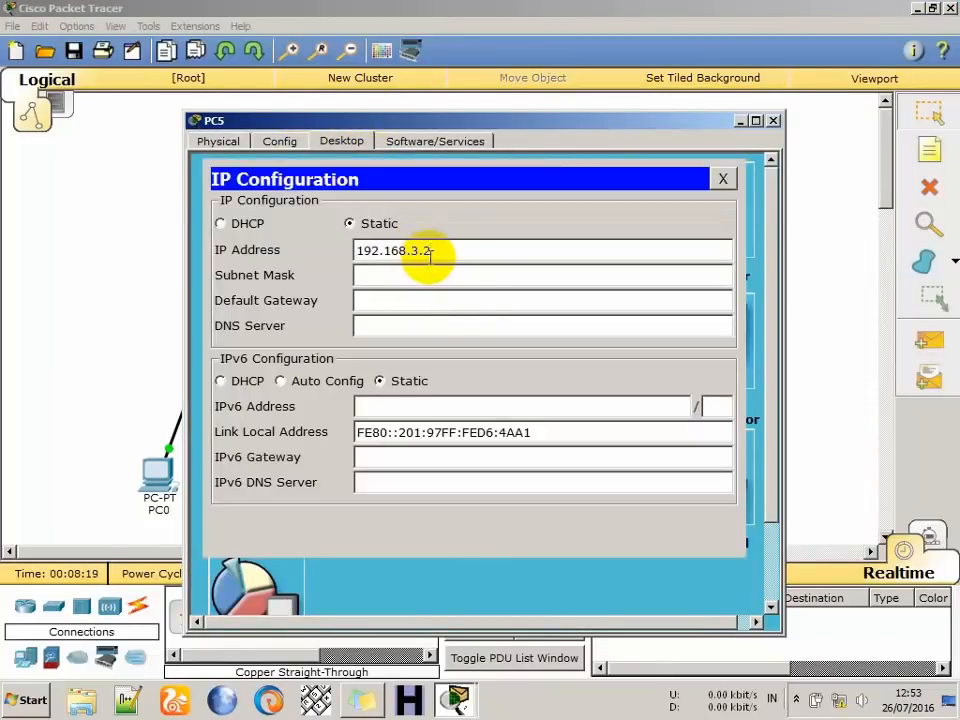
{"action": "key", "text": "Tab"}
{"action": "key", "text": "Tab"}
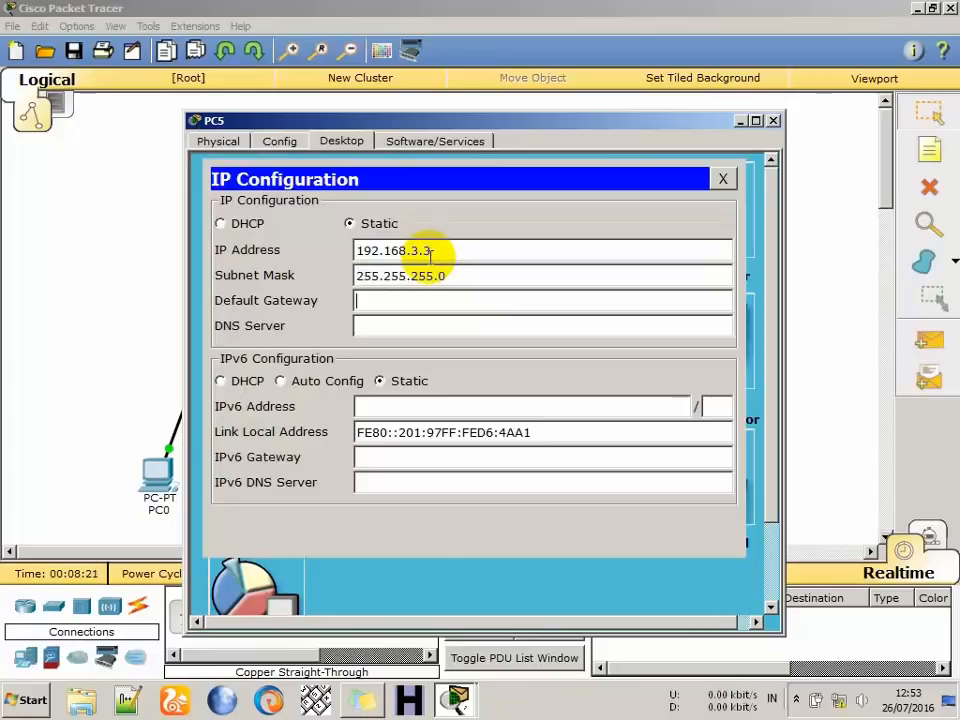
{"action": "type", "text": "192.168.3.2"}
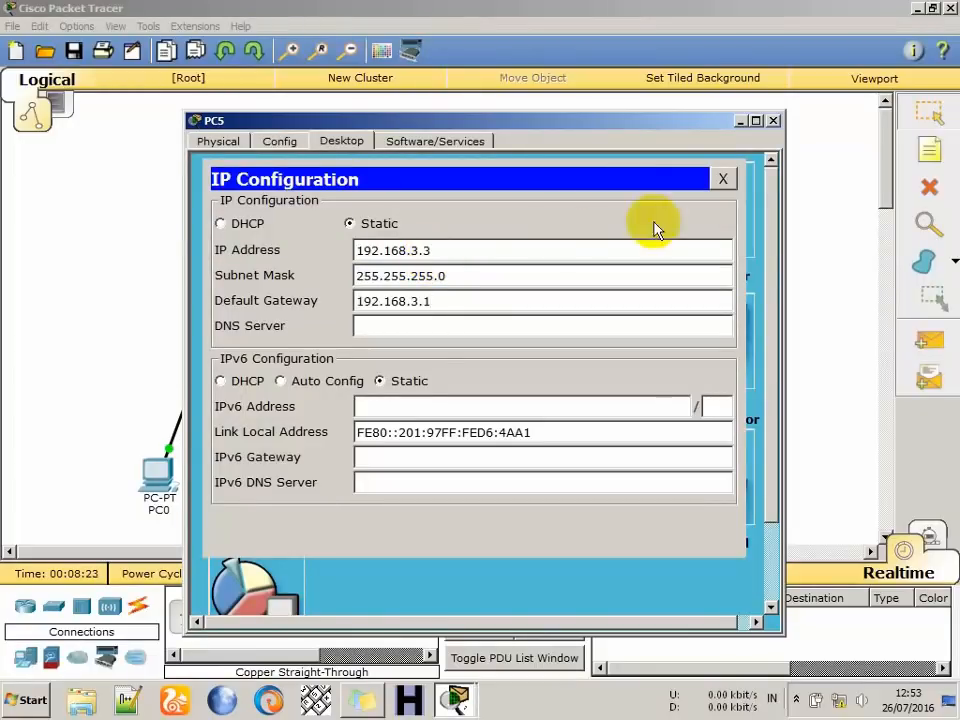
{"action": "left_click", "coordinate": [722, 180]}
{"action": "left_click", "coordinate": [773, 121]}
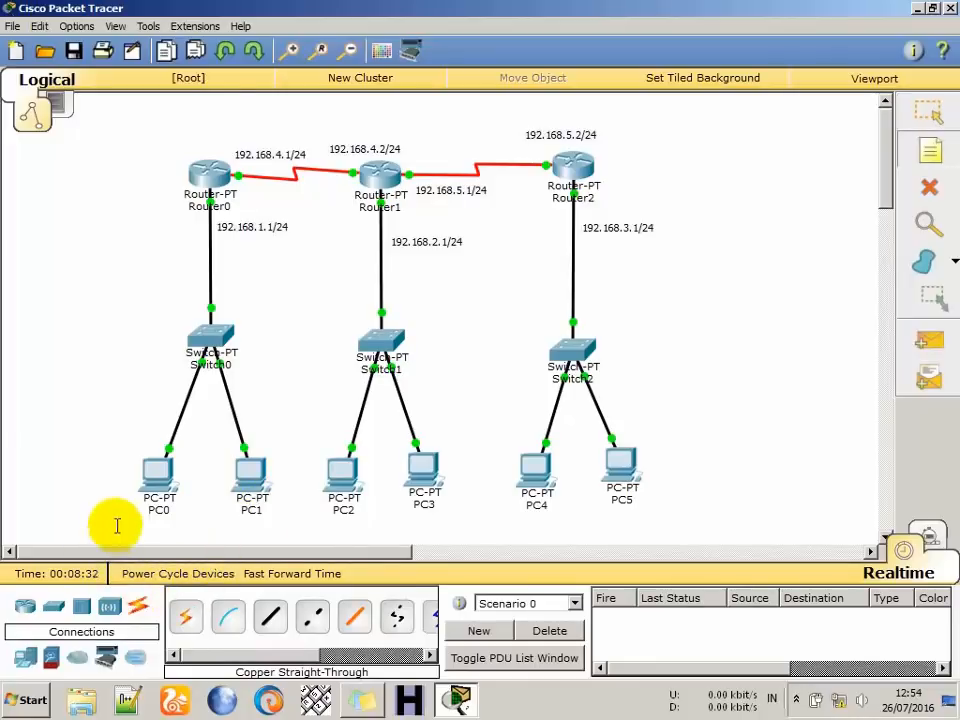
Add the note 192.168.1.2/24 beside PC0 and the note 192.168.1.3/24 below PC1.
{"action": "left_click", "coordinate": [75, 440]}
{"action": "type", "text": "19"}
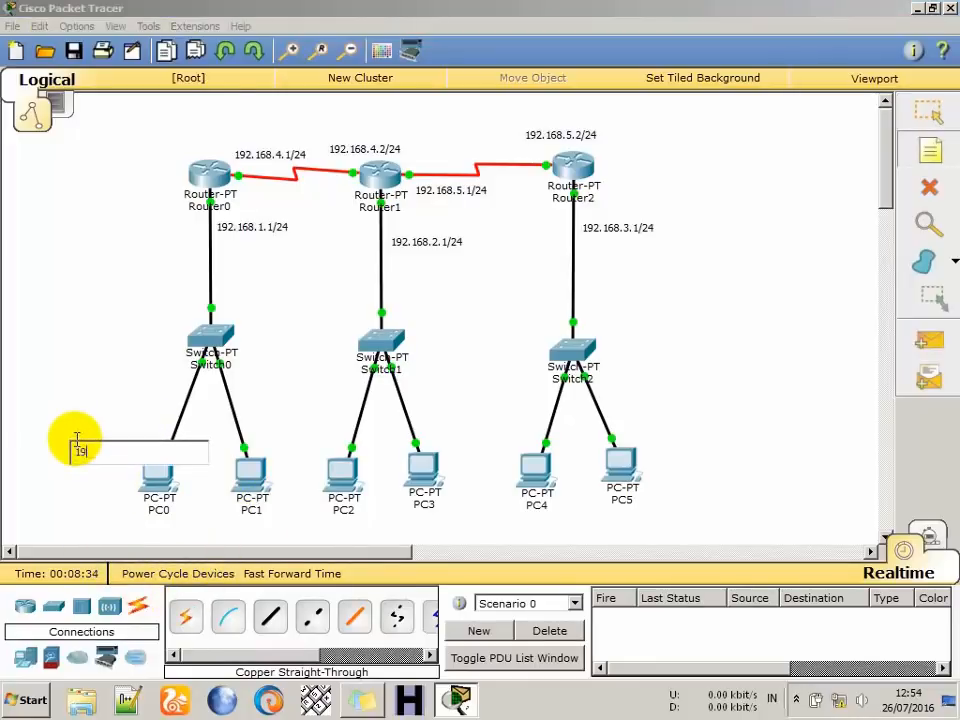
{"action": "type", "text": "2.168."}
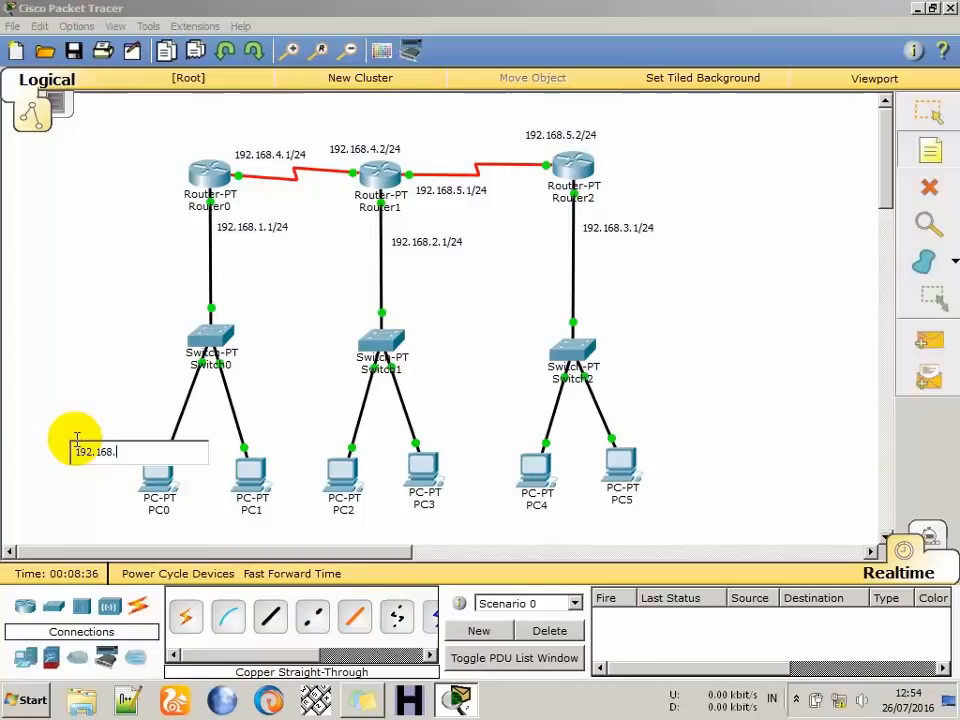
{"action": "type", "text": "1.2/"}
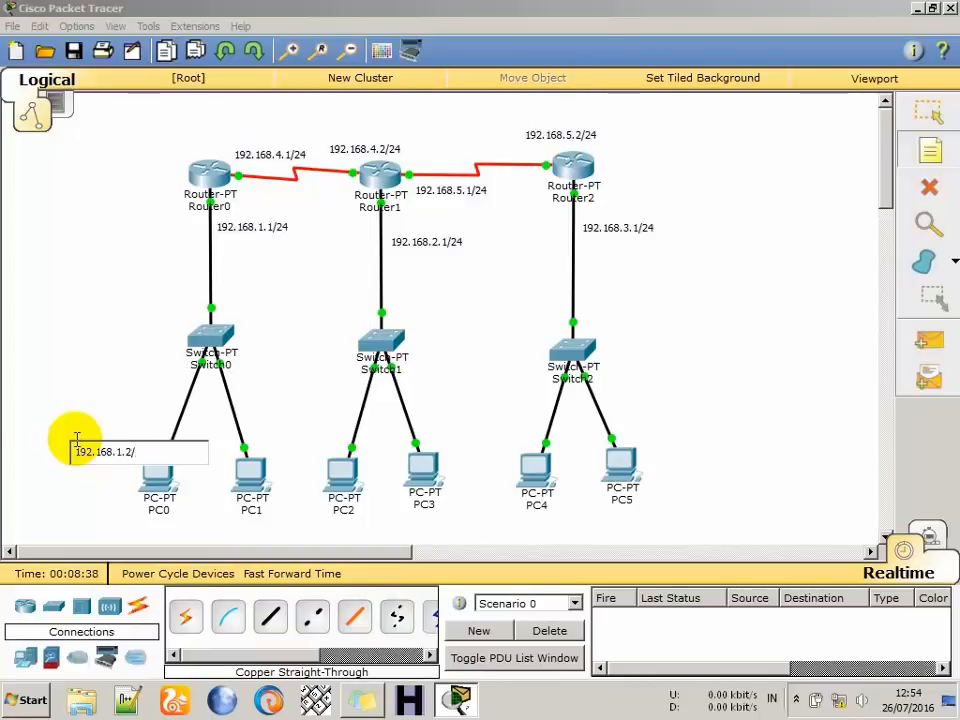
{"action": "type", "text": "24"}
{"action": "left_click", "coordinate": [221, 529]}
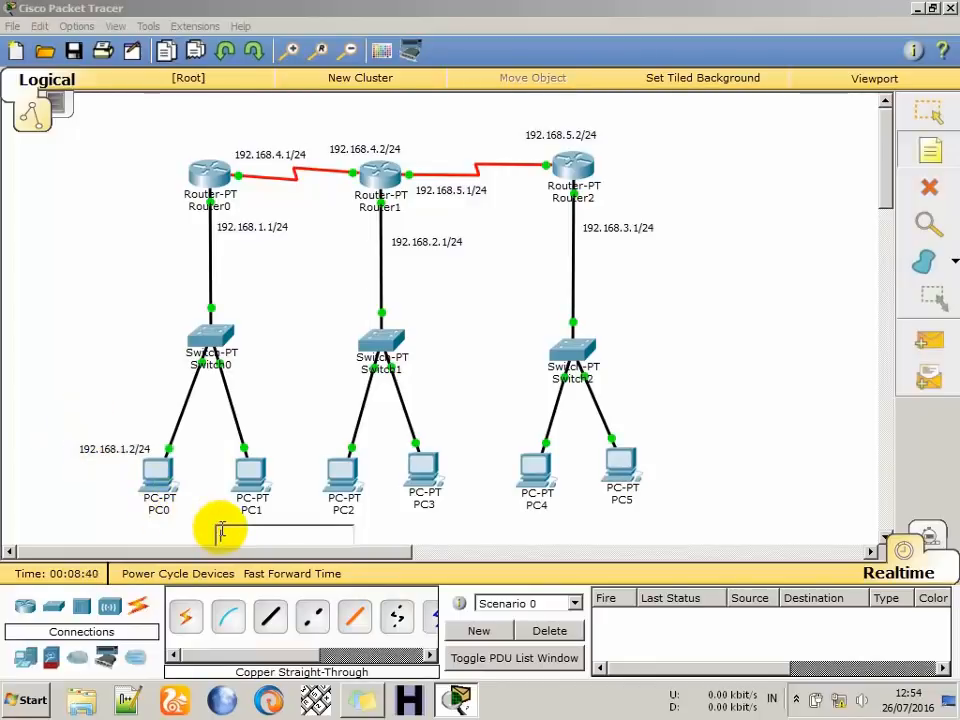
{"action": "type", "text": "192.1"}
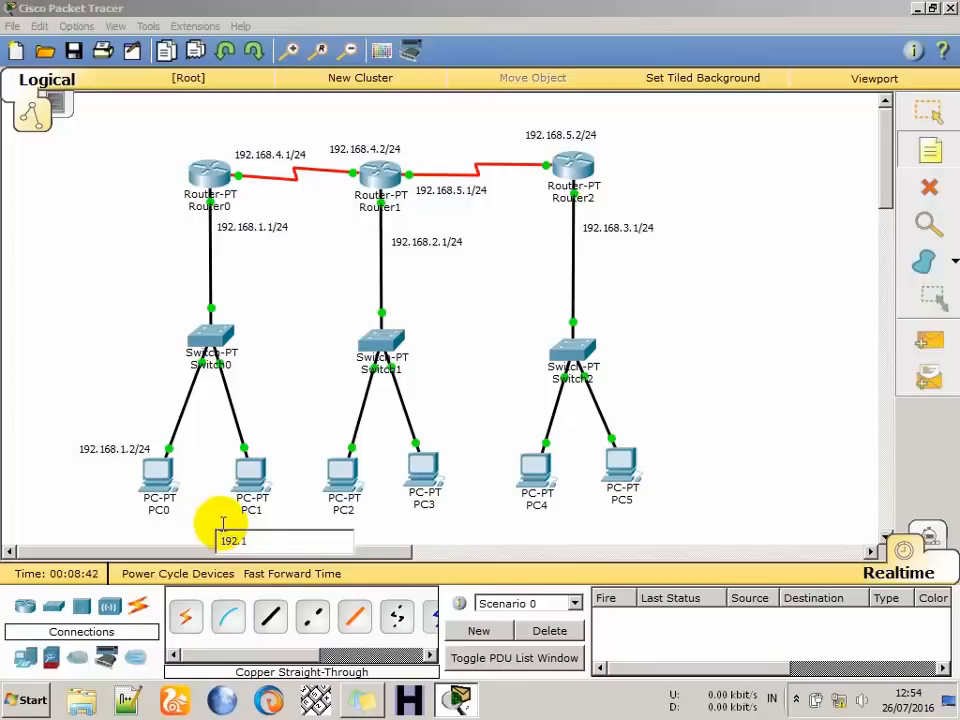
{"action": "type", "text": "68.1.3/24"}
Add the note 192.168.2.2/24 above PC2 and the note 192.168.2.3/24 below PC3.
{"action": "left_click", "coordinate": [277, 440]}
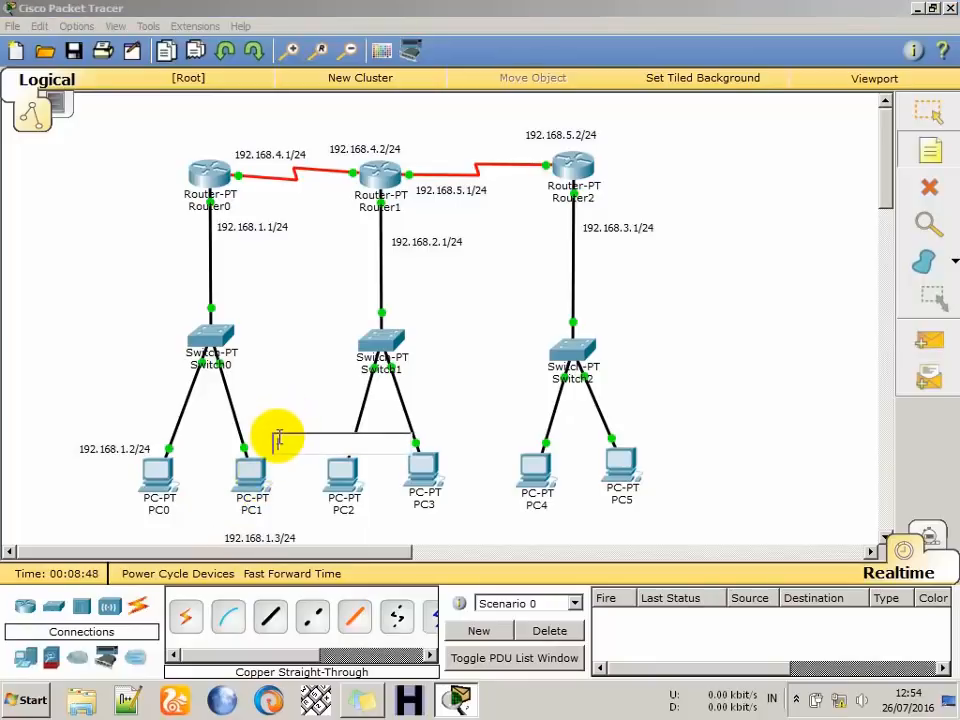
{"action": "type", "text": "192.168"}
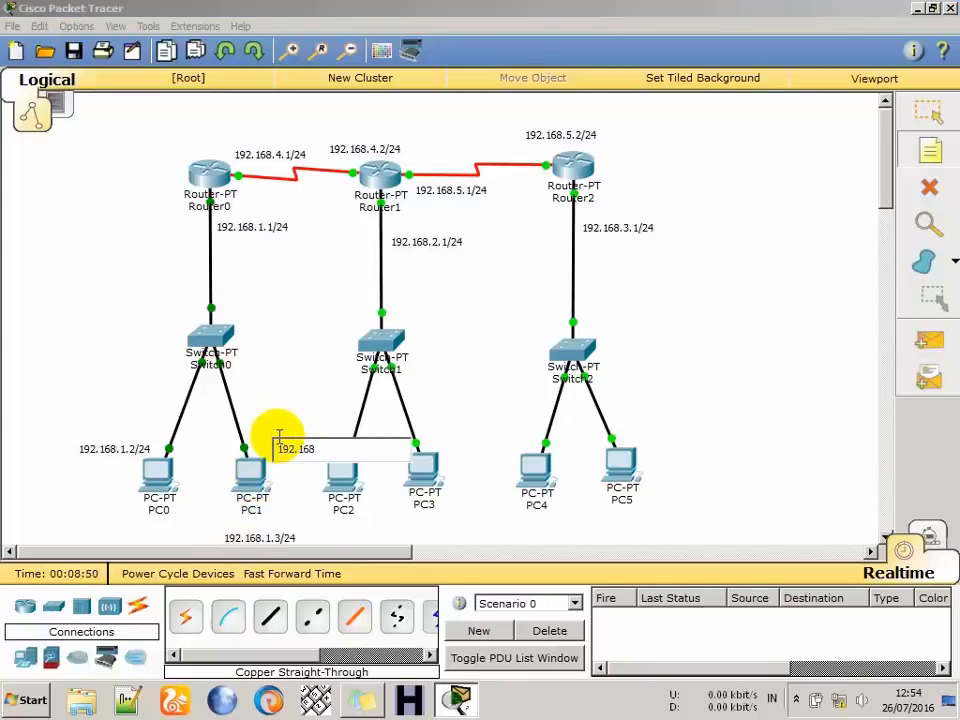
{"action": "type", "text": ".2.2"}
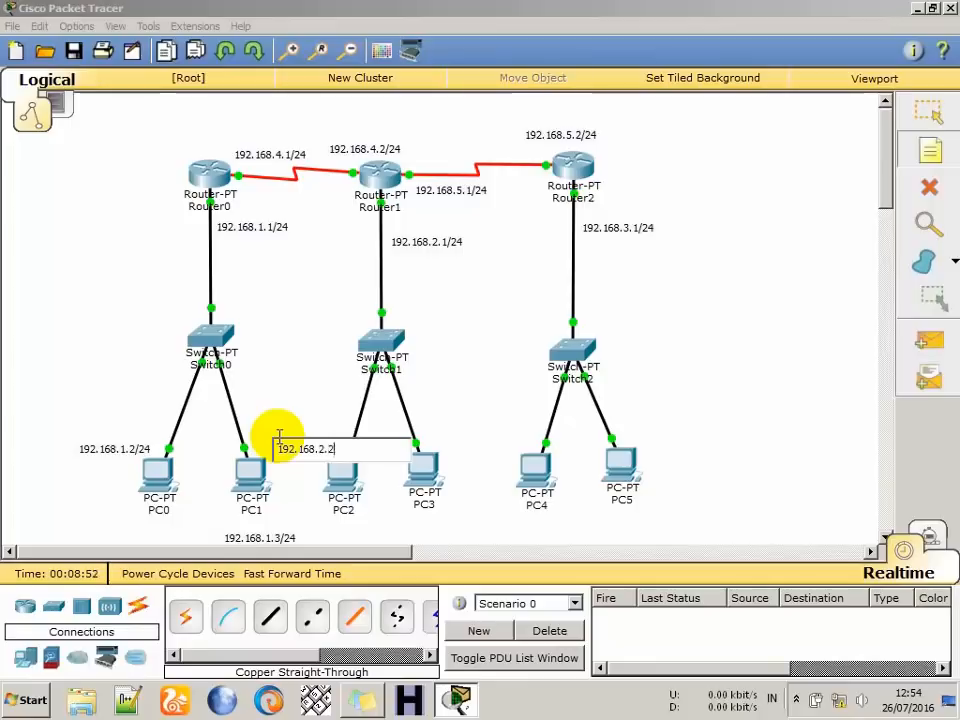
{"action": "type", "text": "/24"}
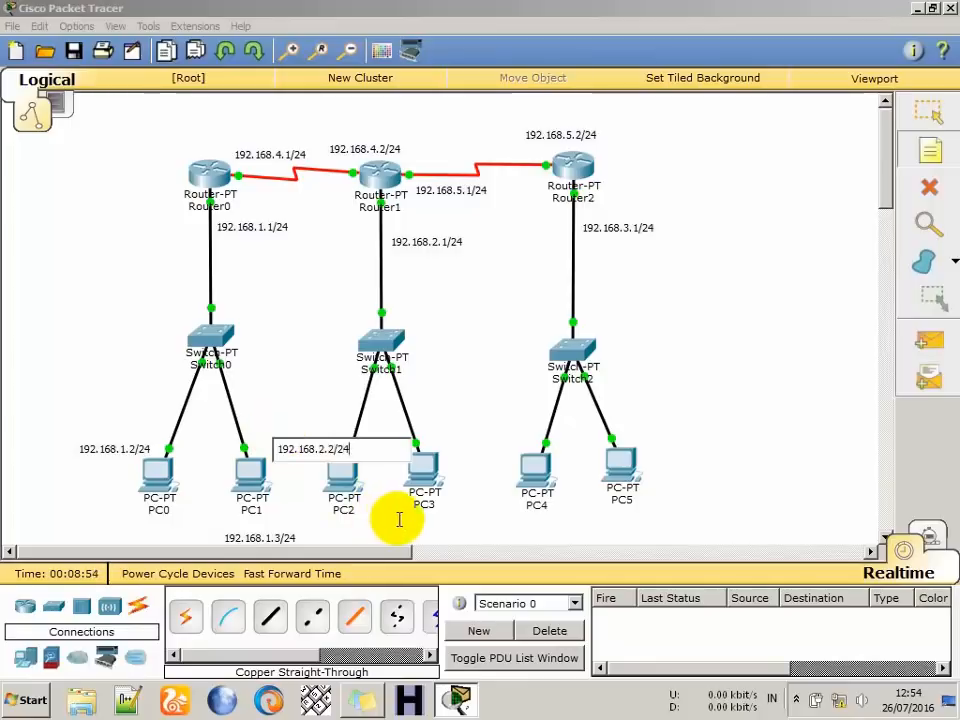
{"action": "left_click", "coordinate": [396, 515]}
{"action": "type", "text": "192.168.2.3/24"}
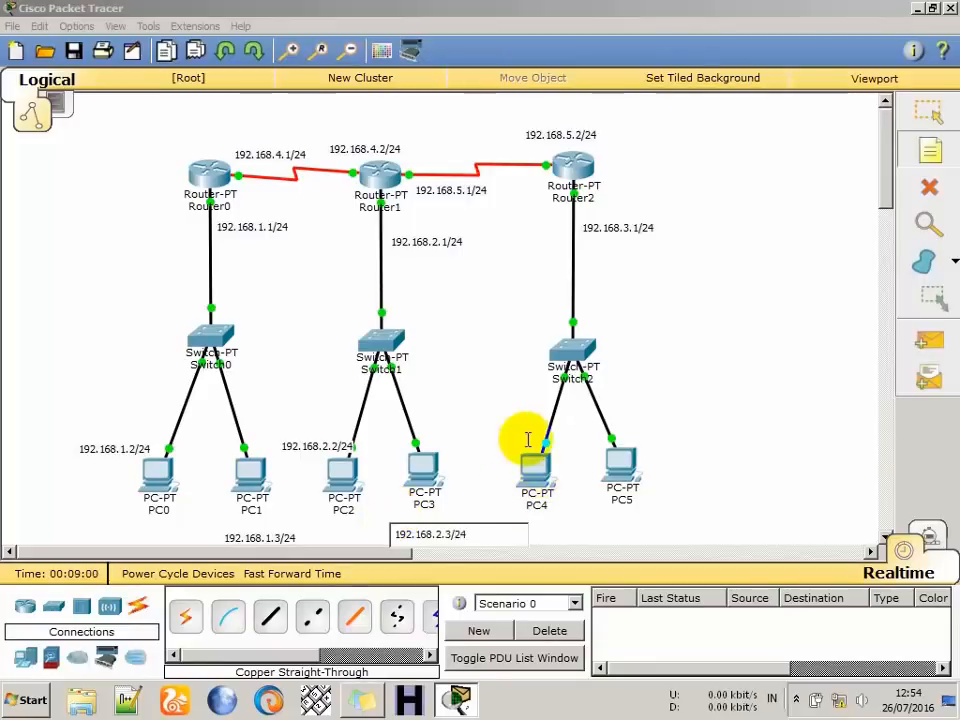
Add the note 192.168.3.2/24 above PC4 and the note 192.168.3.3/24 below PC5.
{"action": "left_click", "coordinate": [485, 410]}
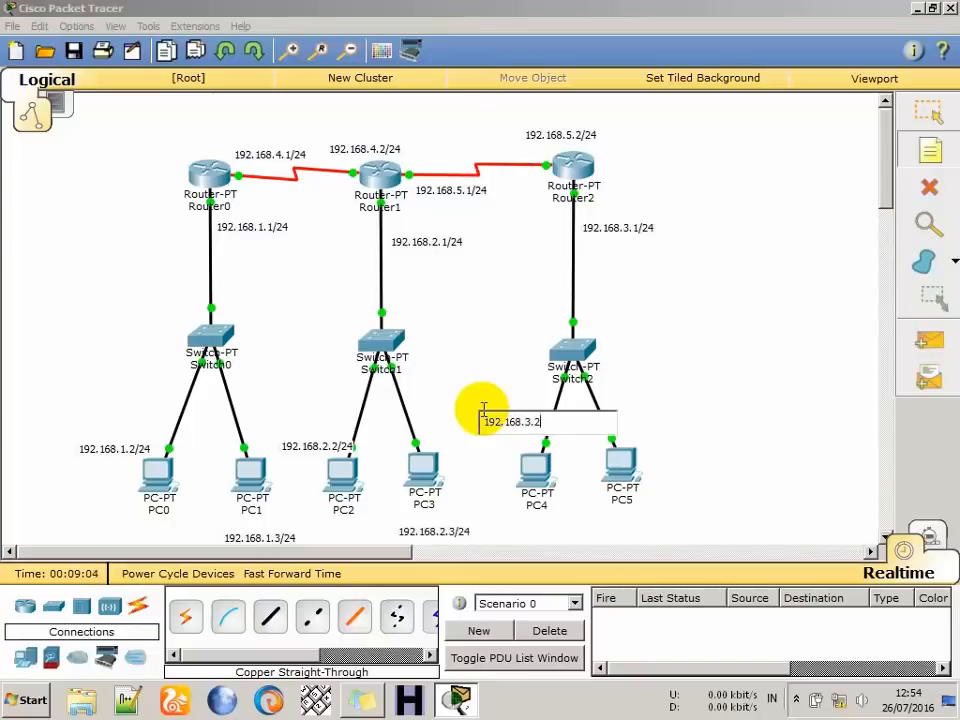
{"action": "type", "text": "192.168.3.2/24"}
{"action": "left_click", "coordinate": [612, 499]}
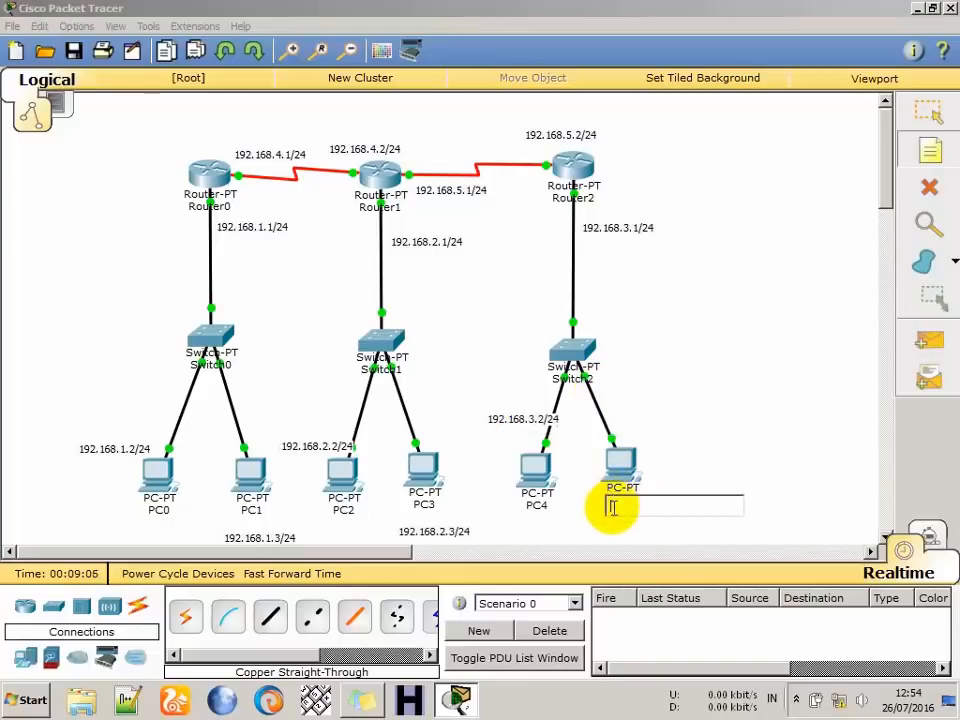
{"action": "type", "text": "192.168.3.3"}
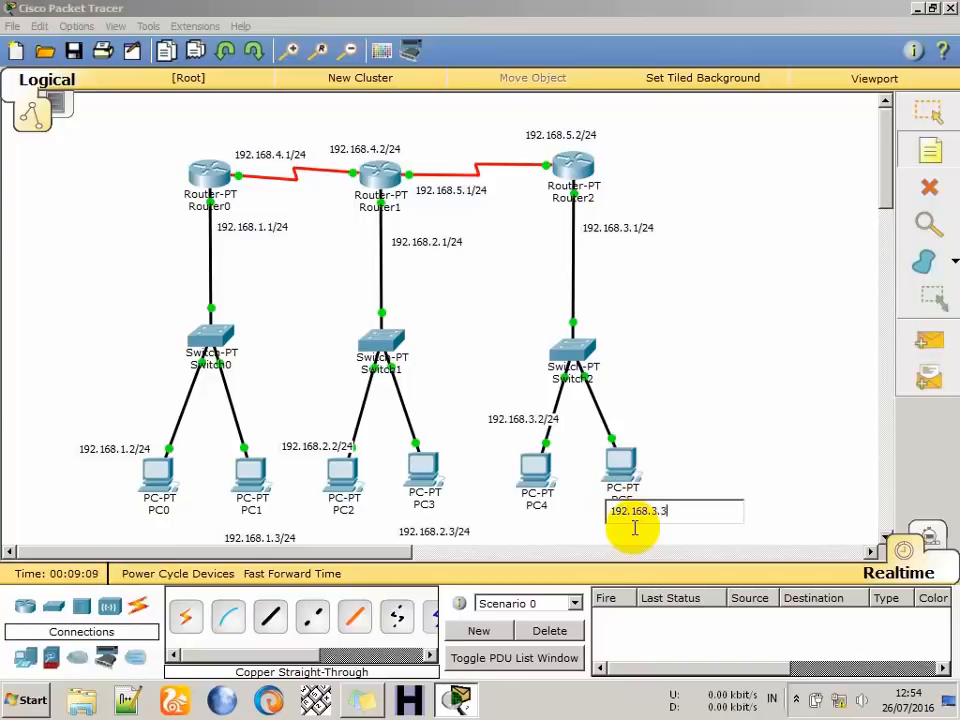
{"action": "type", "text": "/24"}
{"action": "left_click", "coordinate": [722, 455]}
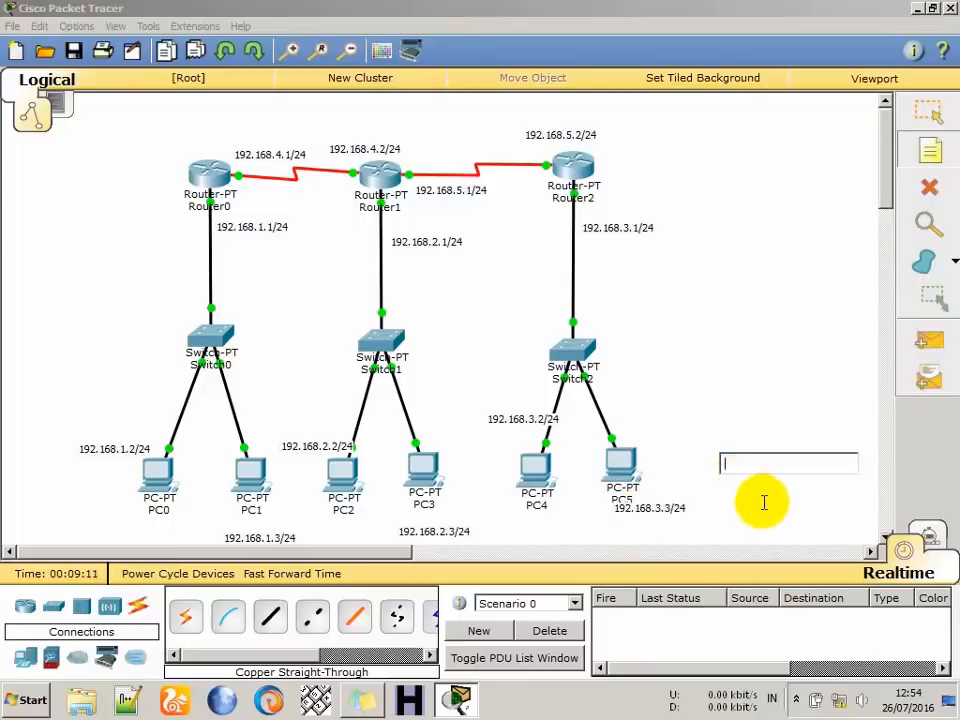
Move the address notes of PC1 and PC3 slightly up and PC5's note down, clear of its device name.
{"action": "left_click", "coordinate": [913, 122]}
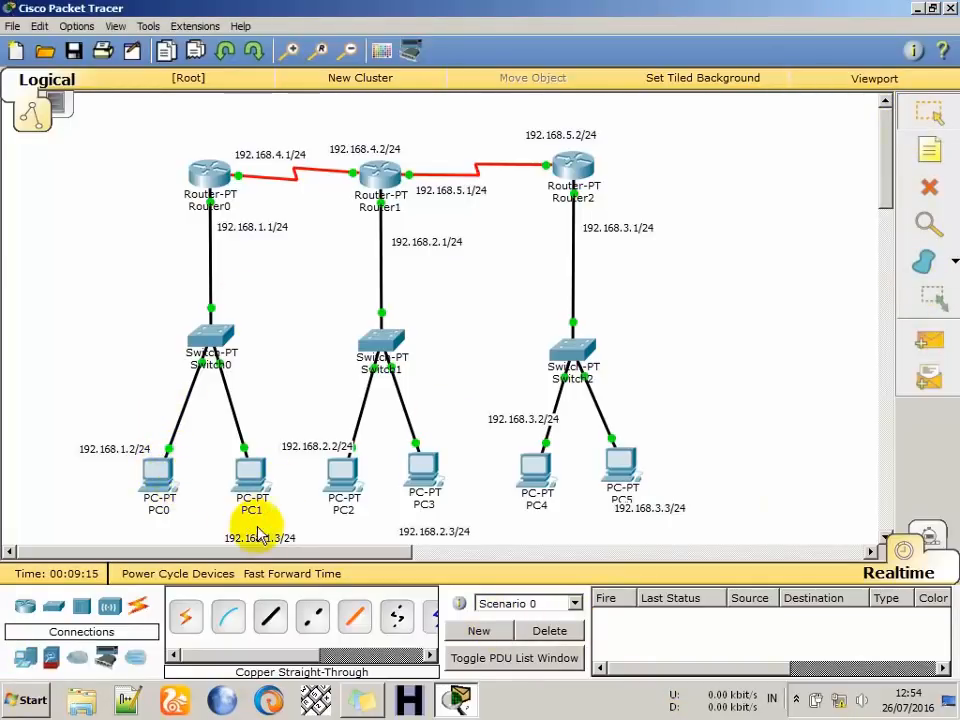
{"action": "left_click_drag", "start_coordinate": [266, 543], "coordinate": [266, 530]}
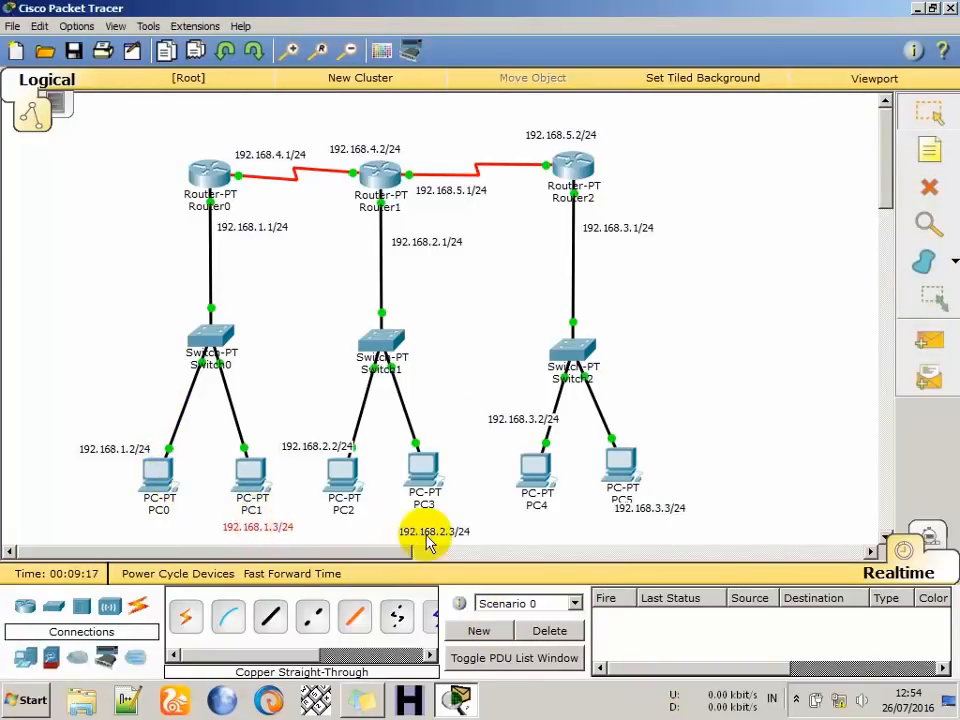
{"action": "left_click_drag", "start_coordinate": [430, 537], "coordinate": [431, 523]}
{"action": "left_click", "coordinate": [652, 521]}
{"action": "left_click_drag", "start_coordinate": [652, 521], "coordinate": [654, 533]}
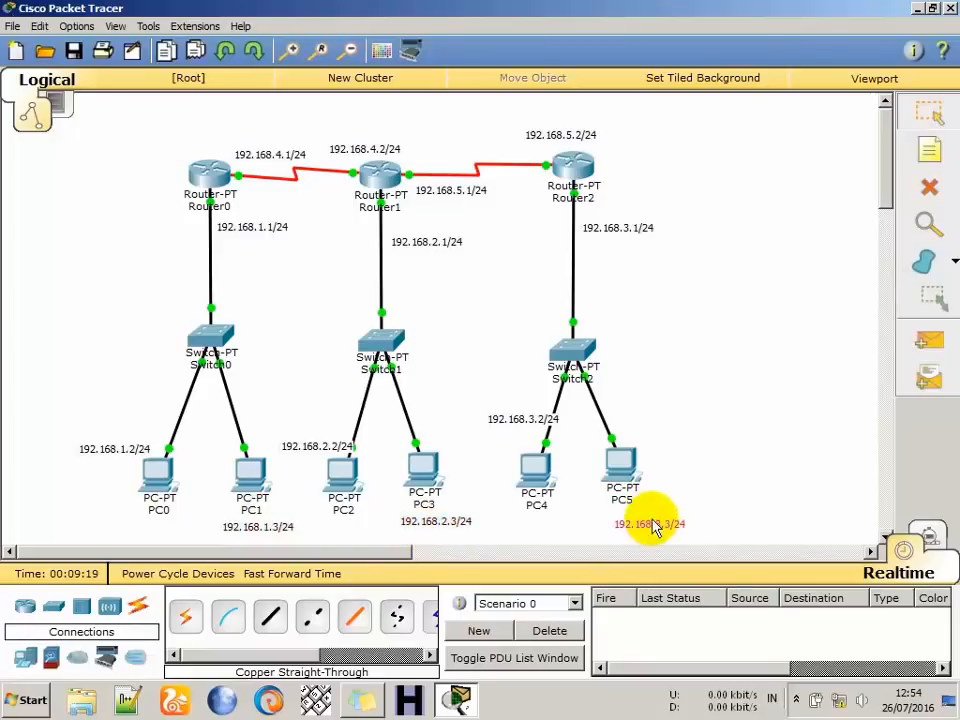
Ping gateway 192.168.1.1 from PC0's command prompt to test the connection, and close the PC0 window.
{"action": "left_click", "coordinate": [162, 478]}
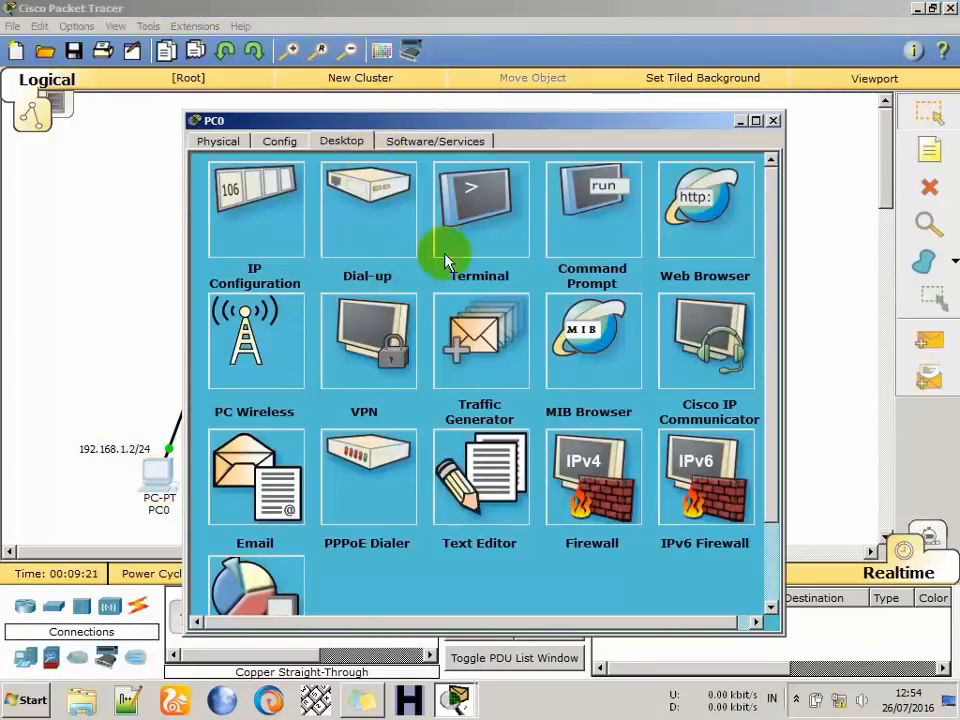
{"action": "left_click", "coordinate": [563, 204]}
{"action": "mouse_move", "coordinate": [594, 124]}
{"action": "left_mouse_down"}
{"action": "mouse_move", "coordinate": [648, 293]}
{"action": "mouse_move", "coordinate": [660, 440]}
{"action": "mouse_move", "coordinate": [692, 398]}
{"action": "mouse_move", "coordinate": [740, 368]}
{"action": "left_mouse_up"}
{"action": "left_click", "coordinate": [452, 544]}
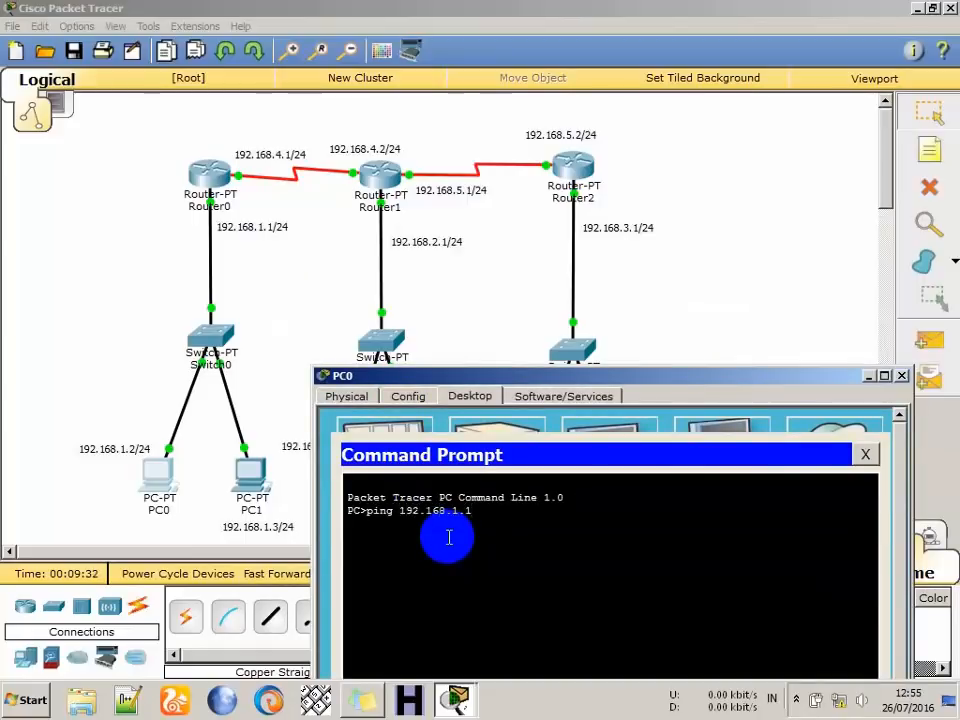
{"action": "key", "text": "Return"}
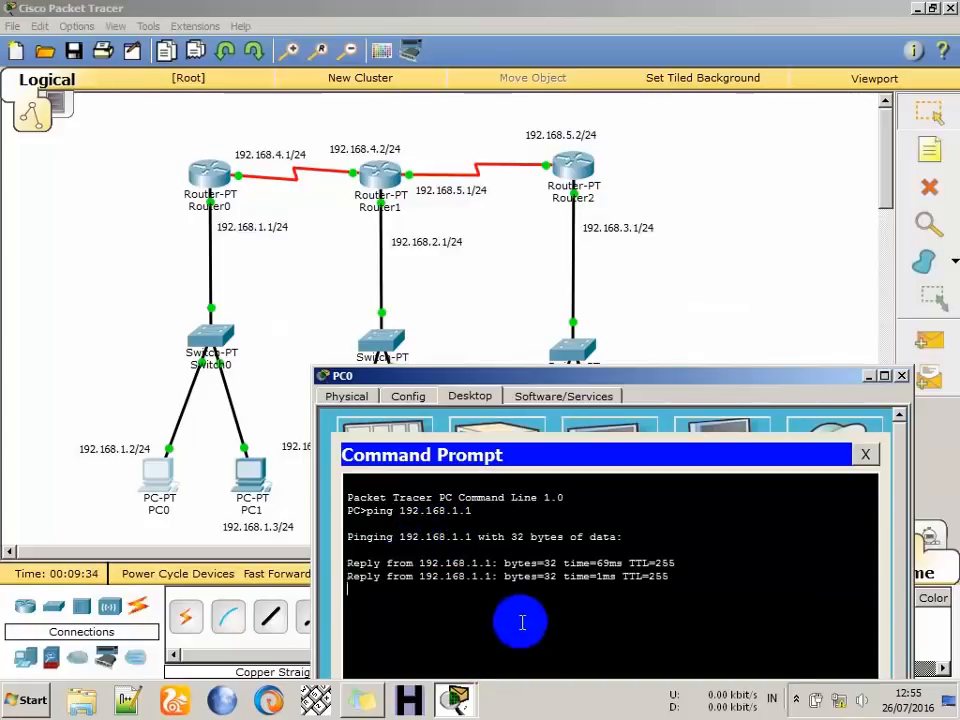
{"action": "key", "text": "ctrl+c"}
{"action": "left_click", "coordinate": [903, 377]}
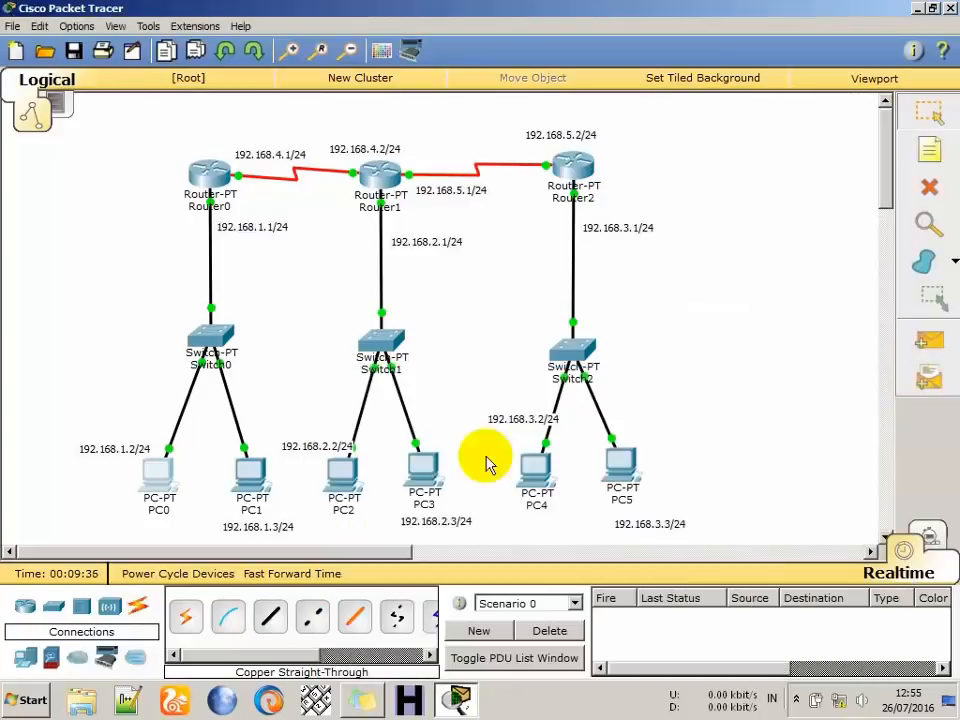
Ping gateway 192.168.2.1 from PC3's command prompt, check the replies, and close the PC3 window.
{"action": "left_click", "coordinate": [418, 475]}
{"action": "left_click", "coordinate": [632, 208]}
{"action": "left_click_drag", "start_coordinate": [600, 121], "coordinate": [744, 434]}
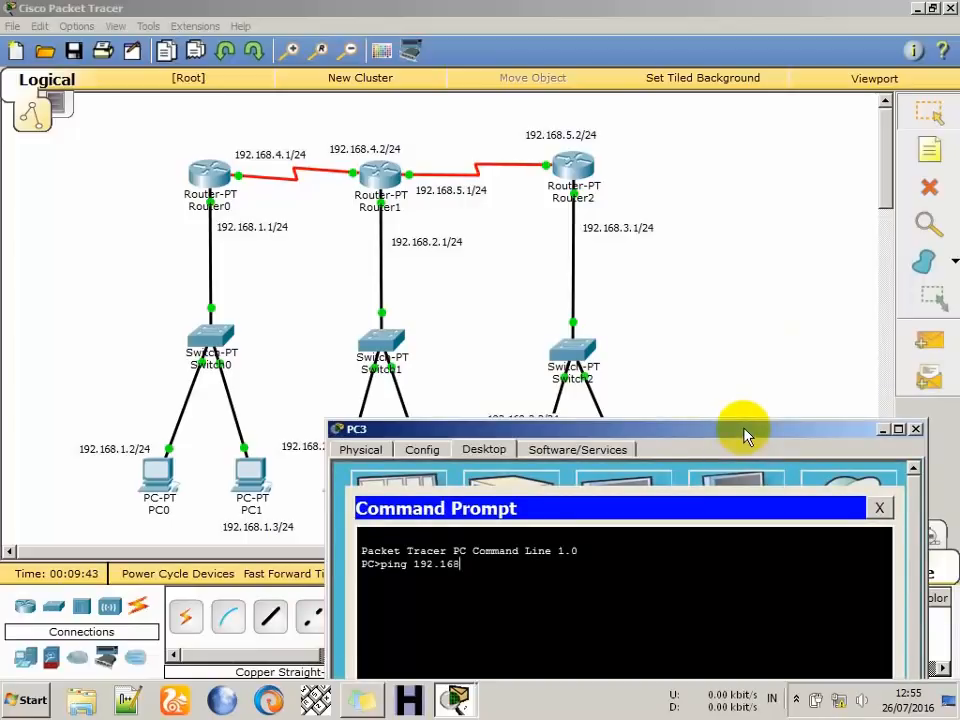
{"action": "type", "text": "ping 192.168.2.1"}
{"action": "key", "text": "Return"}
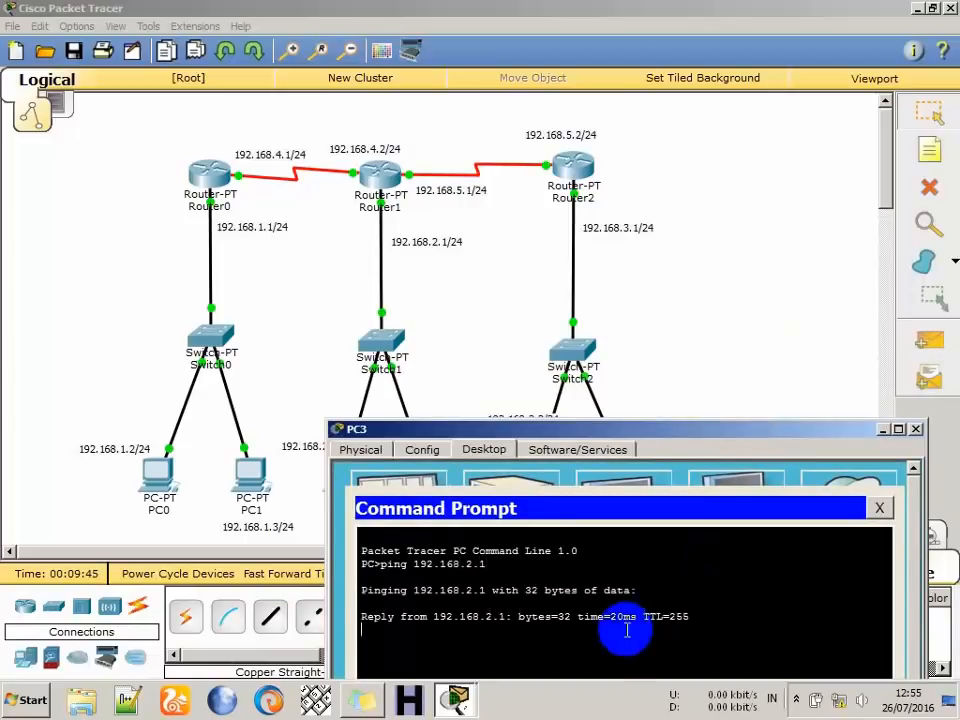
{"action": "left_click_drag", "start_coordinate": [621, 628], "coordinate": [420, 612]}
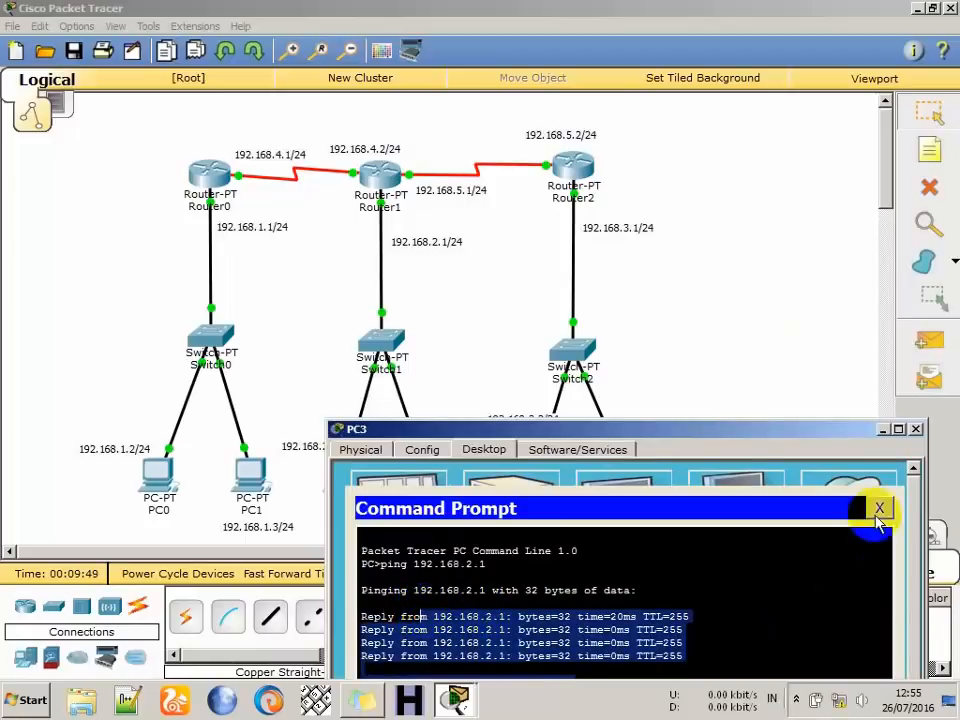
{"action": "left_click", "coordinate": [916, 430]}
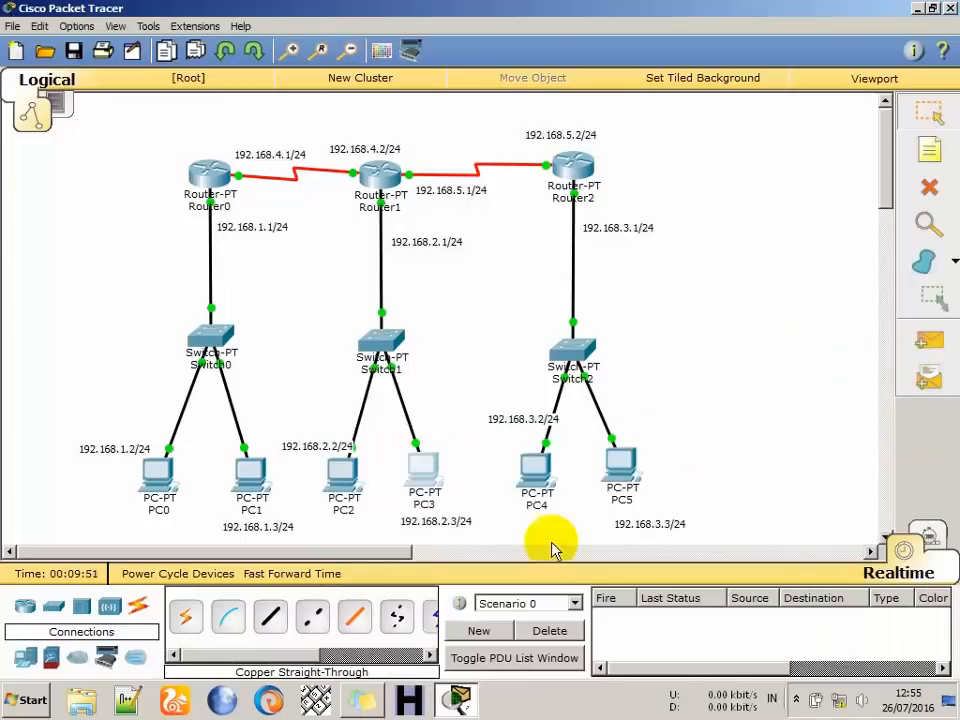
Ping gateway 192.168.3.1 from PC5's command prompt, check the replies, and close the PC5 window.
{"action": "left_click", "coordinate": [630, 480]}
{"action": "left_click", "coordinate": [576, 208]}
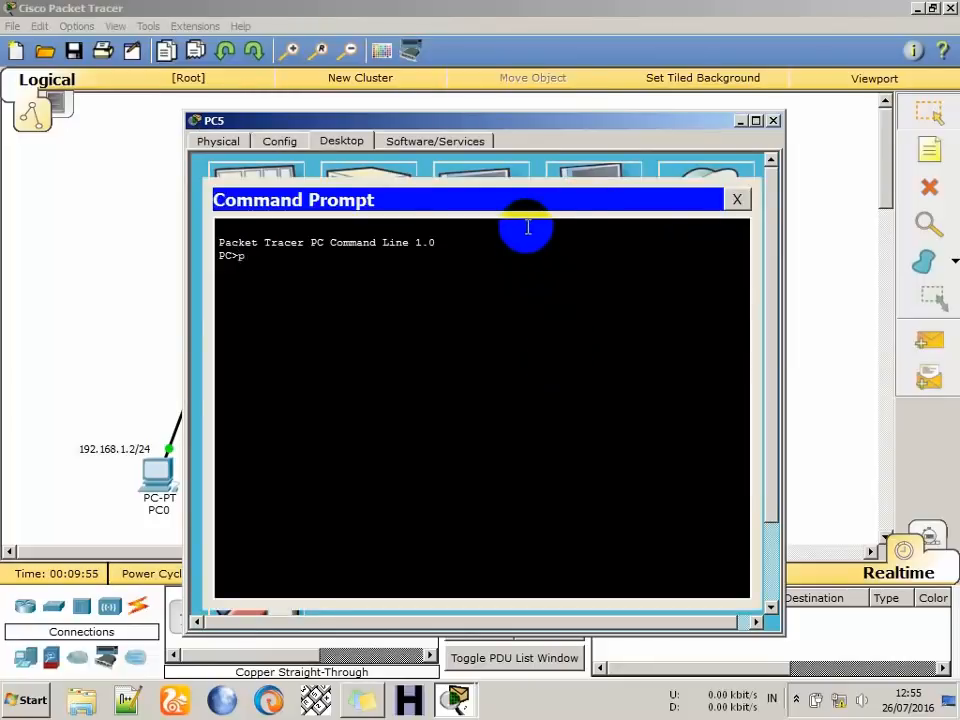
{"action": "type", "text": "ping 192.168.3.1"}
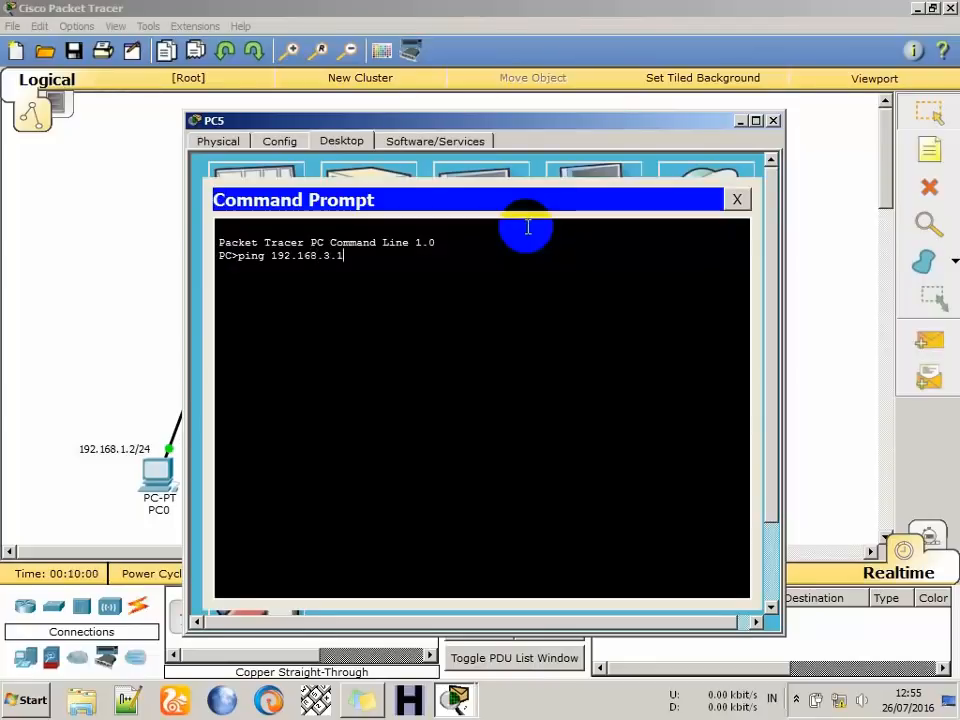
{"action": "key", "text": "Return"}
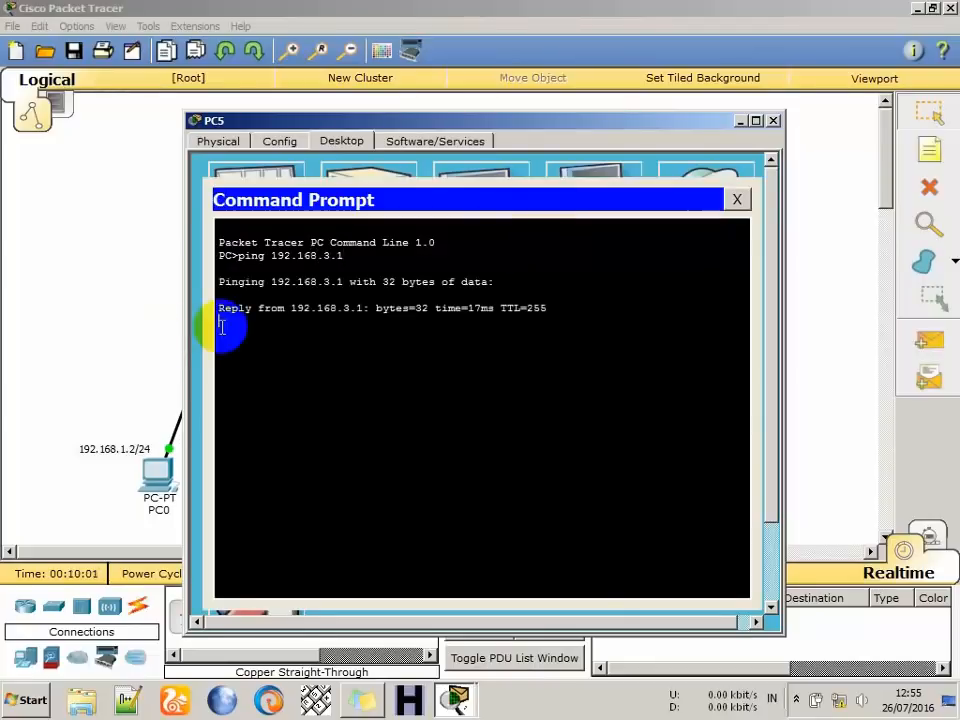
{"action": "left_click_drag", "start_coordinate": [222, 307], "coordinate": [223, 316]}
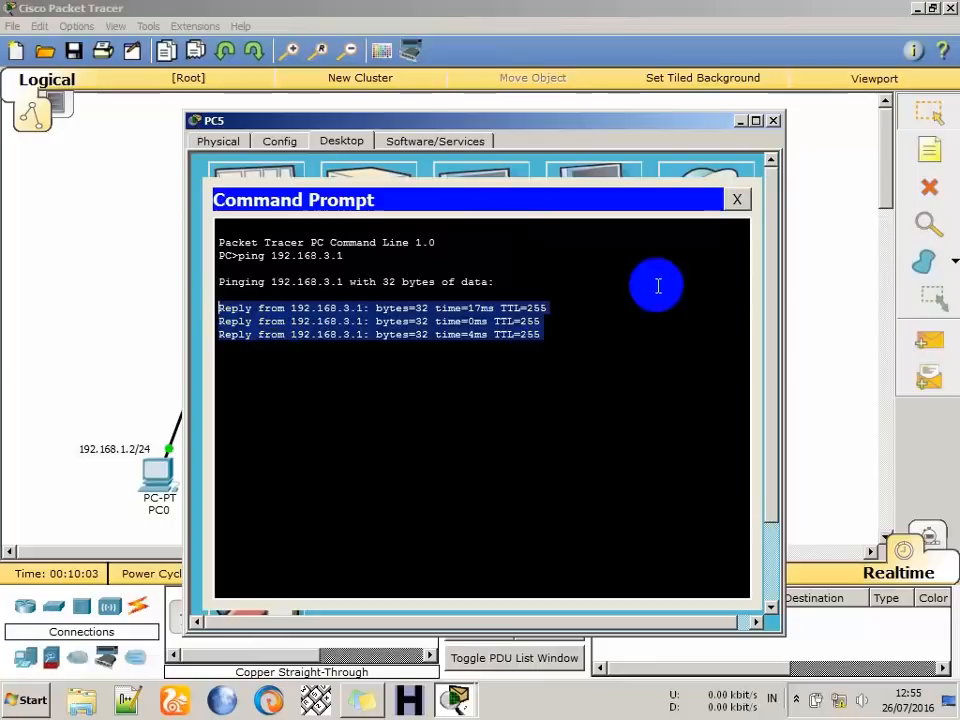
{"action": "left_click", "coordinate": [773, 121]}
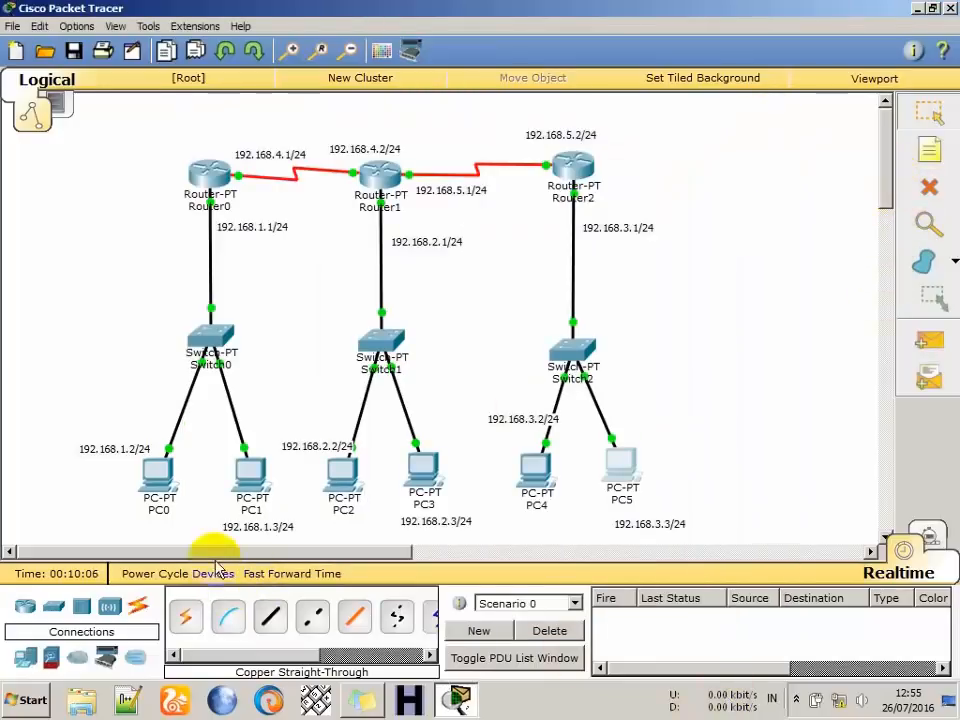
Ping 192.168.3.1 from PC0's command prompt, examine the reply, stop the ping, and close the PC0 window.
{"action": "left_click_drag", "start_coordinate": [174, 551], "coordinate": [108, 545]}
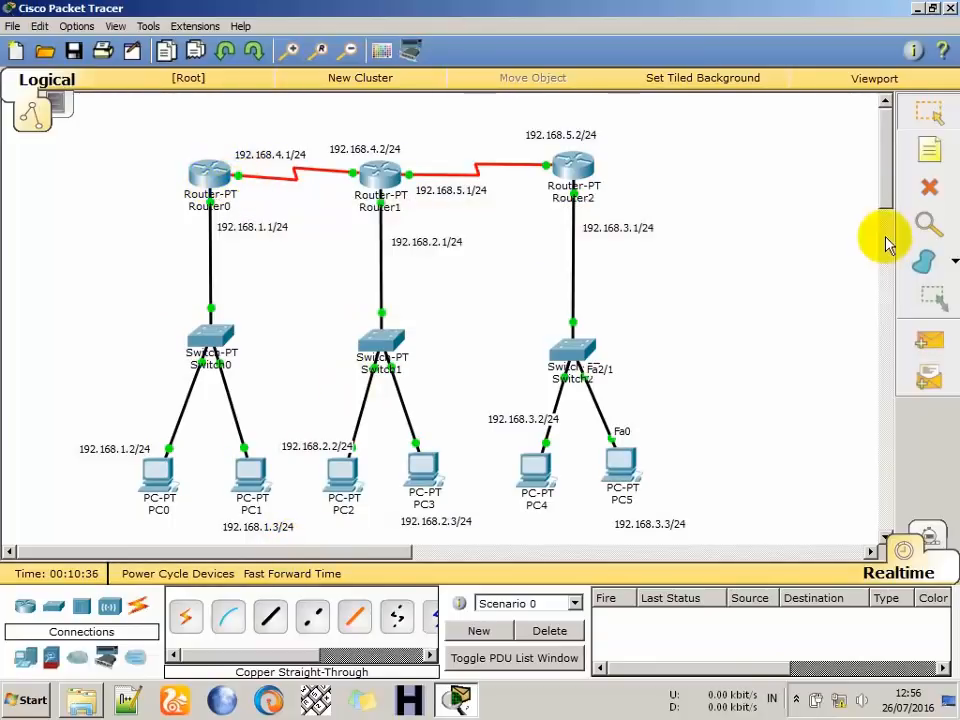
{"action": "left_click", "coordinate": [160, 480]}
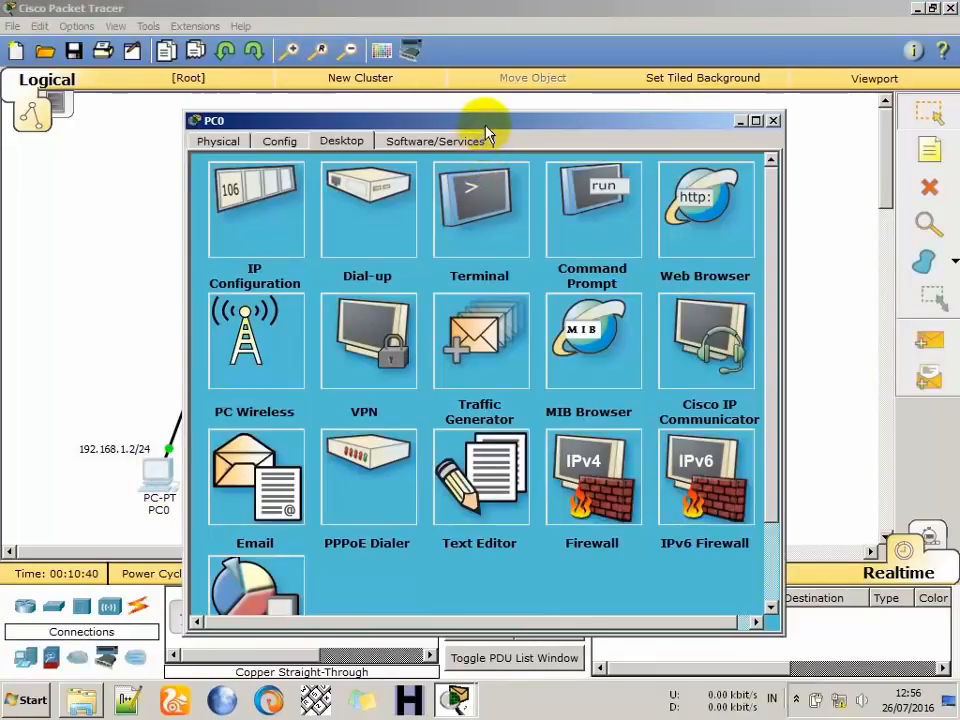
{"action": "left_click_drag", "start_coordinate": [487, 133], "coordinate": [194, 95]}
{"action": "left_click", "coordinate": [663, 418]}
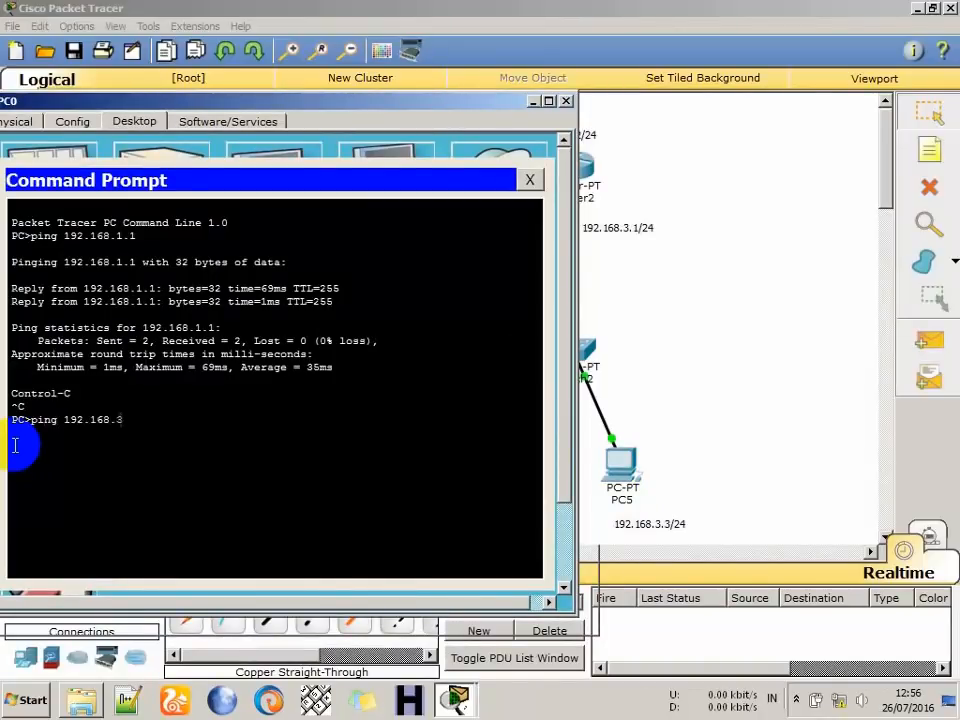
{"action": "key", "text": "Return"}
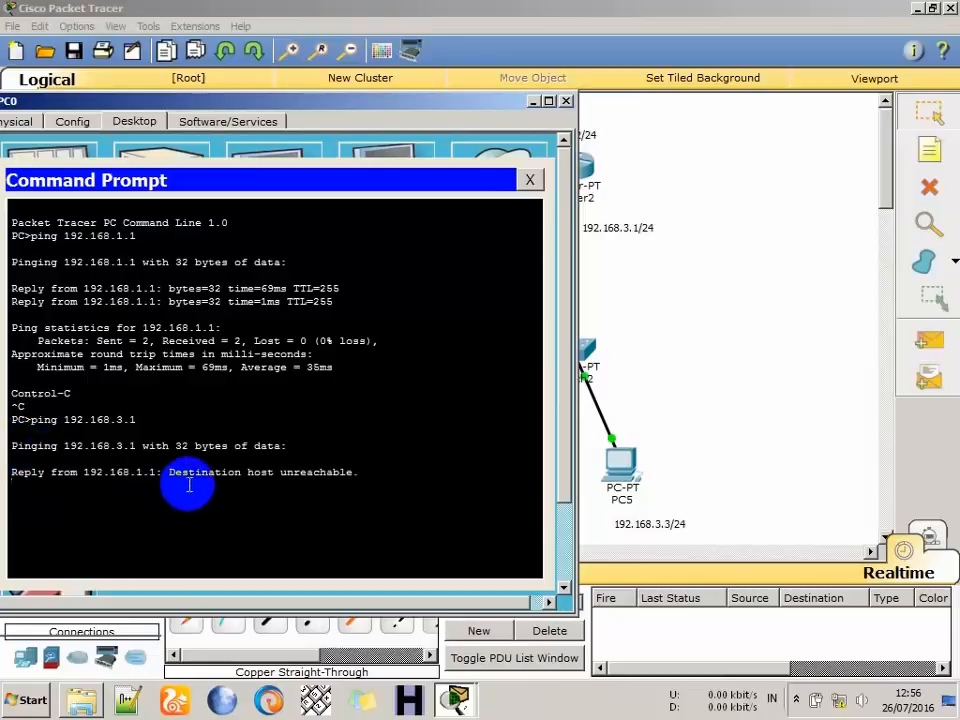
{"action": "left_click_drag", "start_coordinate": [171, 473], "coordinate": [366, 470]}
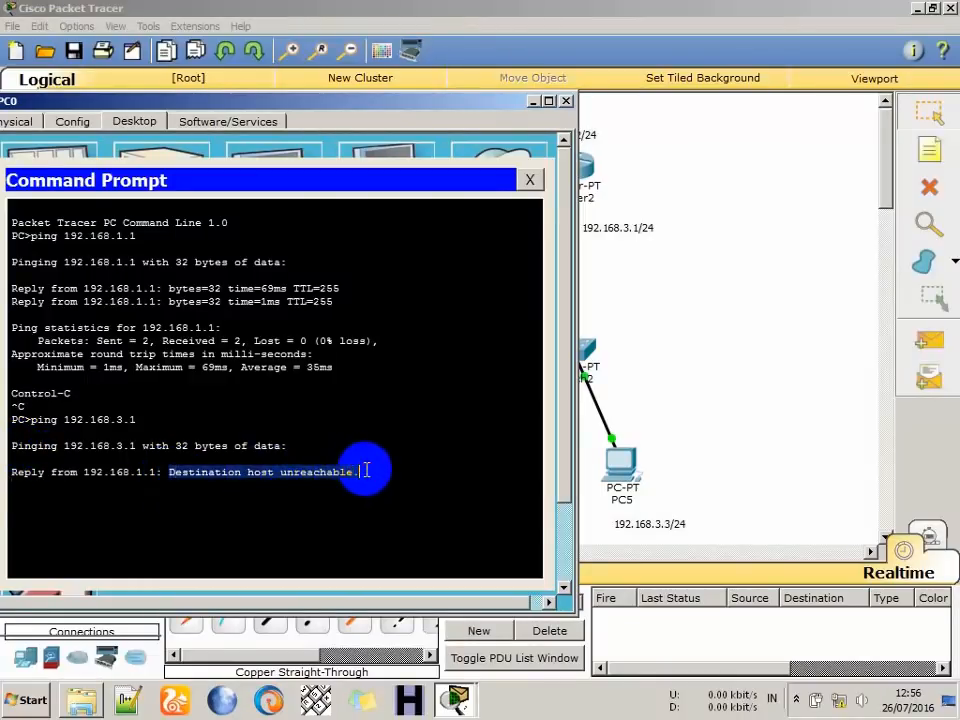
{"action": "key", "text": "ctrl+c"}
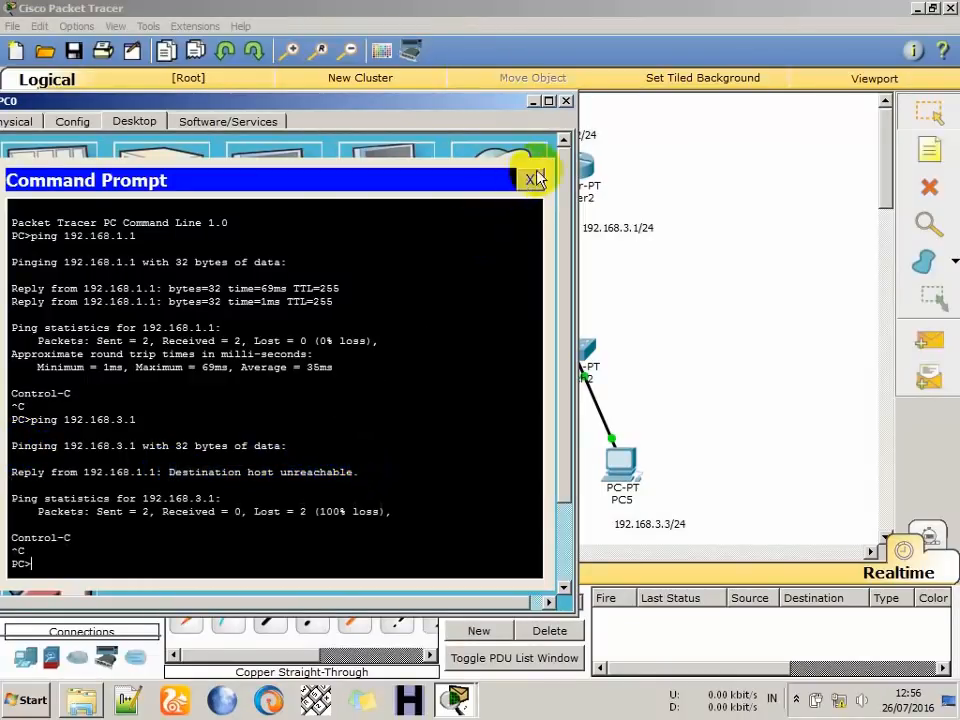
{"action": "left_click", "coordinate": [566, 101]}
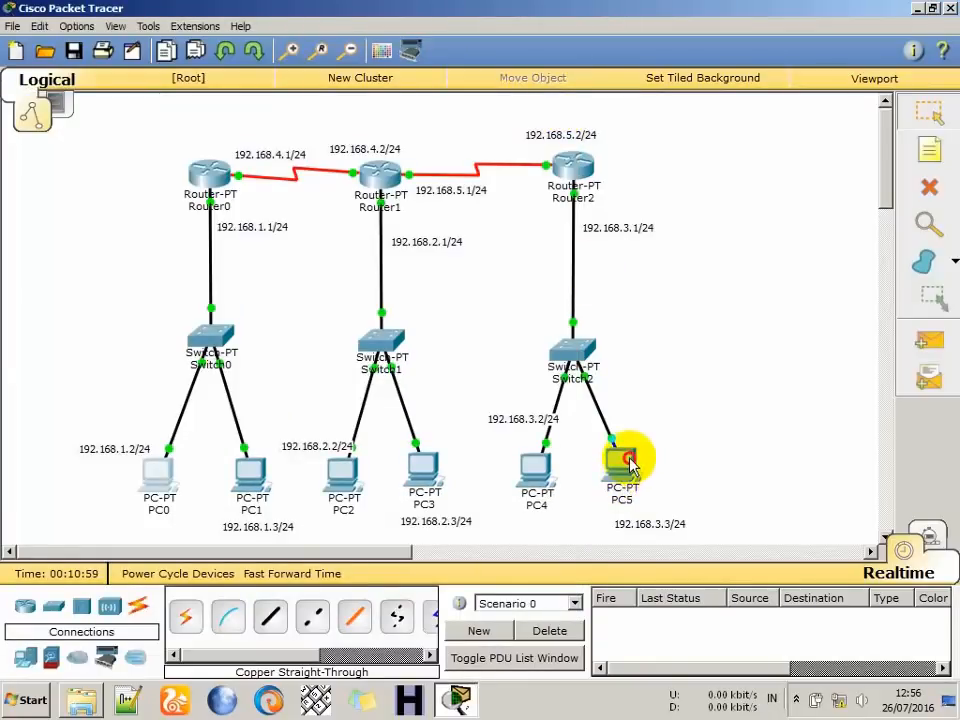
Ping 192.168.1.1 from PC5's command prompt, examine the replies, and close the PC5 window.
{"action": "left_click", "coordinate": [625, 460]}
{"action": "left_click", "coordinate": [588, 193]}
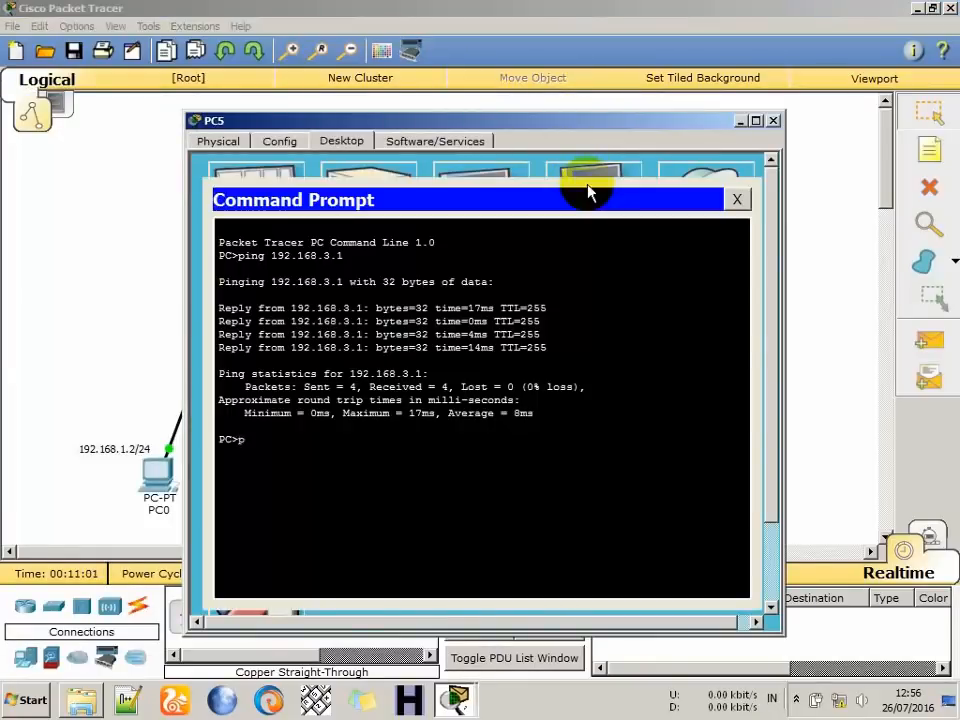
{"action": "type", "text": "ping 192.168.1.1"}
{"action": "key", "text": "Return"}
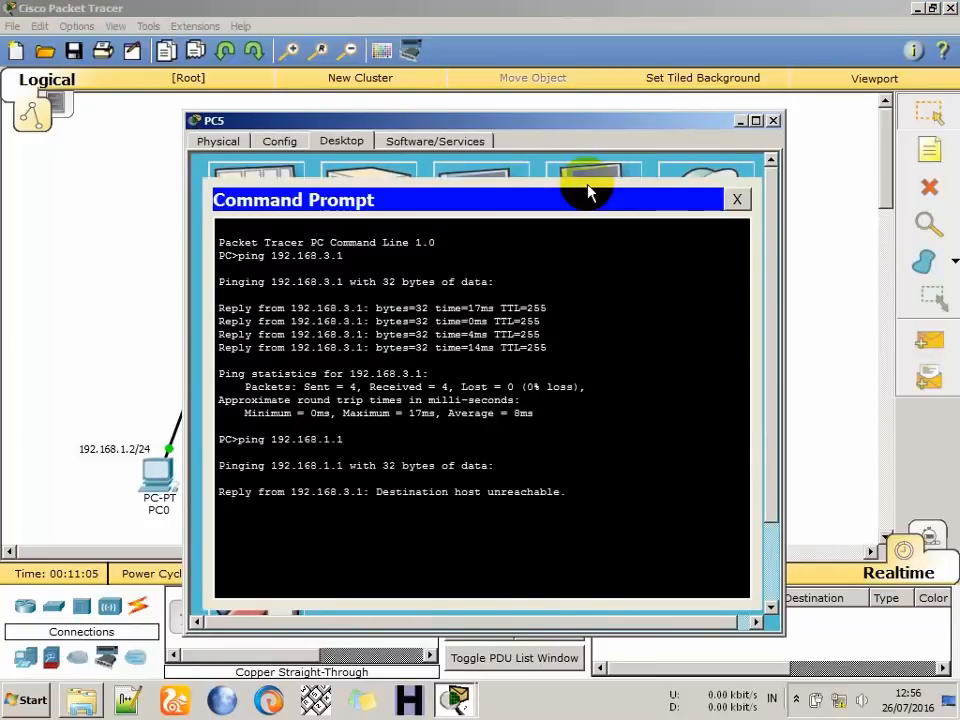
{"action": "left_click_drag", "start_coordinate": [380, 492], "coordinate": [525, 476]}
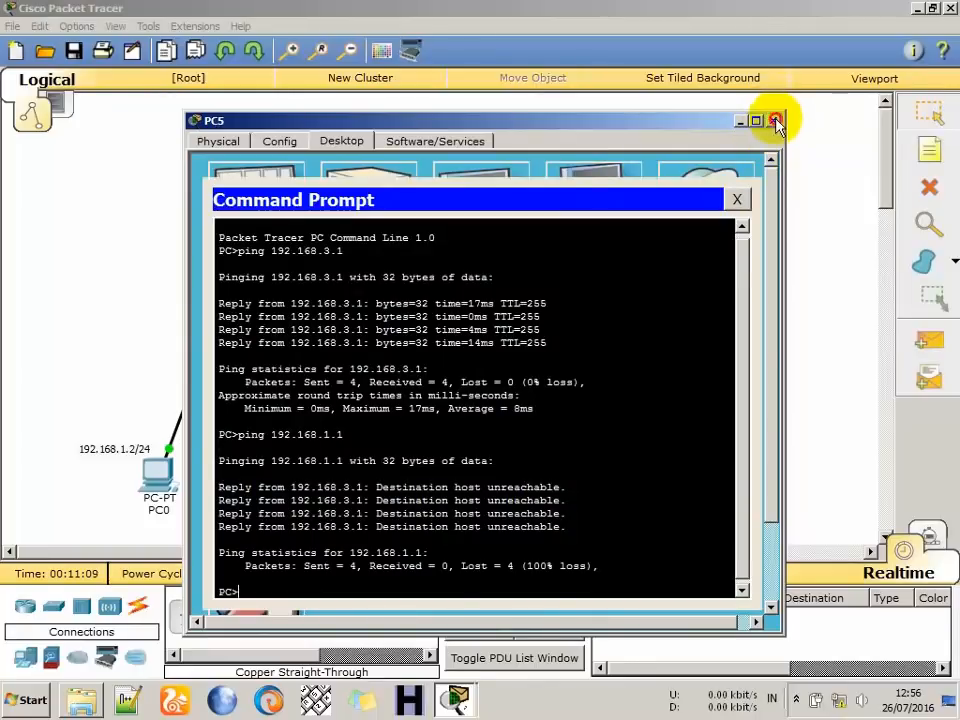
{"action": "left_click", "coordinate": [773, 119]}
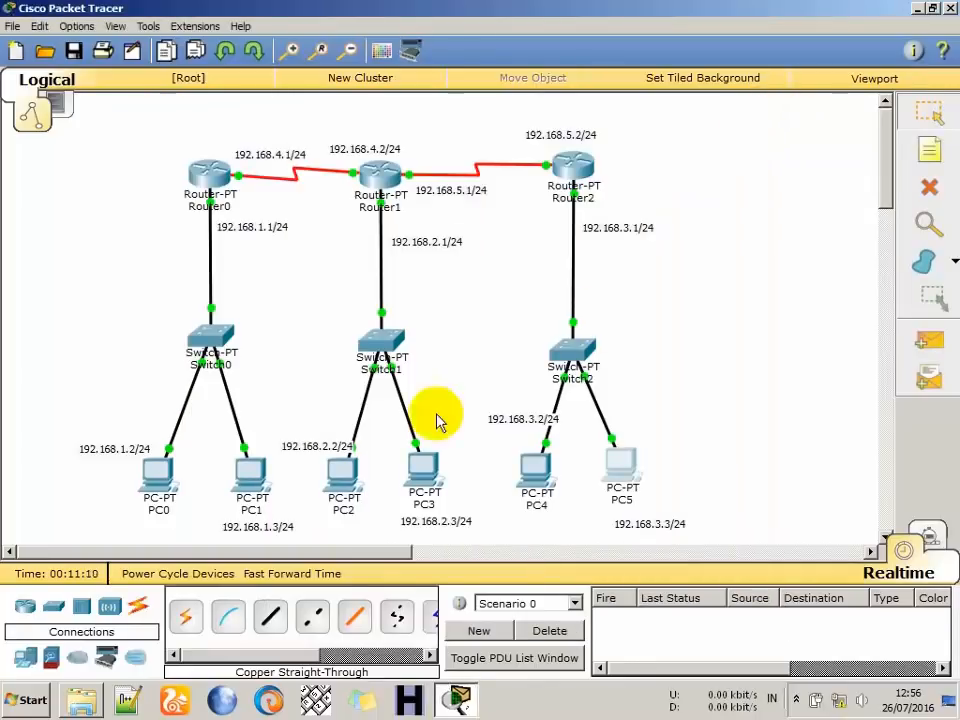
Add a static route on Router0 to network 192.168.2.0 with mask 255.255.255.0 and next hop 192.168.4.2.
{"action": "left_click", "coordinate": [214, 172]}
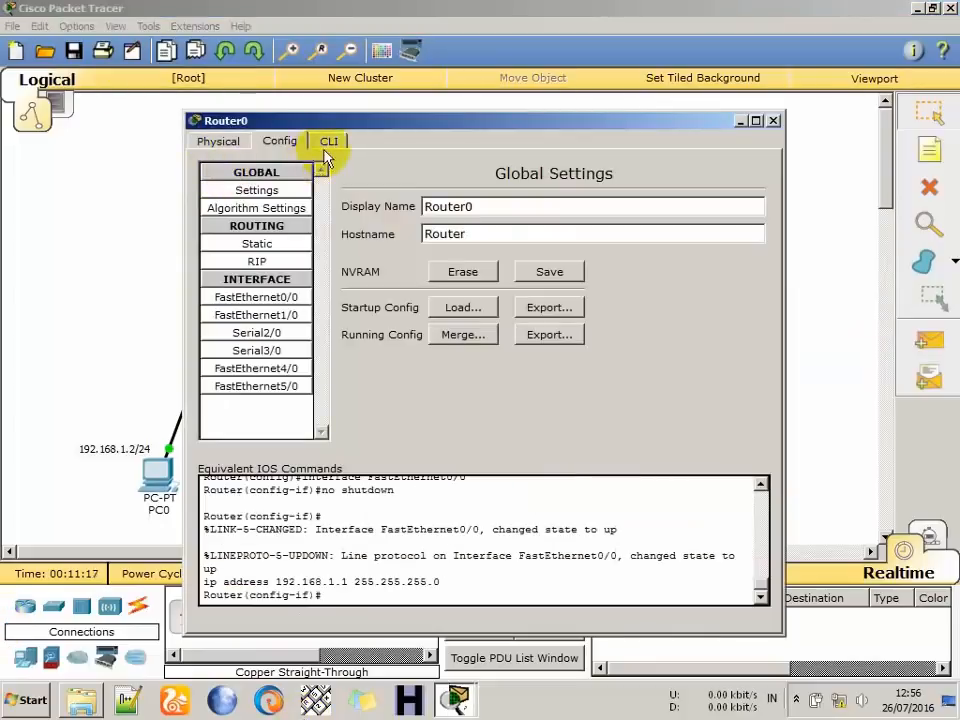
{"action": "left_click_drag", "start_coordinate": [354, 126], "coordinate": [391, 334]}
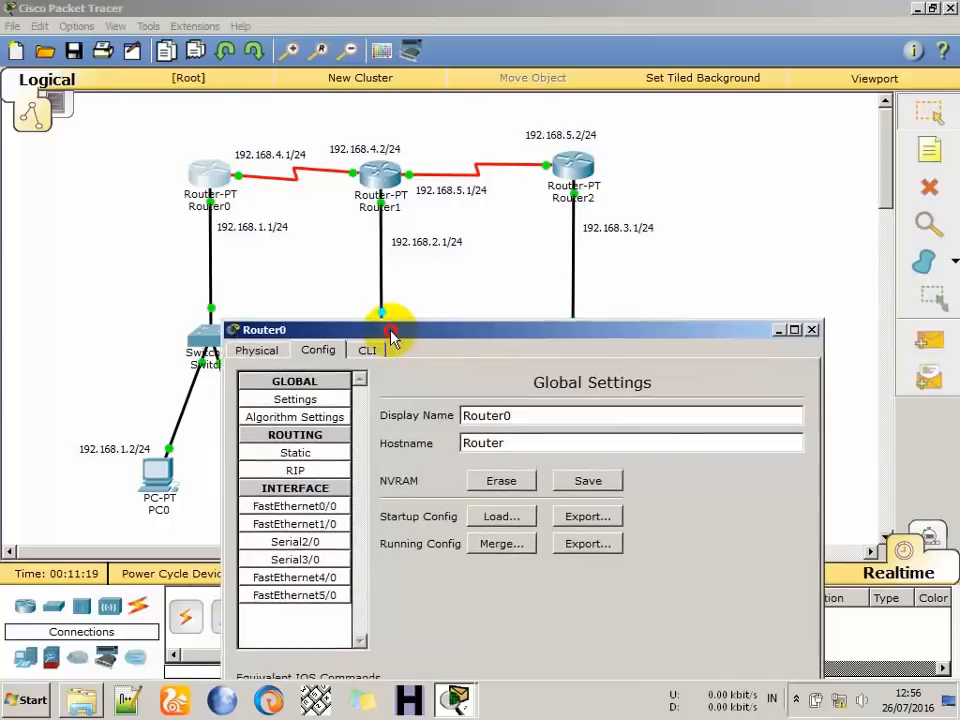
{"action": "left_click", "coordinate": [312, 450]}
{"action": "left_click_drag", "start_coordinate": [435, 334], "coordinate": [368, 390]}
{"action": "left_click", "coordinate": [397, 467]}
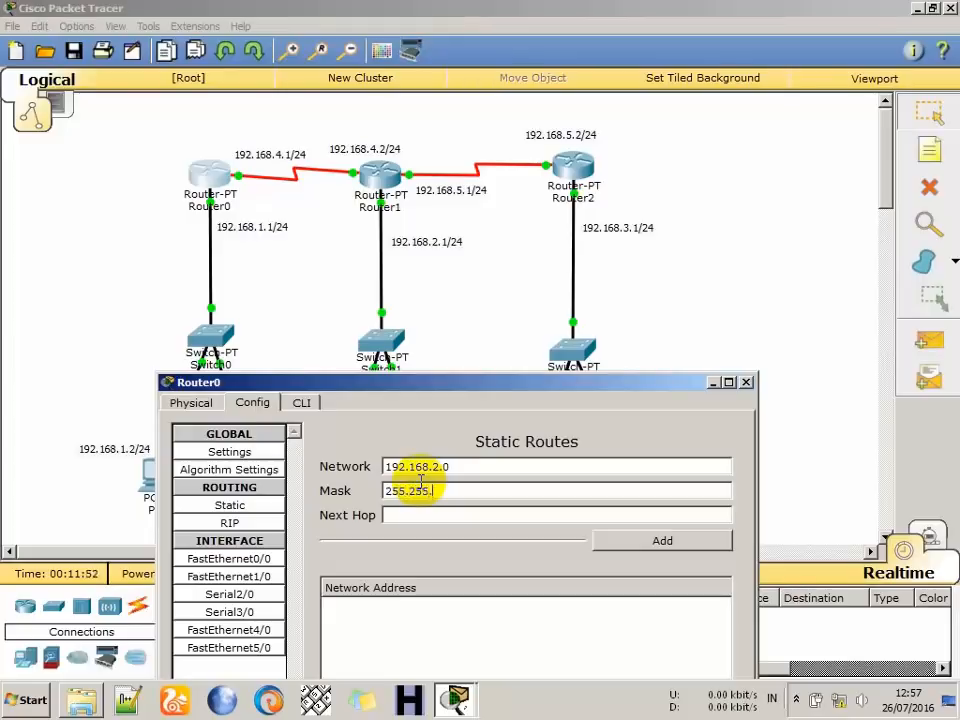
{"action": "type", "text": "255.0"}
{"action": "left_click", "coordinate": [336, 519]}
{"action": "left_click", "coordinate": [380, 521]}
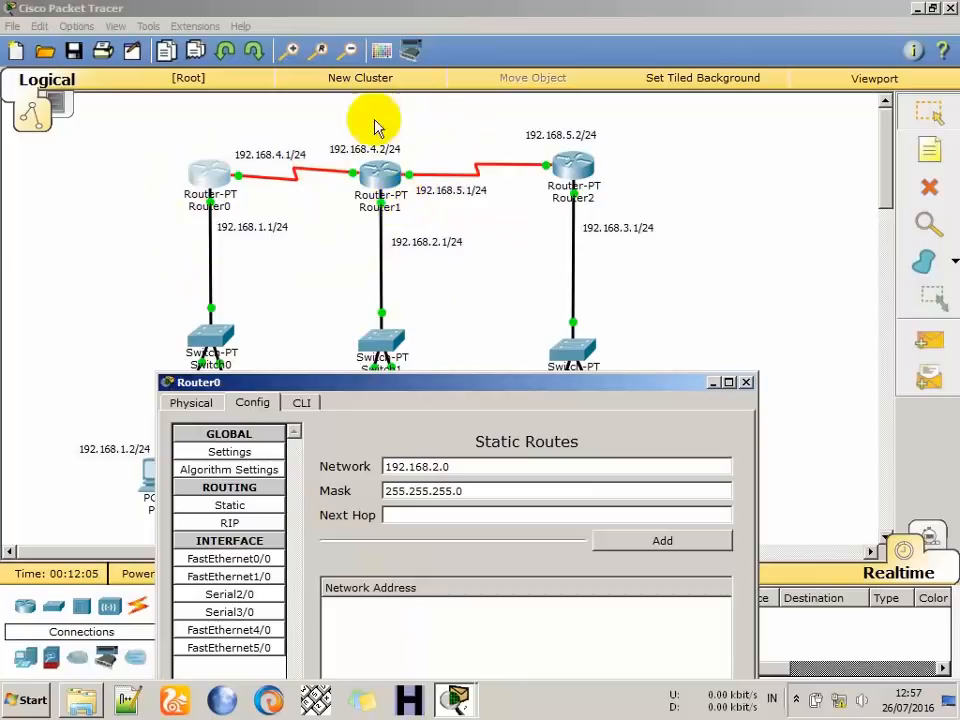
{"action": "left_click", "coordinate": [420, 514]}
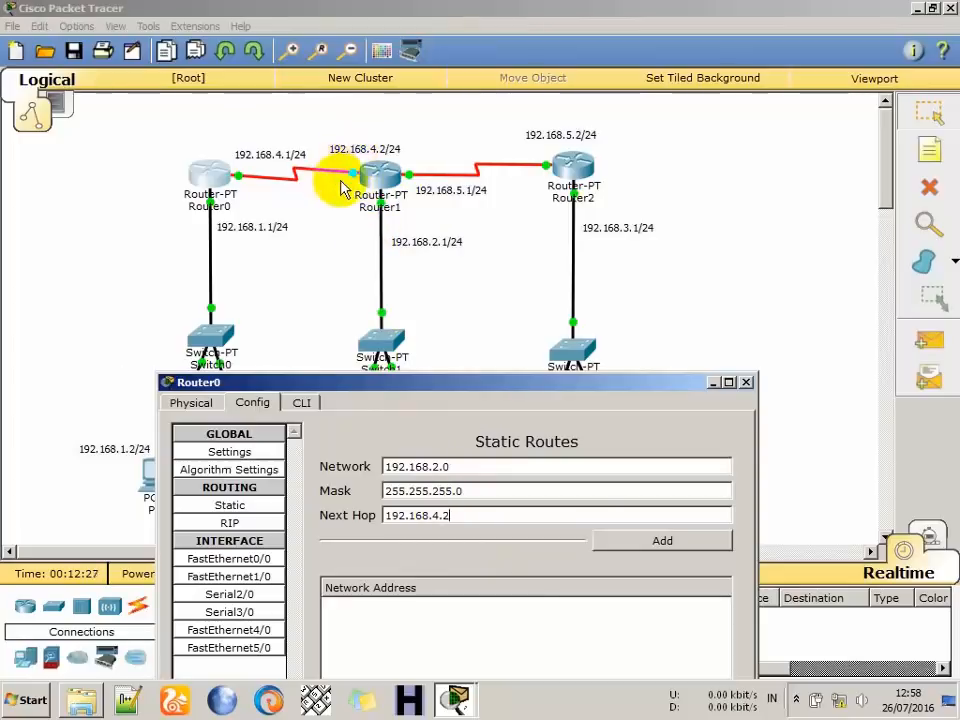
{"action": "left_click", "coordinate": [660, 541]}
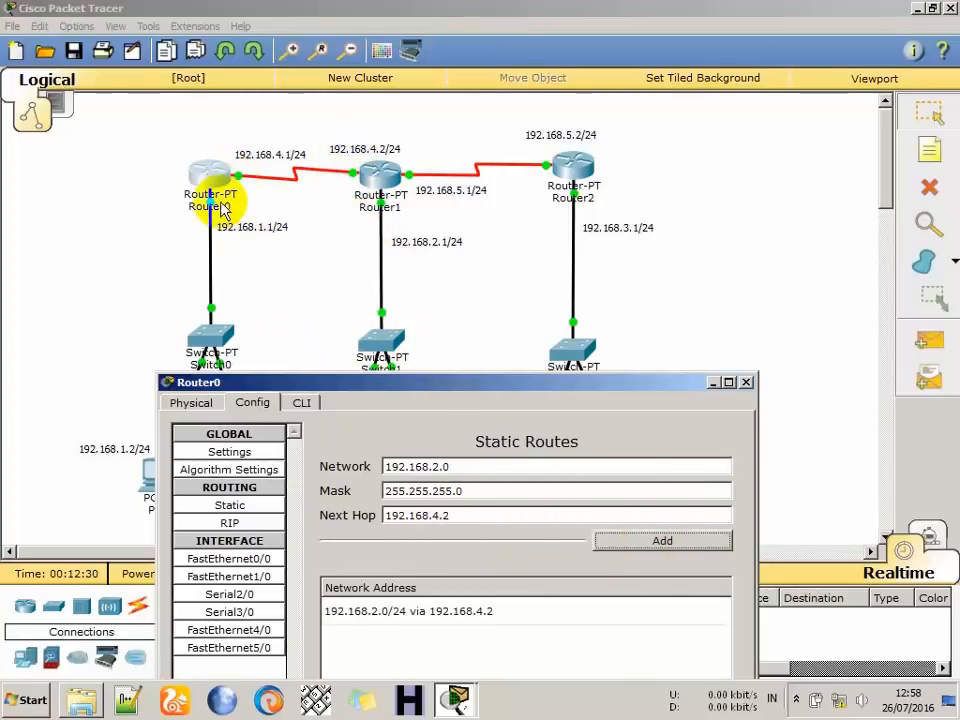
Add a second static route on Router0 to network 192.168.3.0, mask 255.255.255.0, via next hop 192.168.4.2, and close the Router0 window.
{"action": "left_click", "coordinate": [441, 466]}
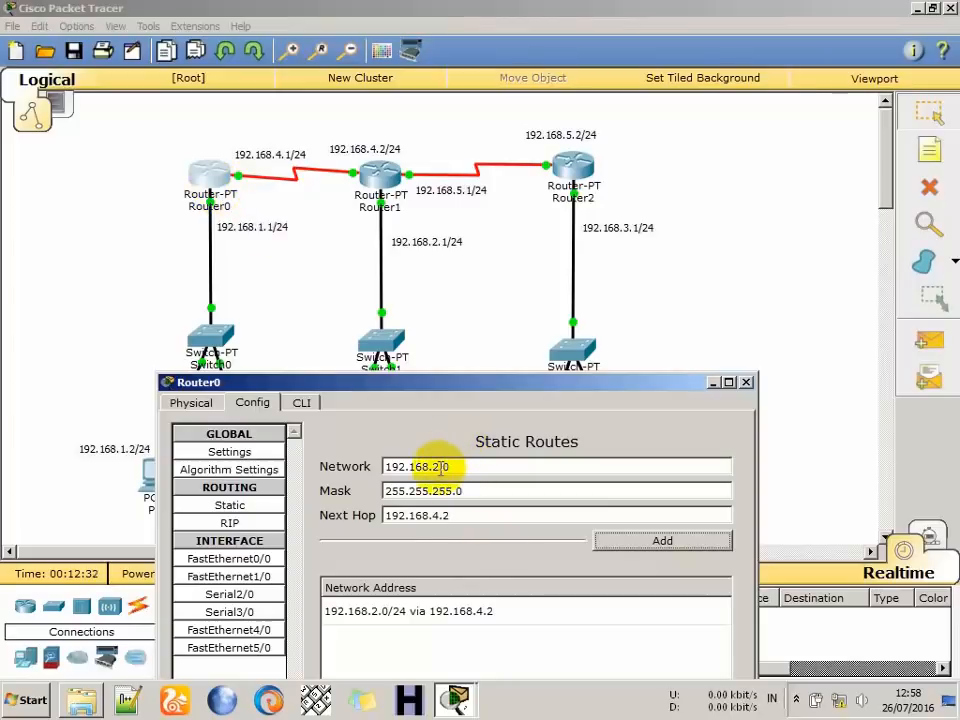
{"action": "key", "text": "BackSpace"}
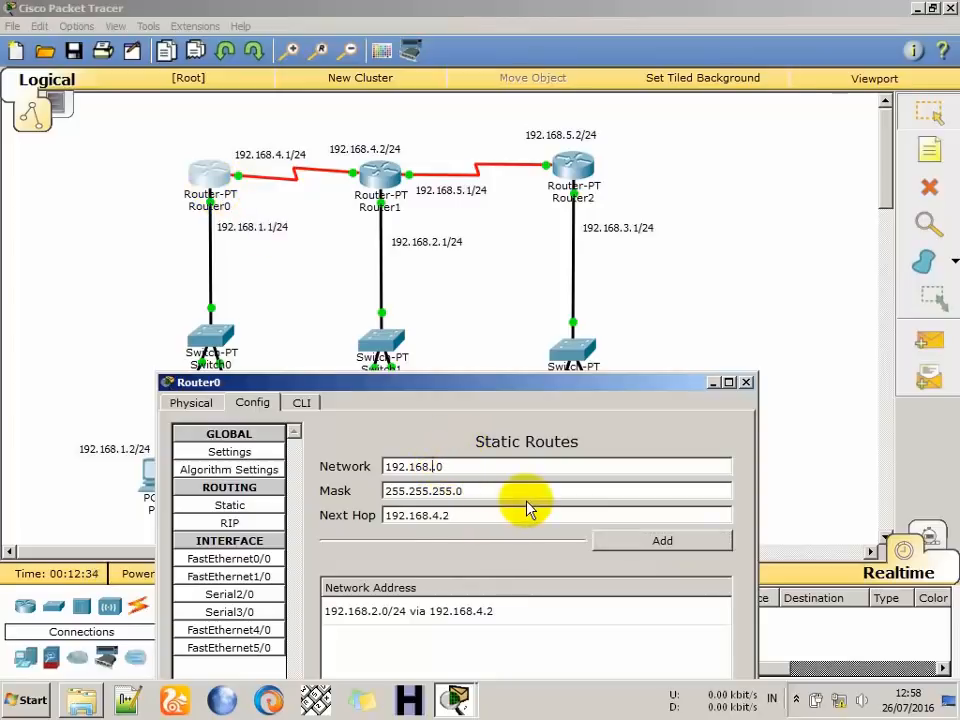
{"action": "type", "text": "3"}
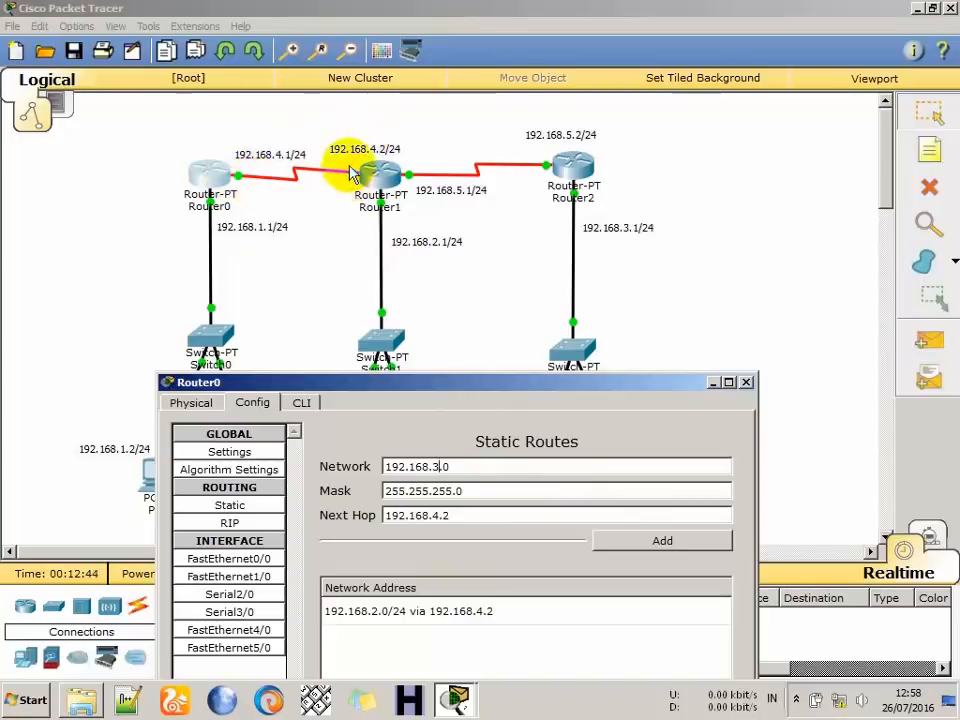
{"action": "left_click", "coordinate": [458, 518]}
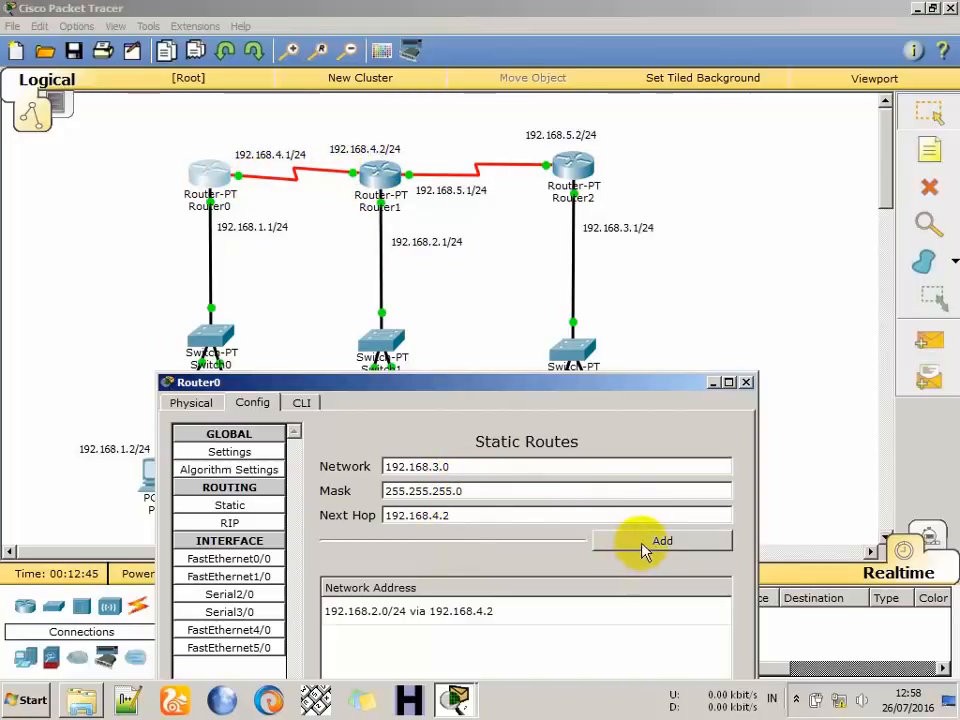
{"action": "left_click", "coordinate": [643, 545]}
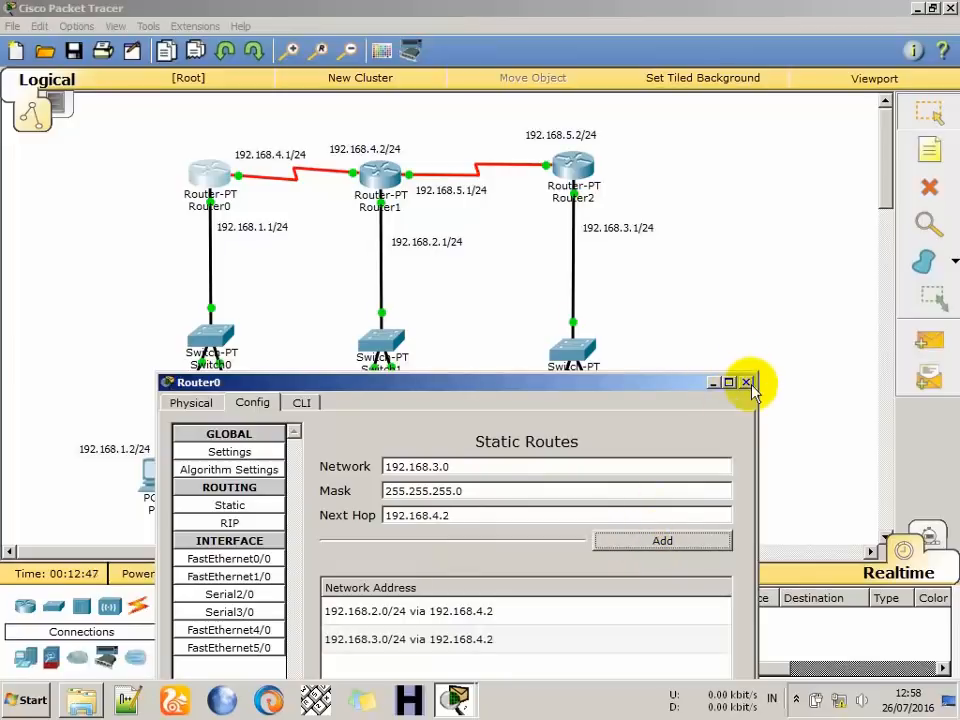
{"action": "left_click", "coordinate": [746, 382]}
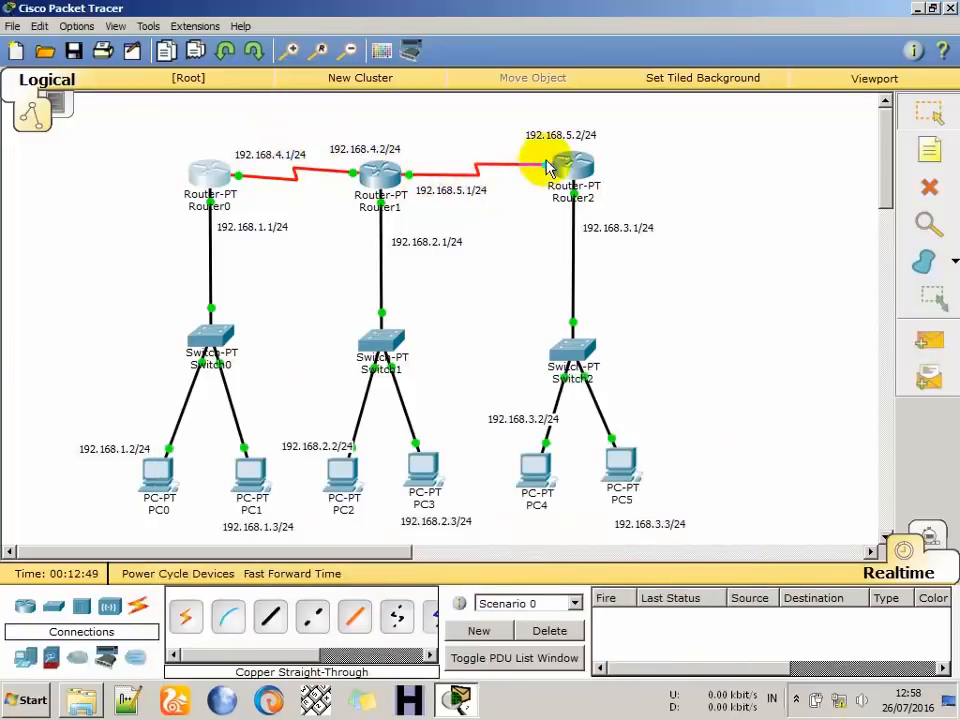
Add a static route on Router1 to network 192.168.1.0 with mask 255.255.255.0 and next hop 192.168.4.1.
{"action": "left_click", "coordinate": [390, 172]}
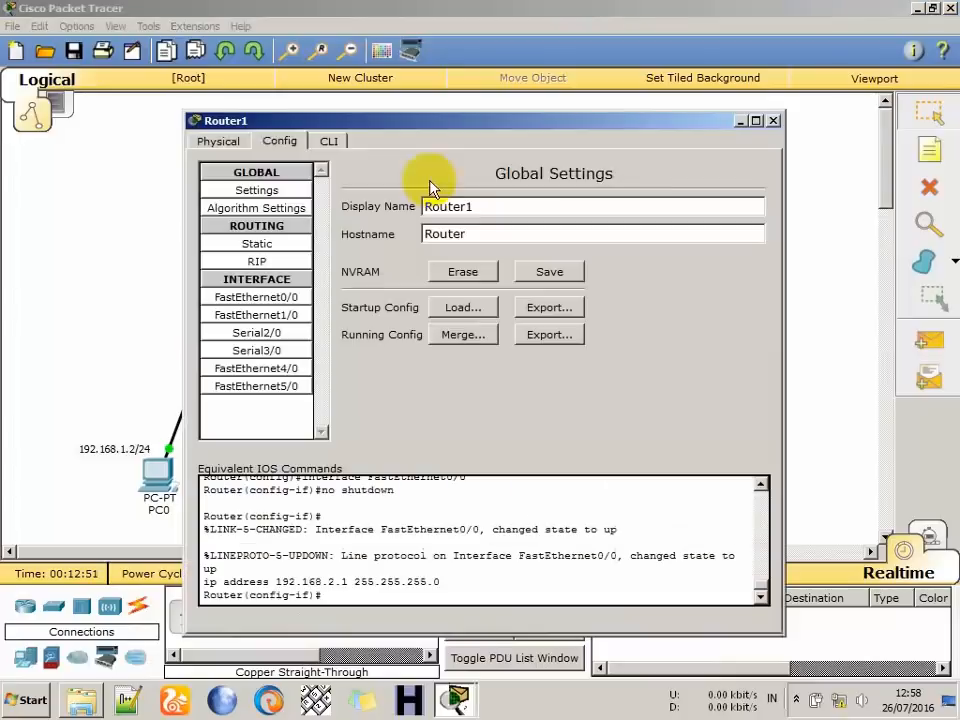
{"action": "left_click_drag", "start_coordinate": [484, 129], "coordinate": [637, 382]}
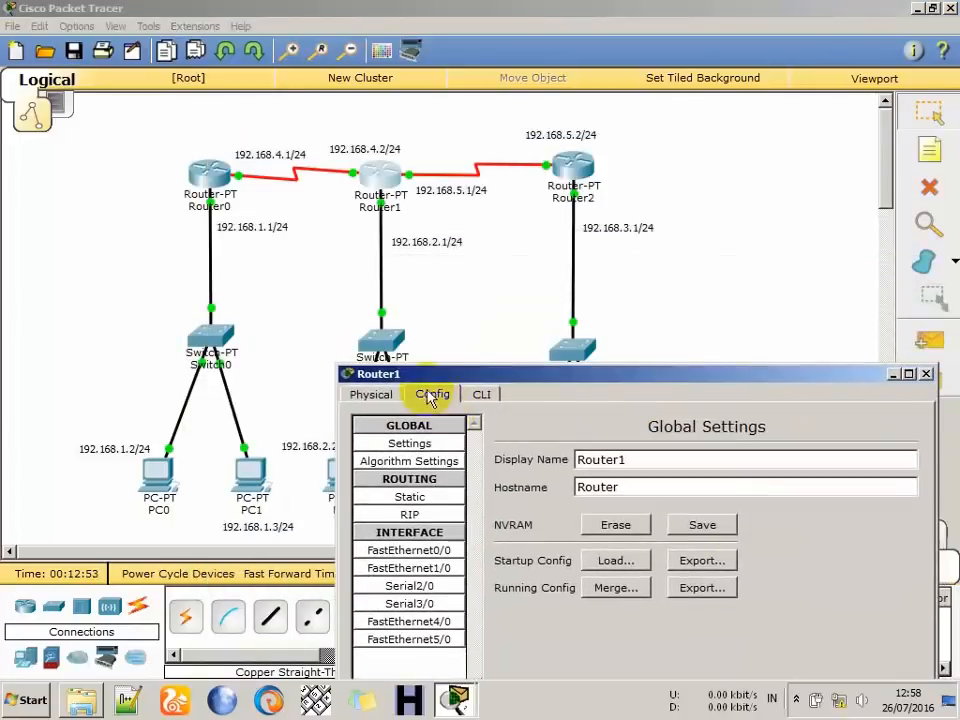
{"action": "left_click", "coordinate": [412, 497]}
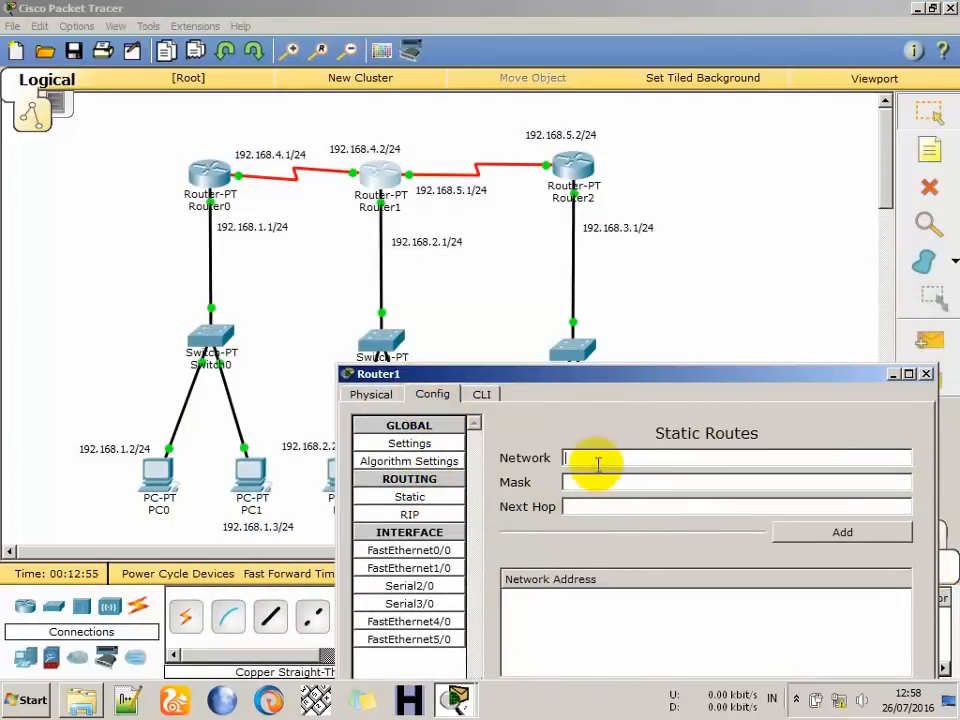
{"action": "left_click_drag", "start_coordinate": [557, 377], "coordinate": [520, 386]}
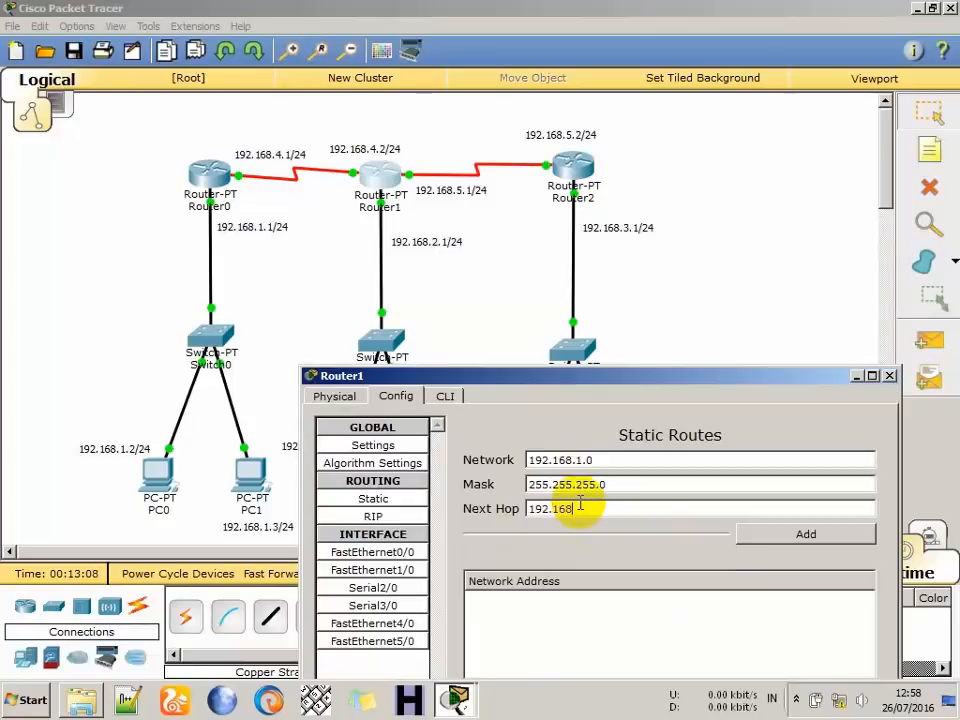
{"action": "type", "text": ".4.1"}
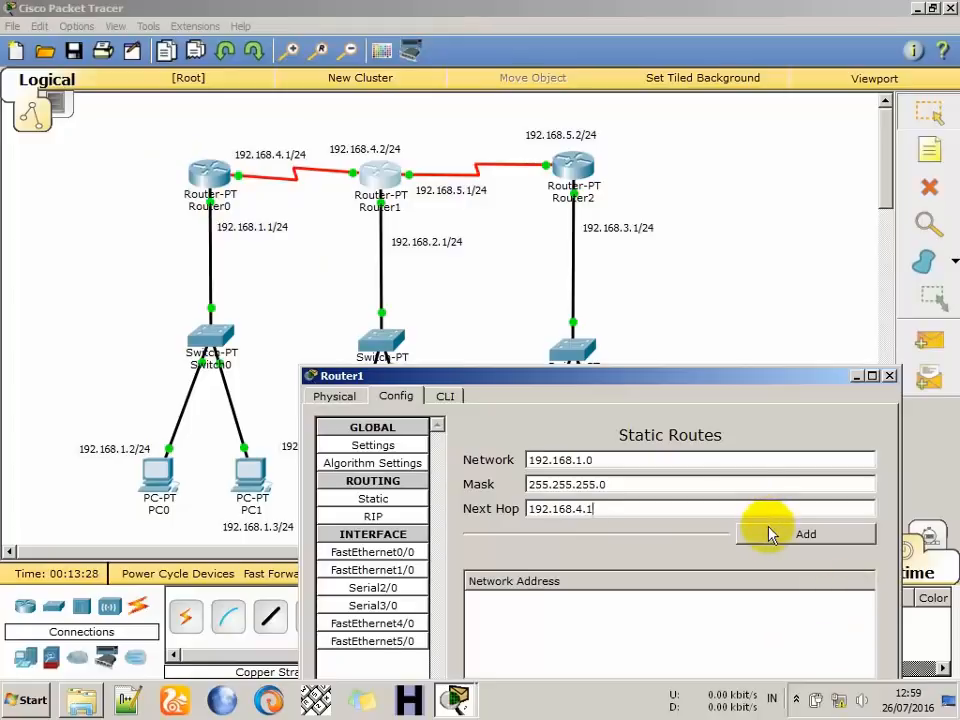
{"action": "left_click", "coordinate": [800, 537]}
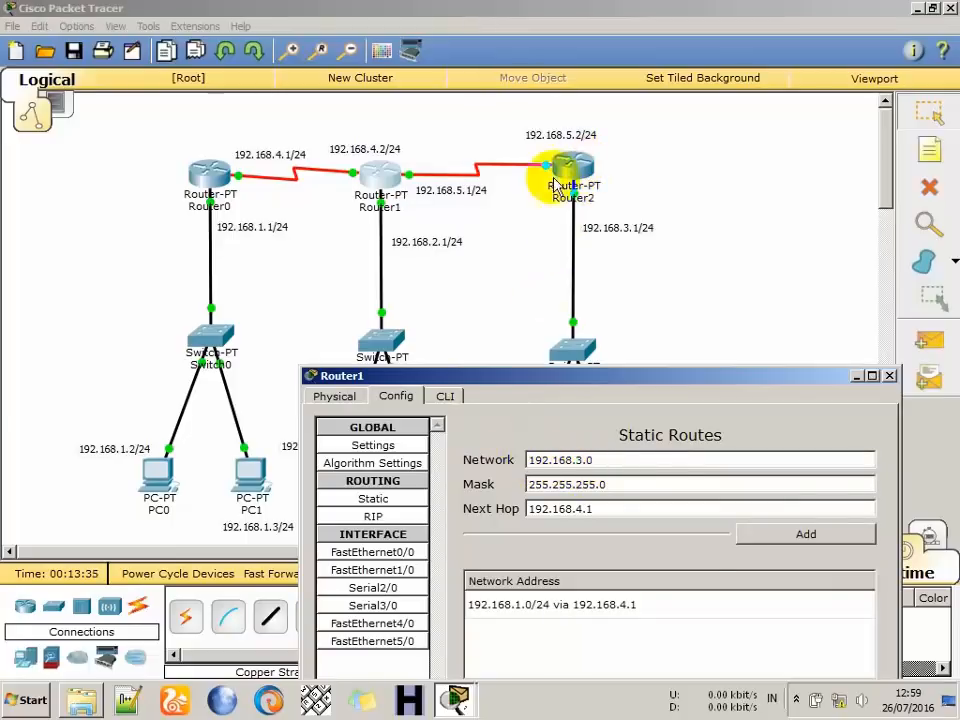
Add a second static route on Router1 to network 192.168.3.0, mask 255.255.255.0, via next hop 192.168.5.2, and close the Router1 window.
{"action": "left_click", "coordinate": [580, 511]}
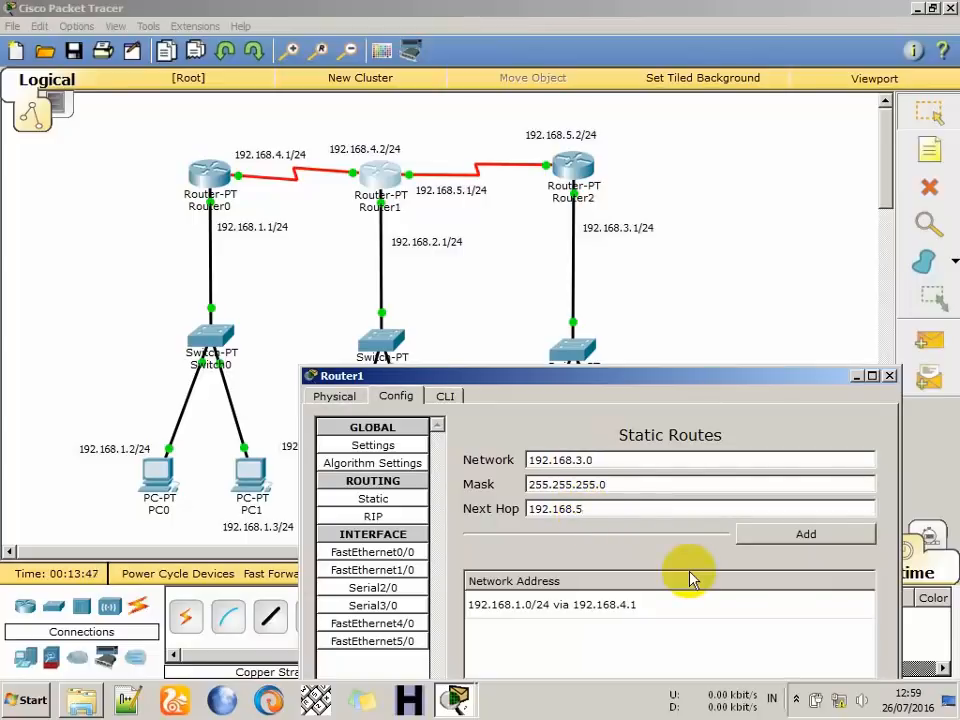
{"action": "type", "text": ".2"}
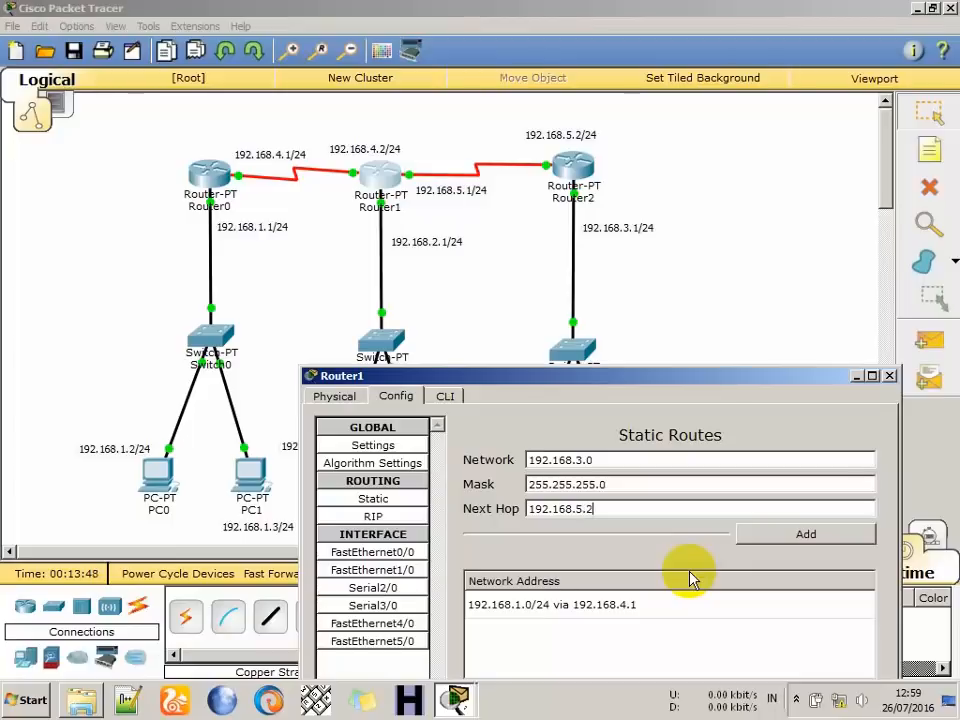
{"action": "left_click", "coordinate": [774, 541]}
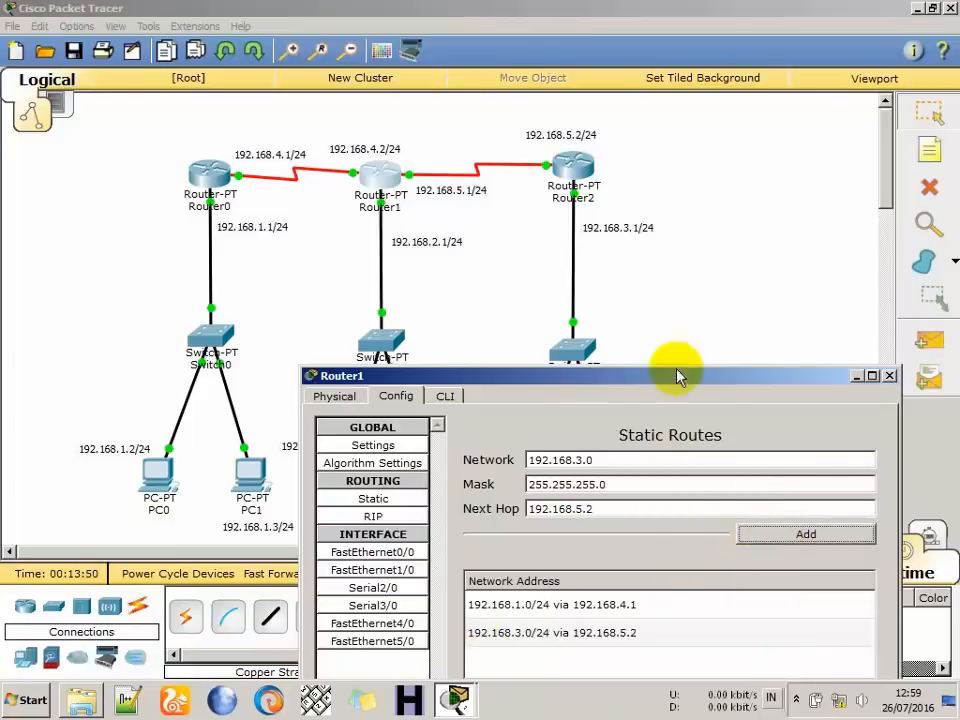
{"action": "left_click", "coordinate": [890, 376]}
Add a static route on Router2 to network 192.168.2.0 with mask 255.255.255.0 and next hop 192.168.5.1.
{"action": "left_click", "coordinate": [578, 165]}
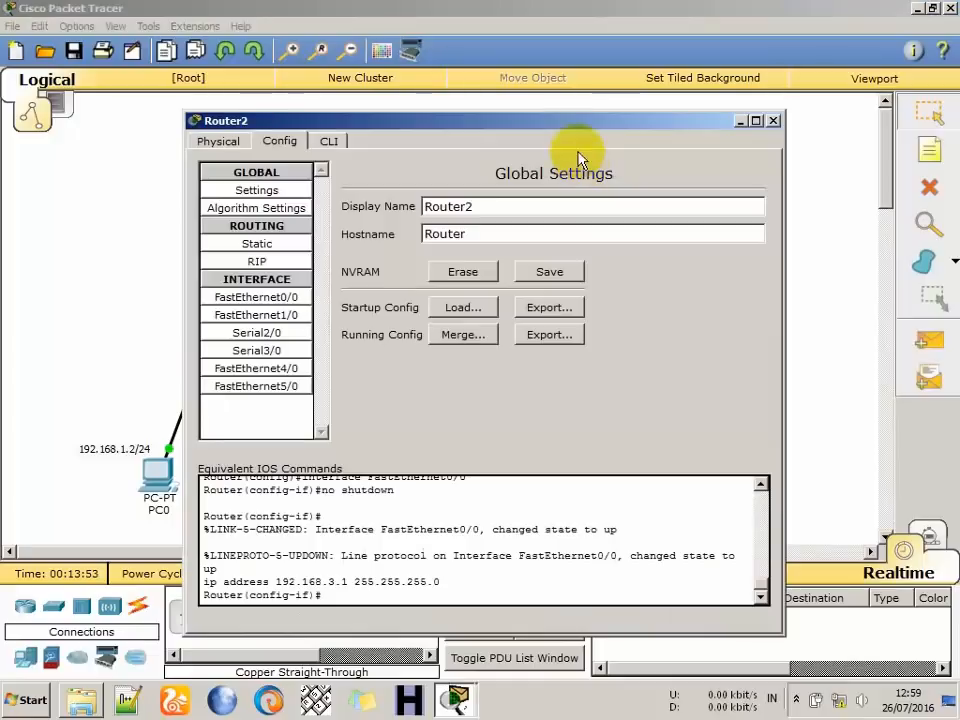
{"action": "left_click_drag", "start_coordinate": [650, 119], "coordinate": [823, 192]}
{"action": "left_click", "coordinate": [418, 315]}
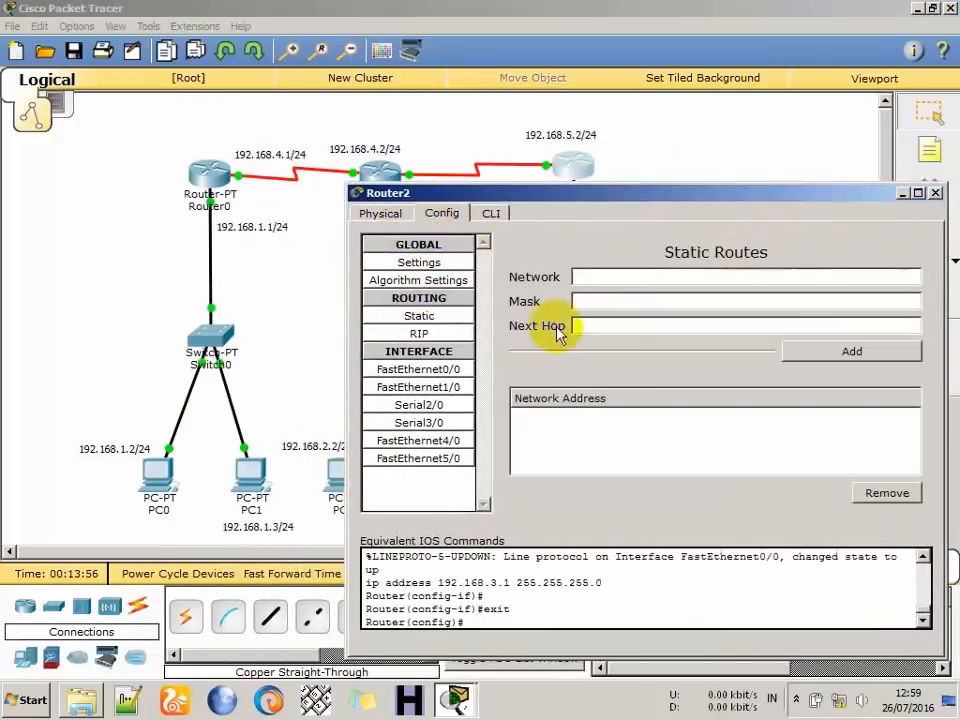
{"action": "left_click", "coordinate": [624, 278]}
{"action": "left_click_drag", "start_coordinate": [579, 197], "coordinate": [561, 394]}
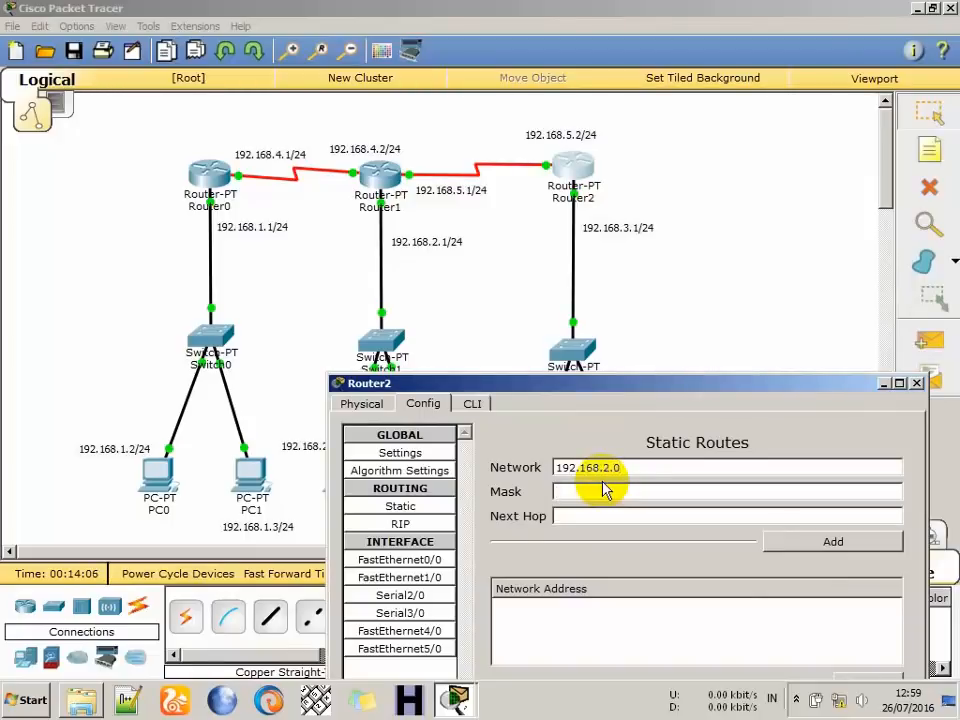
{"action": "left_click", "coordinate": [604, 490]}
{"action": "type", "text": "255.255.255.0"}
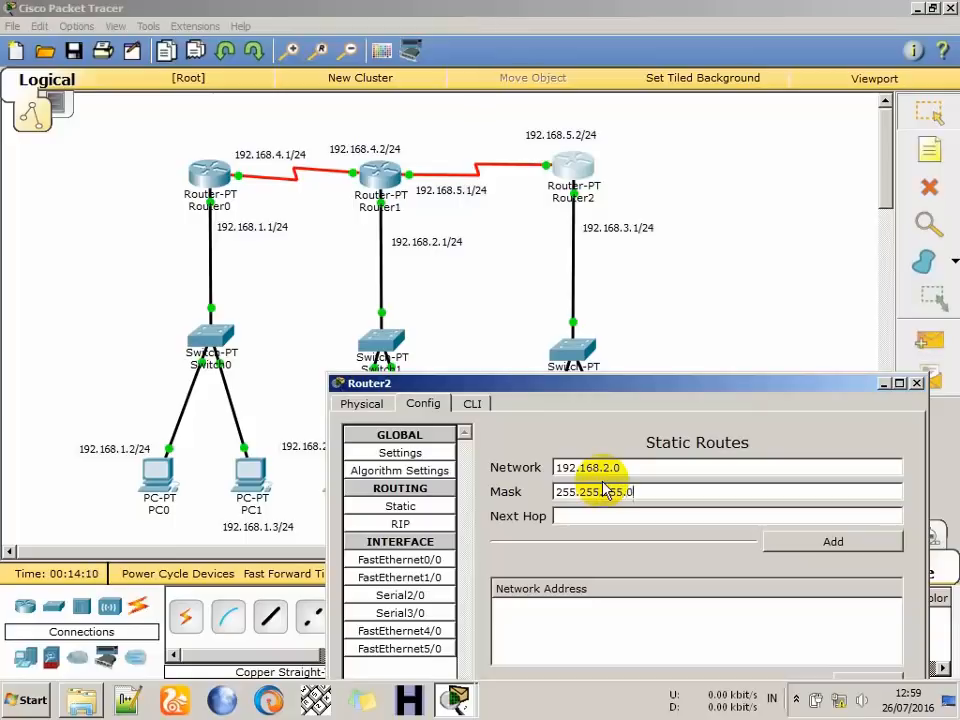
{"action": "type", "text": "192.168.5.1"}
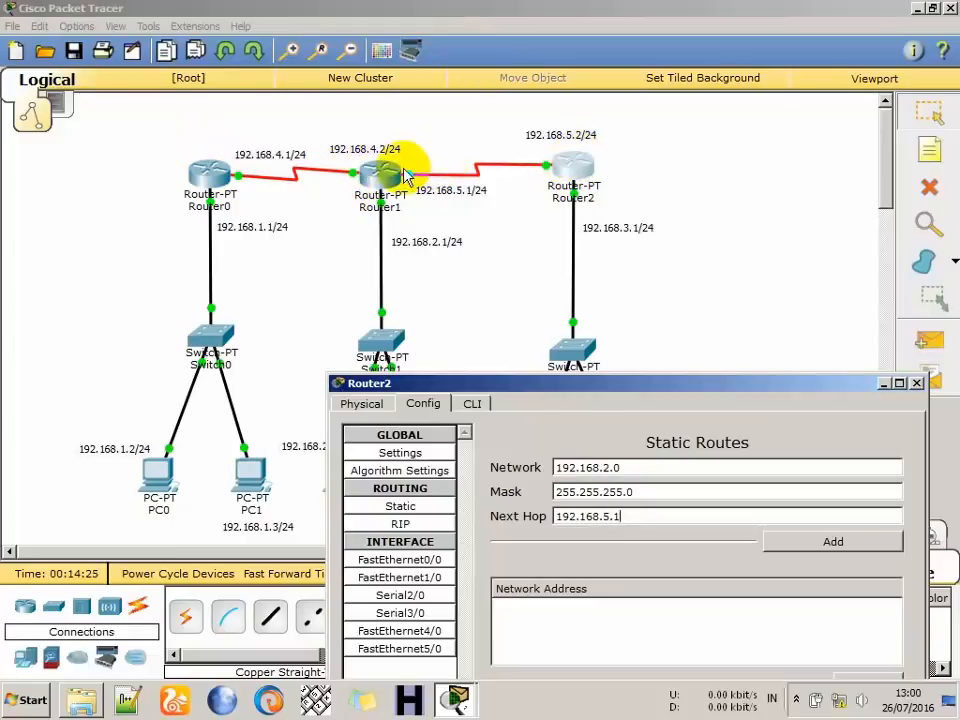
{"action": "left_click", "coordinate": [641, 489]}
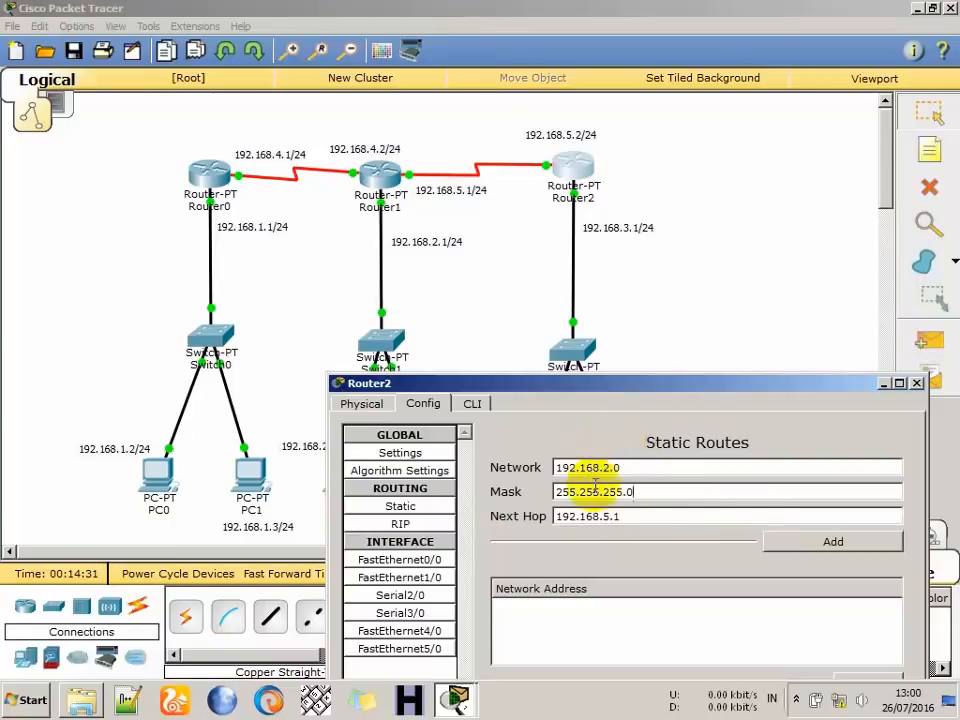
{"action": "left_click", "coordinate": [829, 543]}
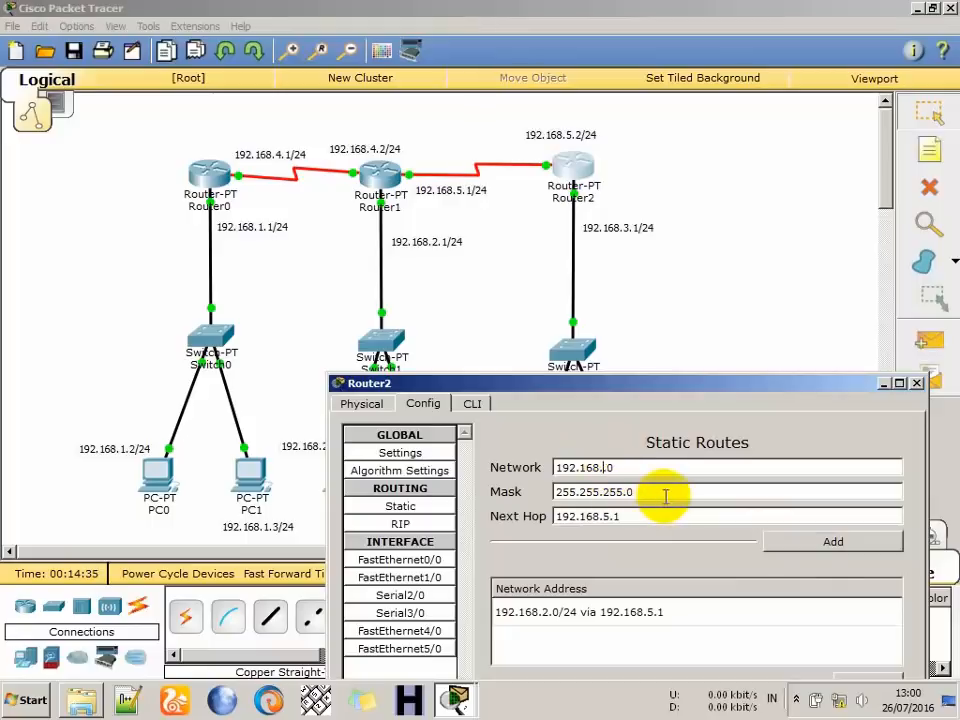
Add a second static route on Router2 to network 192.168.1.0, mask 255.255.255.0, via next hop 192.168.5.1, and close the Router2 window.
{"action": "type", "text": "1."}
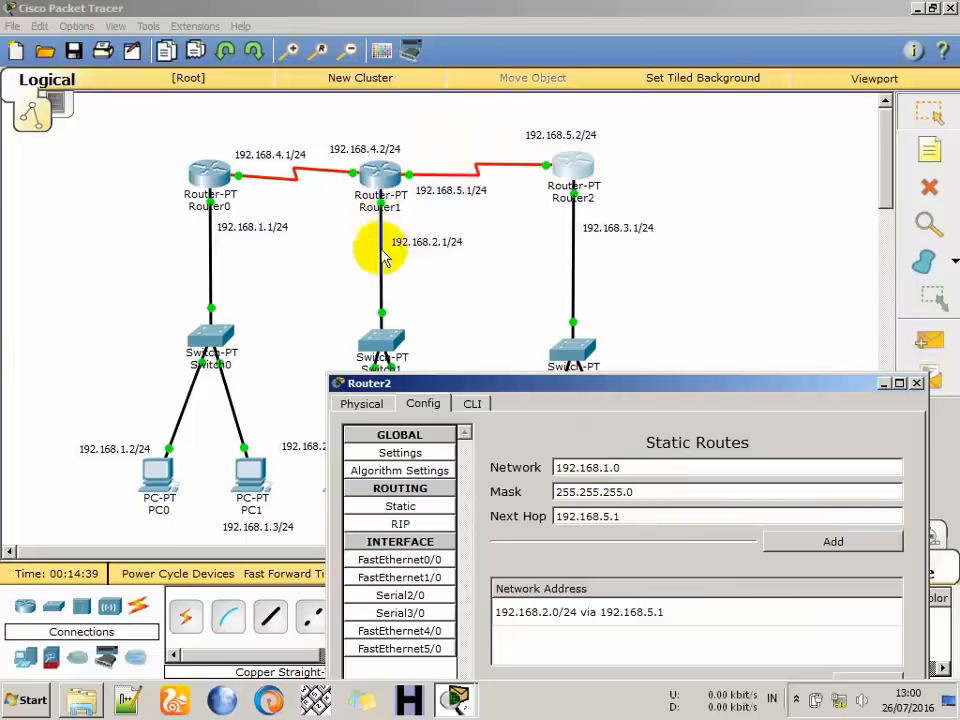
{"action": "left_click", "coordinate": [821, 544]}
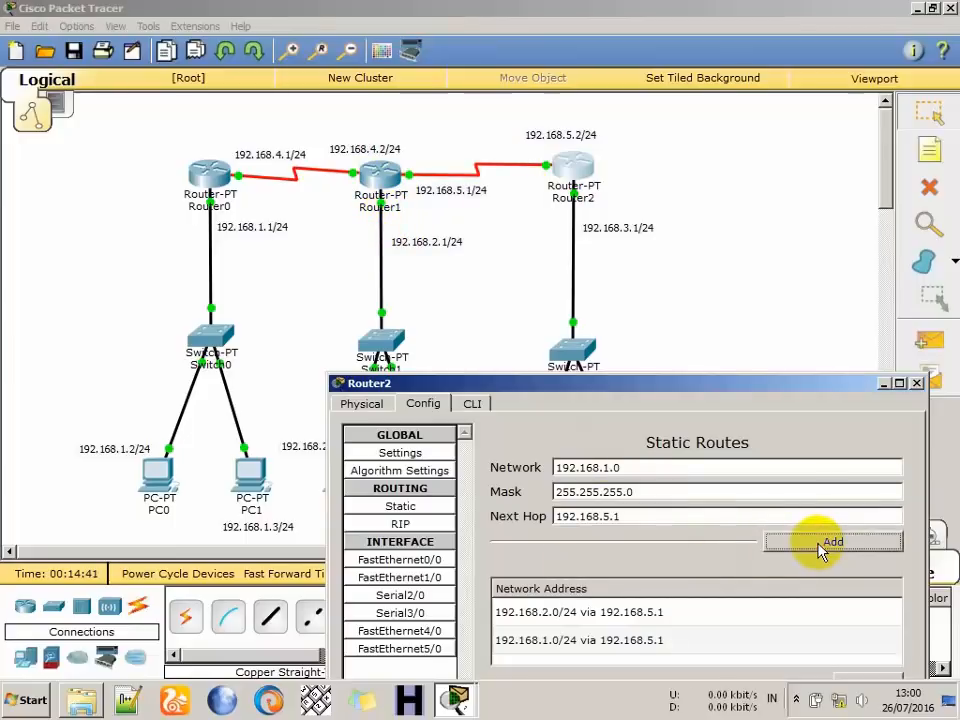
{"action": "left_click", "coordinate": [916, 385]}
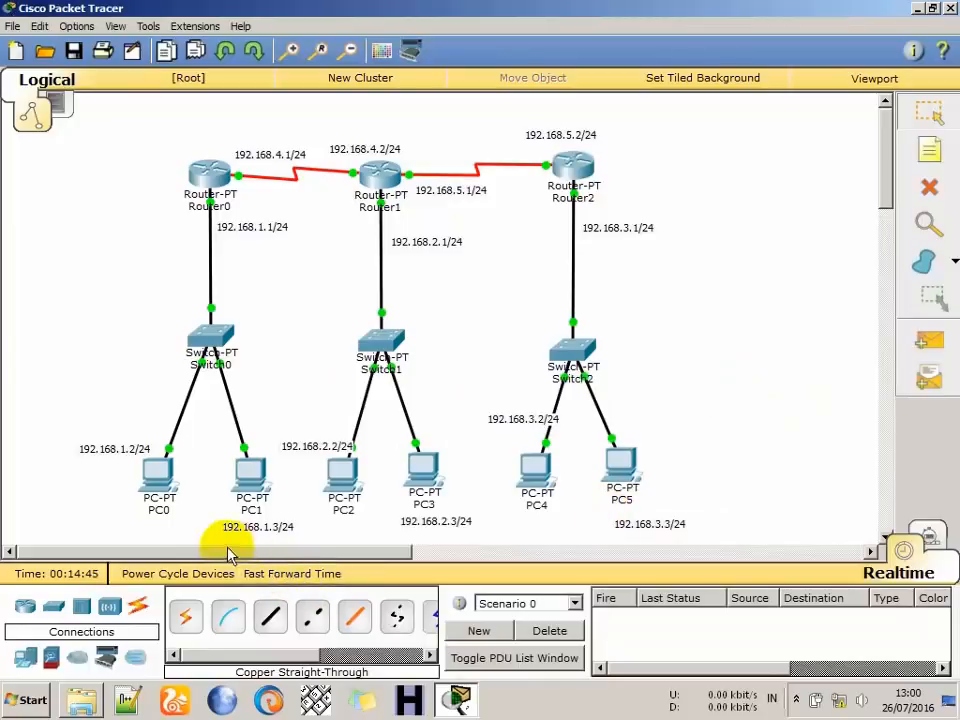
Ping 192.168.3.1 from PC0's command prompt to test the route to the Router2 LAN.
{"action": "left_click_drag", "start_coordinate": [222, 560], "coordinate": [127, 536]}
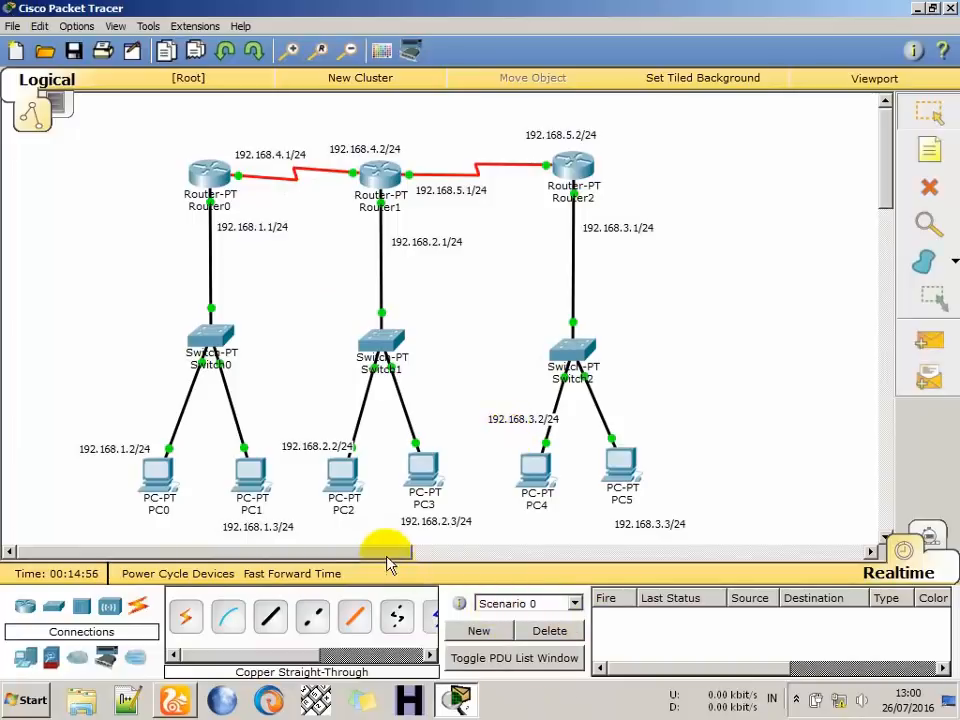
{"action": "left_click", "coordinate": [155, 467]}
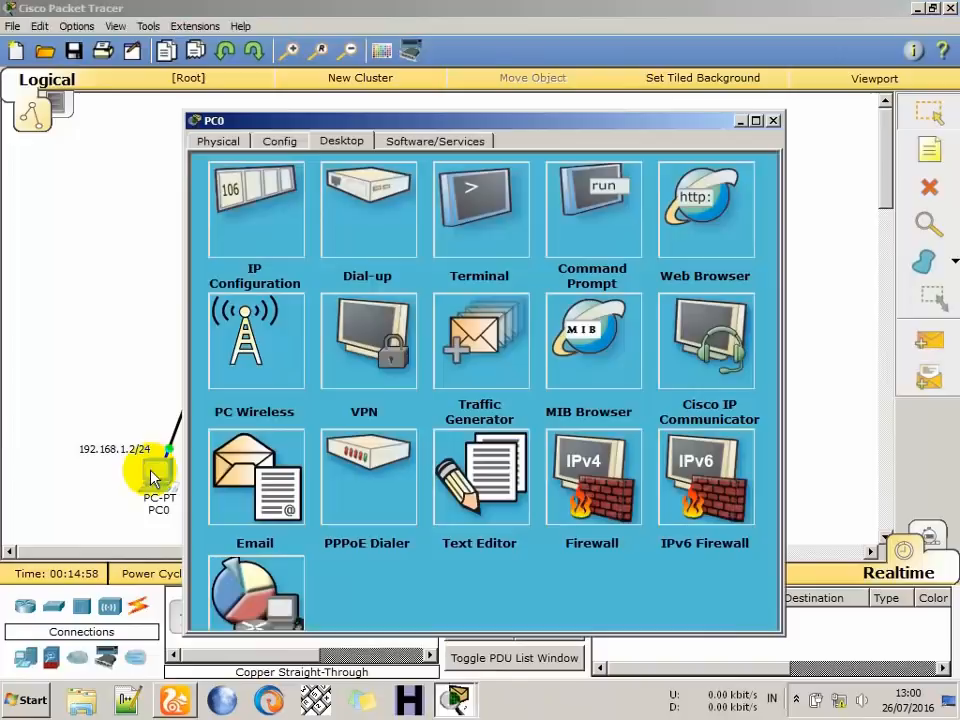
{"action": "left_click_drag", "start_coordinate": [278, 128], "coordinate": [124, 349]}
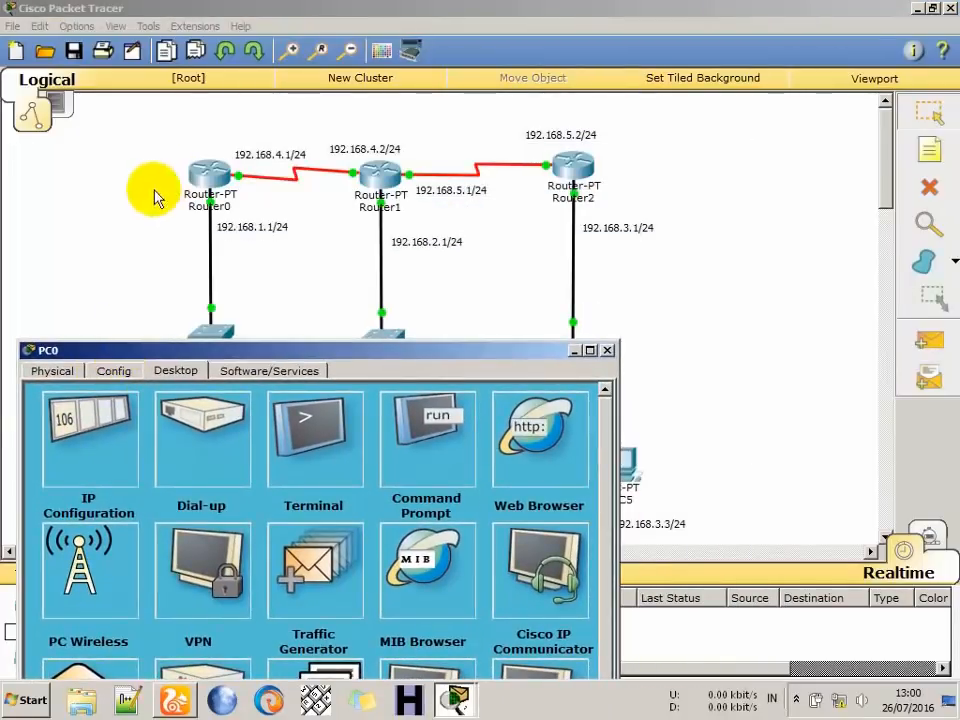
{"action": "left_click", "coordinate": [396, 489]}
{"action": "left_click", "coordinate": [423, 401]}
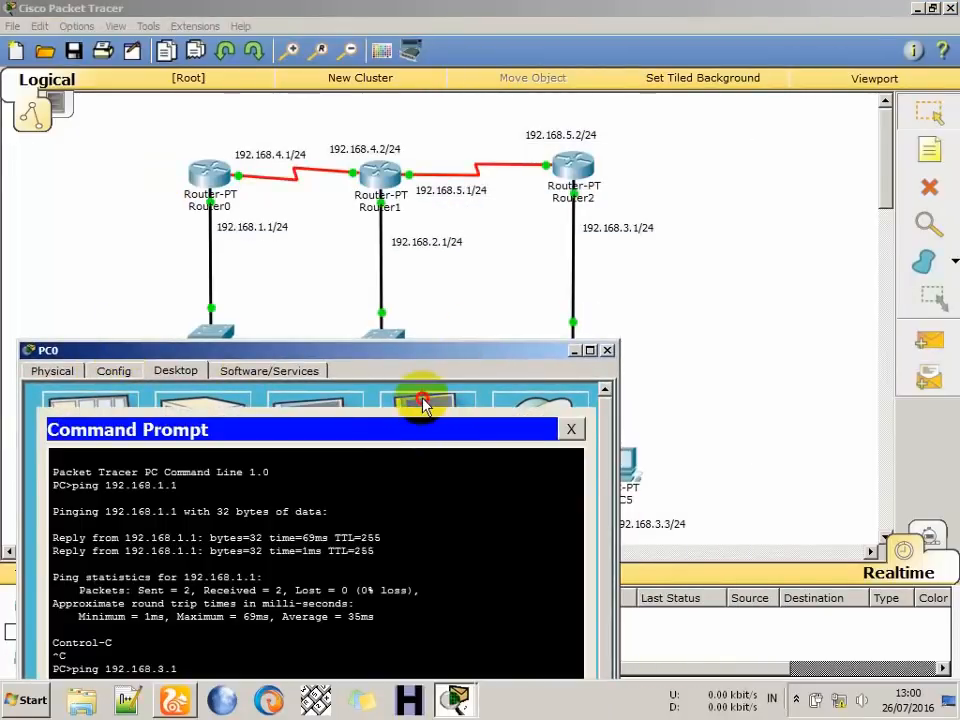
{"action": "left_click_drag", "start_coordinate": [470, 360], "coordinate": [418, 190]}
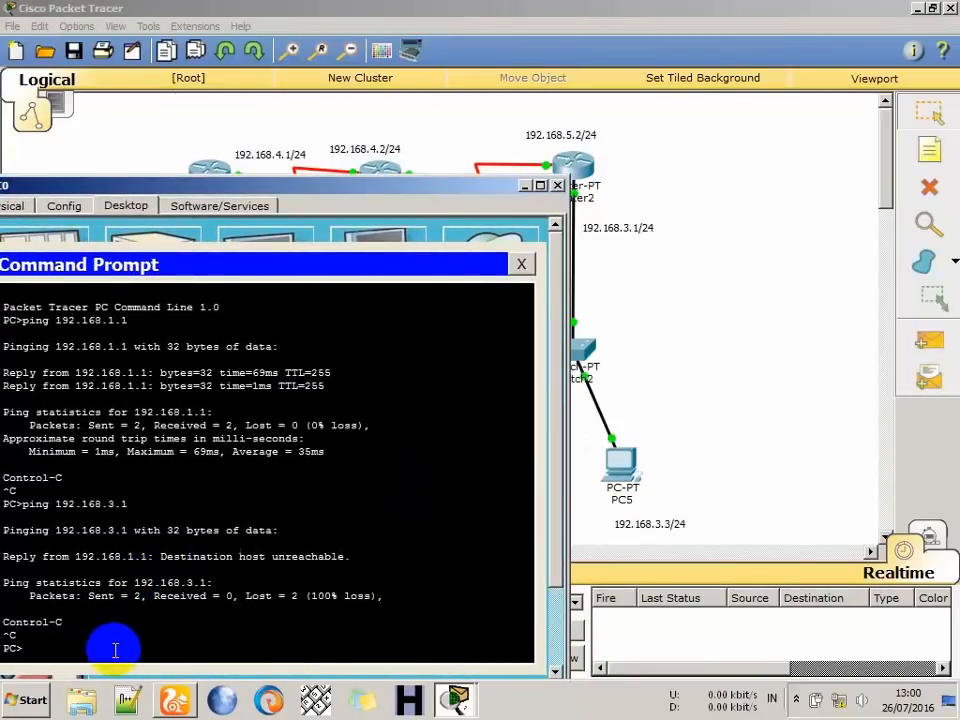
{"action": "type", "text": "ng 192.168"}
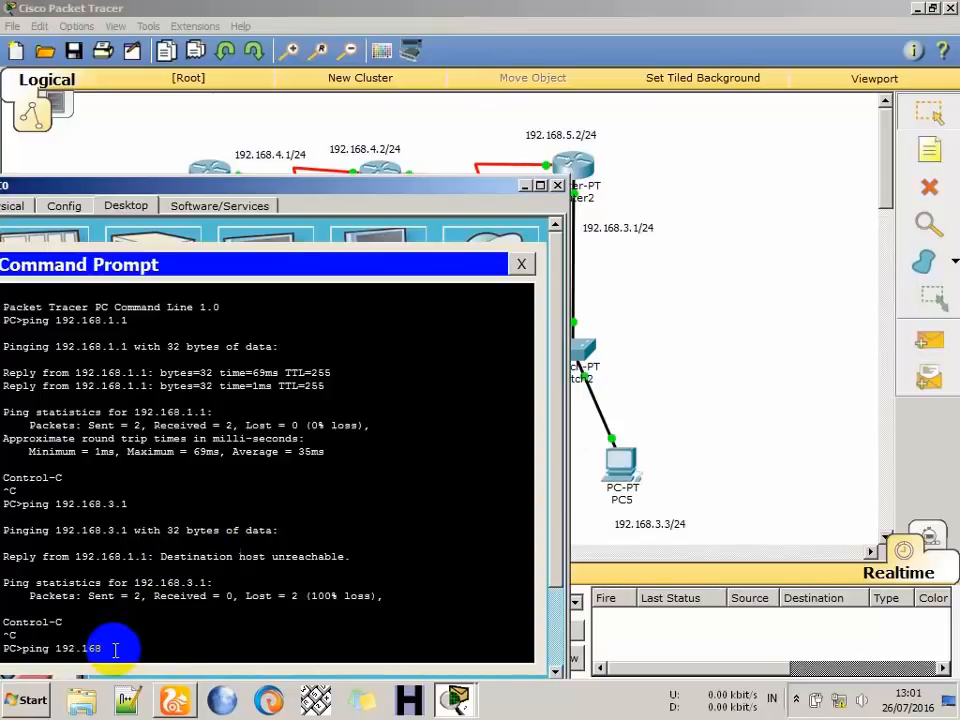
{"action": "type", "text": ".3.1"}
{"action": "key", "text": "Return"}
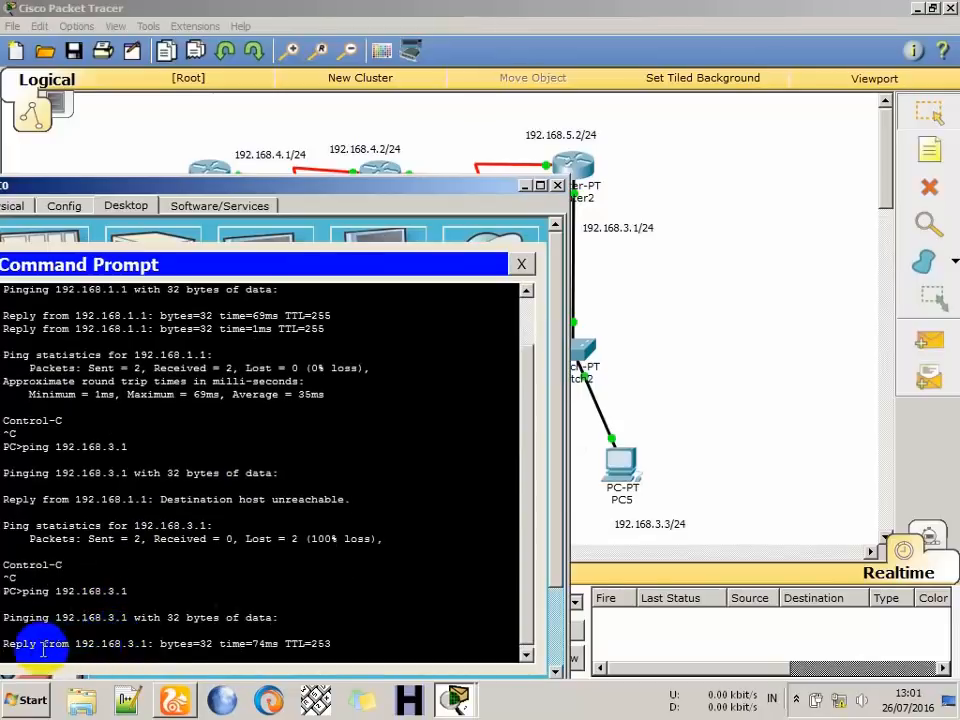
Compare the latest ping output for 192.168.3.1 with the earlier attempt in PC0's command prompt, and close the PC0 window.
{"action": "left_click_drag", "start_coordinate": [242, 190], "coordinate": [300, 127]}
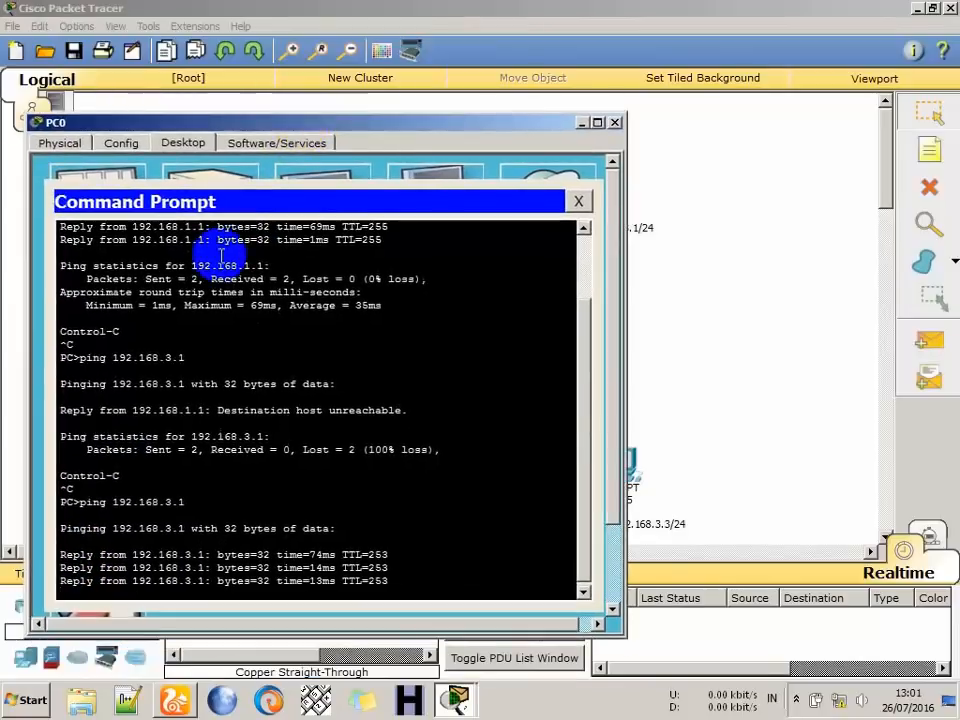
{"action": "left_click_drag", "start_coordinate": [60, 462], "coordinate": [127, 463]}
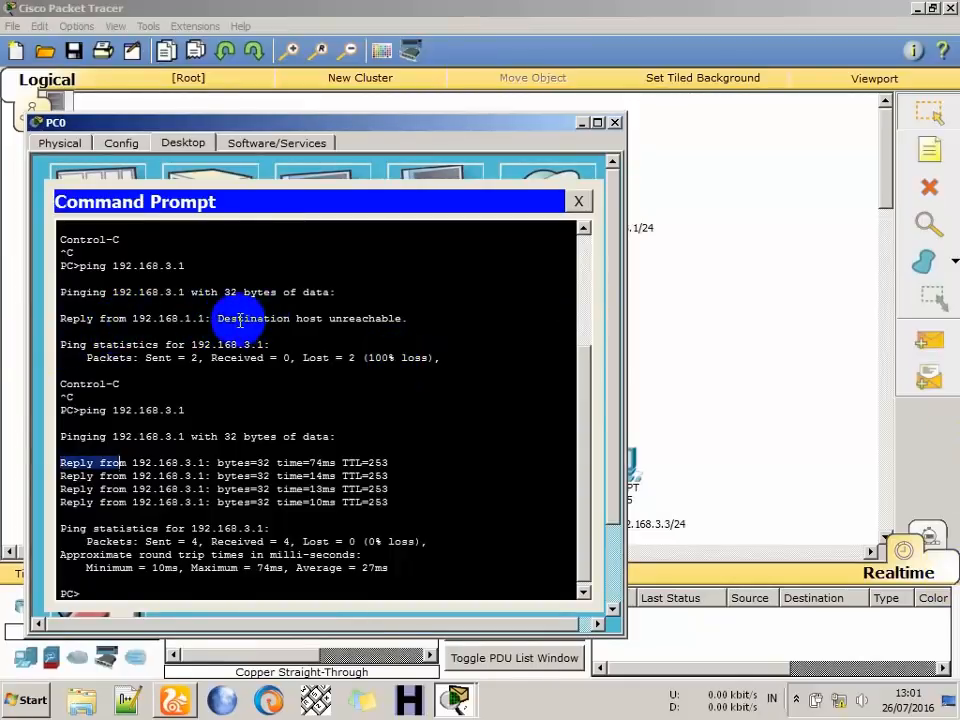
{"action": "left_click_drag", "start_coordinate": [217, 318], "coordinate": [406, 318]}
{"action": "left_click", "coordinate": [157, 466]}
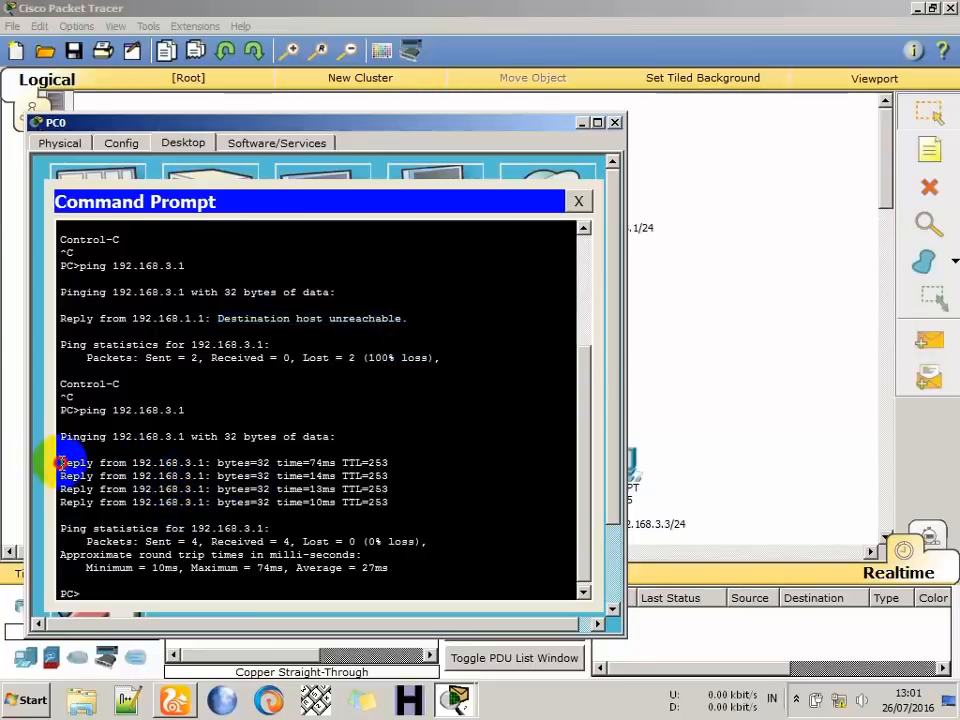
{"action": "left_click_drag", "start_coordinate": [60, 462], "coordinate": [393, 500]}
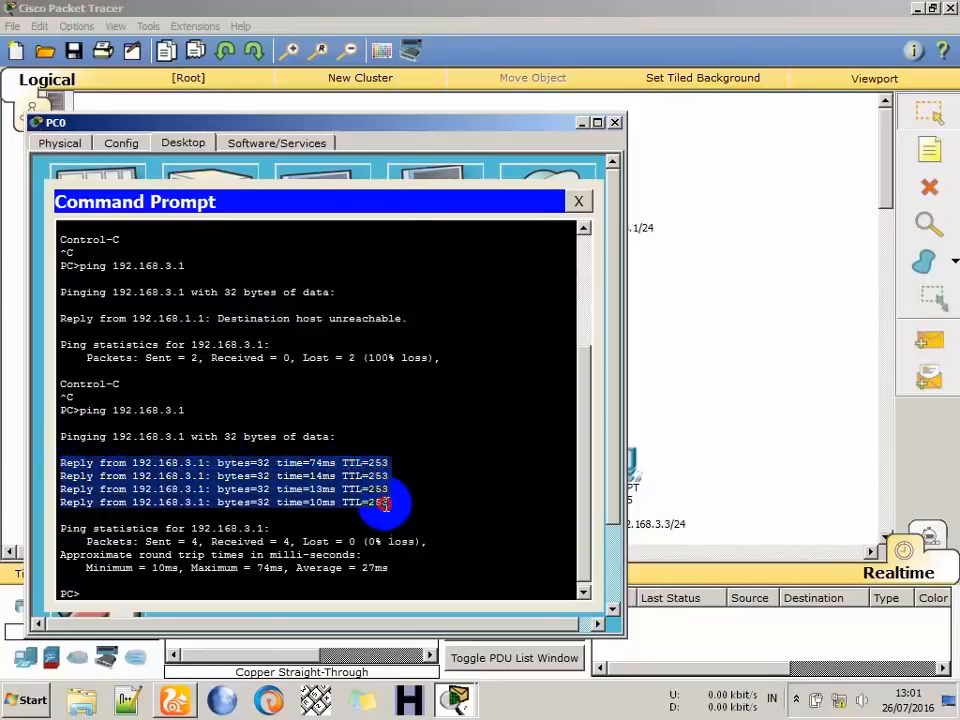
{"action": "left_click_drag", "start_coordinate": [418, 122], "coordinate": [480, 384]}
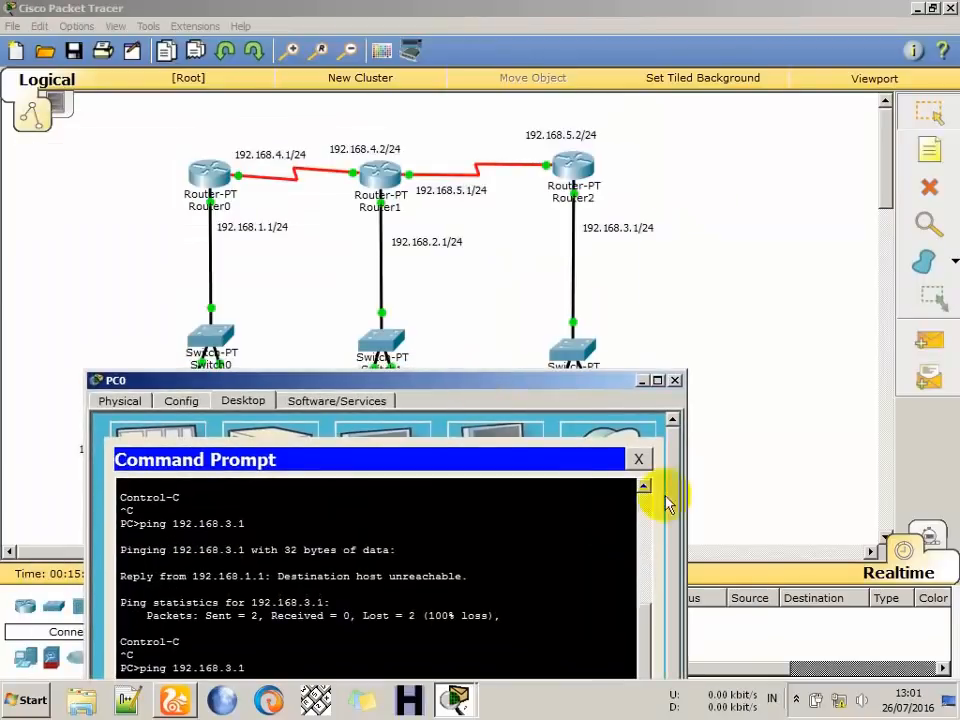
{"action": "left_click", "coordinate": [675, 380]}
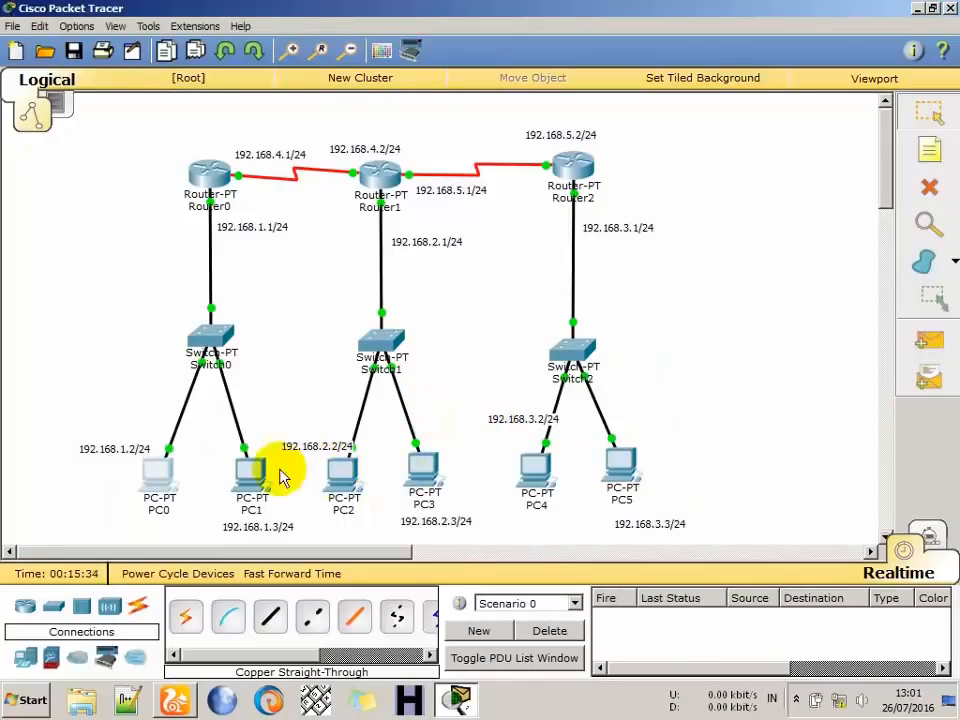
Ping 192.168.1.1 from PC2's command prompt to test the route to the Router0 LAN.
{"action": "left_click", "coordinate": [352, 470]}
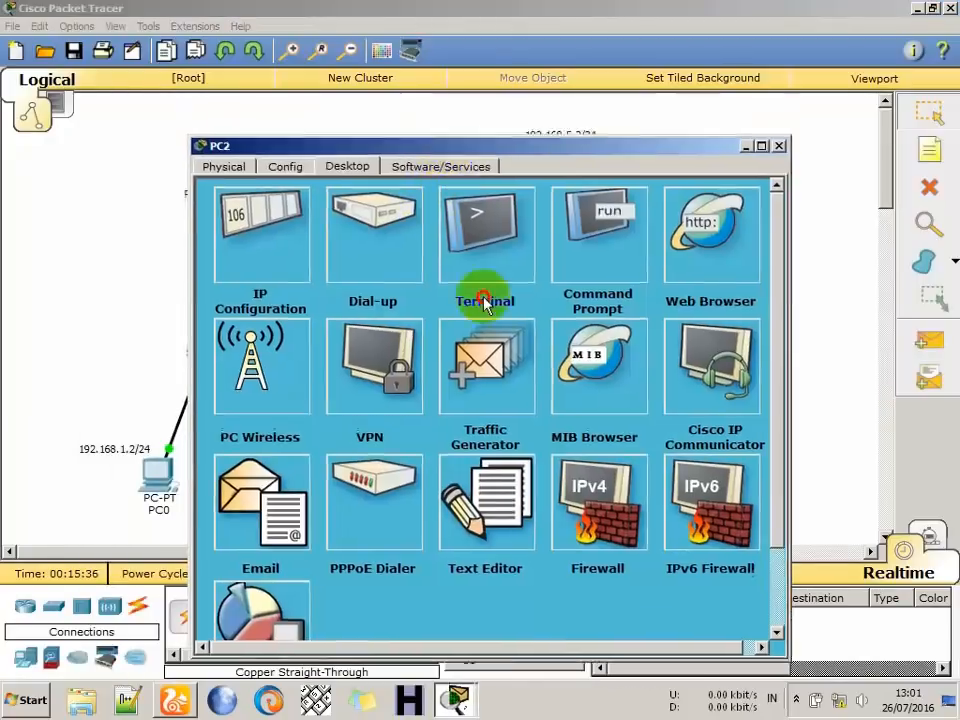
{"action": "left_click_drag", "start_coordinate": [480, 120], "coordinate": [545, 375]}
{"action": "left_click", "coordinate": [654, 472]}
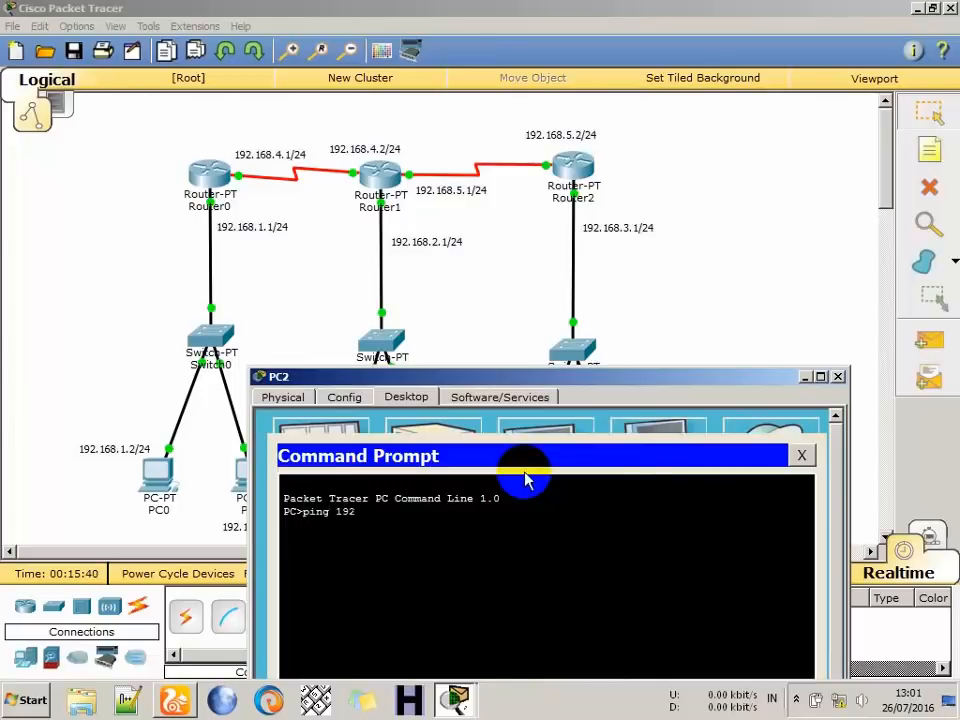
{"action": "type", "text": "ping 192.168.1.1"}
{"action": "key", "text": "Return"}
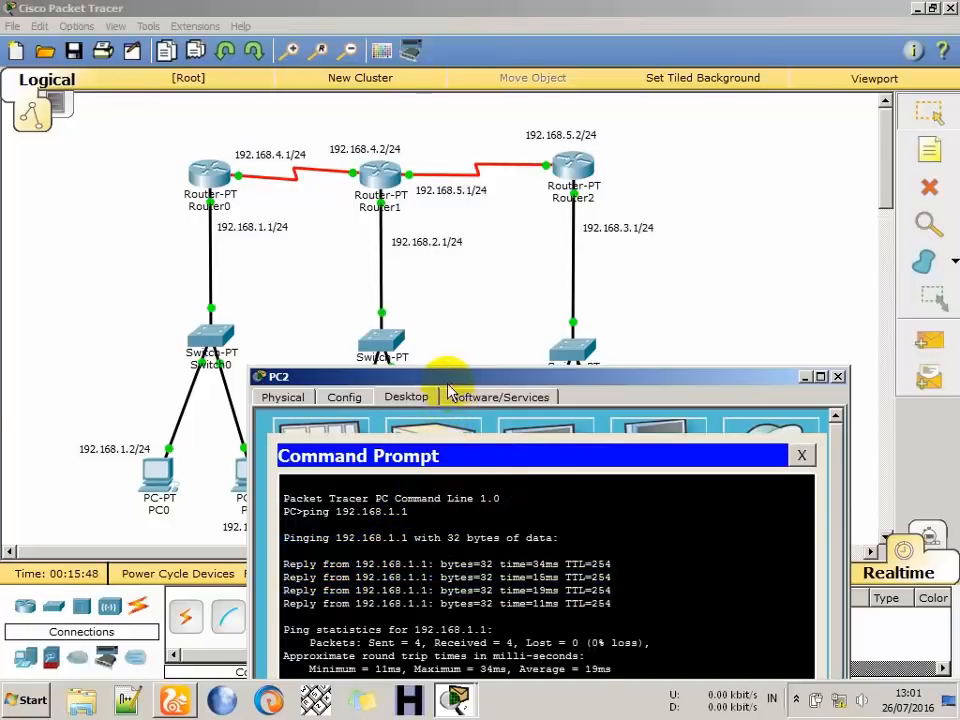
Ping 192.168.3.1 from PC2's command prompt, check the replies, and close the PC2 window.
{"action": "left_click_drag", "start_coordinate": [448, 384], "coordinate": [324, 249]}
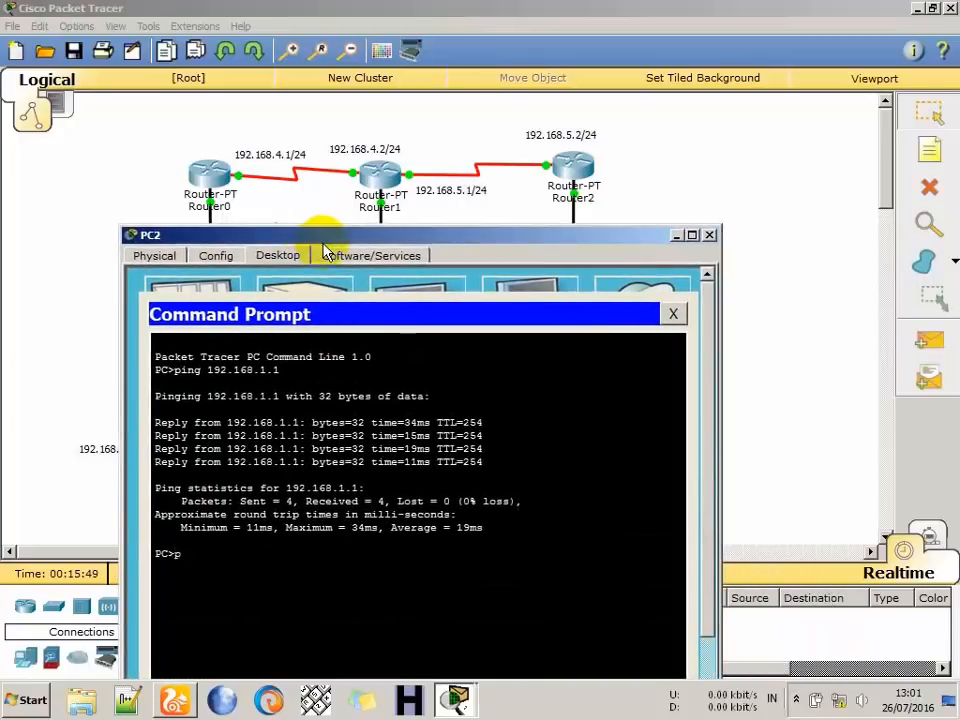
{"action": "type", "text": ".168."}
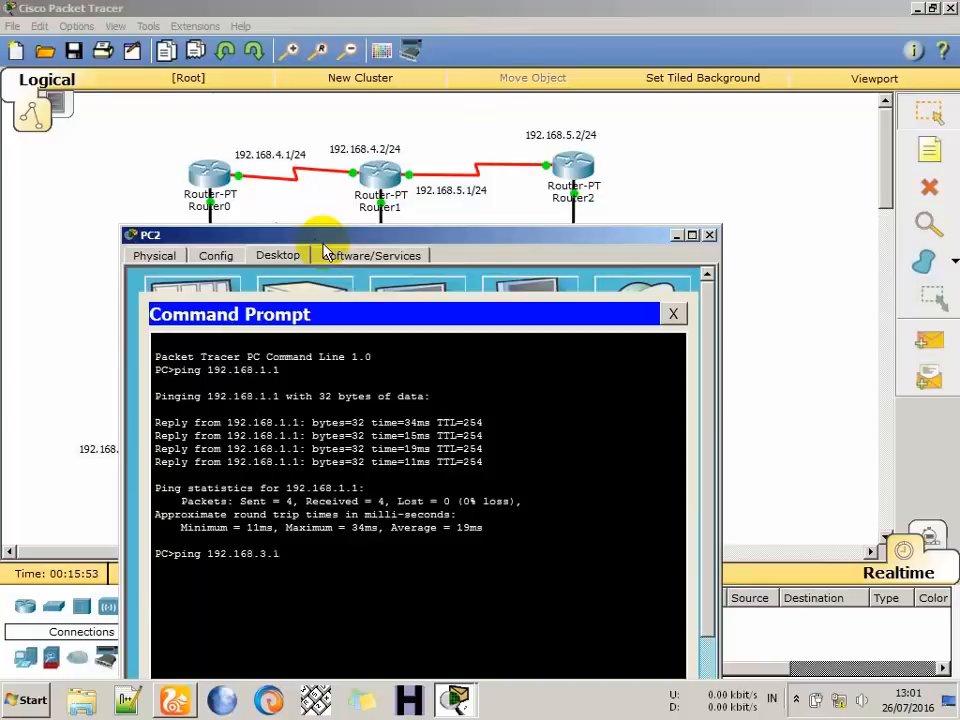
{"action": "type", "text": "3.1"}
{"action": "key", "text": "Return"}
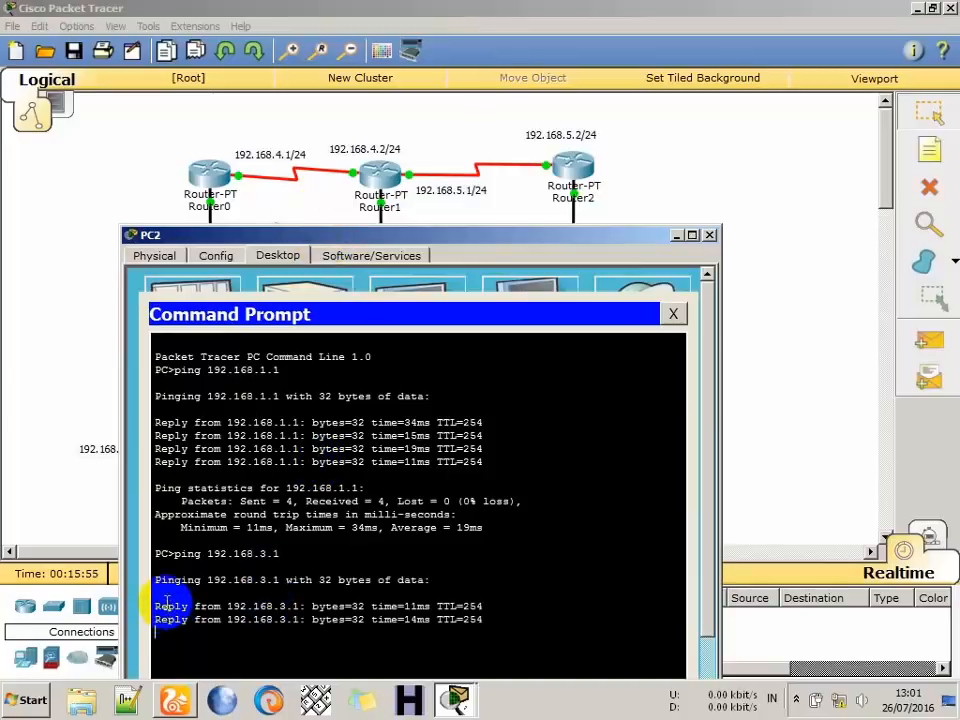
{"action": "left_click_drag", "start_coordinate": [161, 606], "coordinate": [405, 602]}
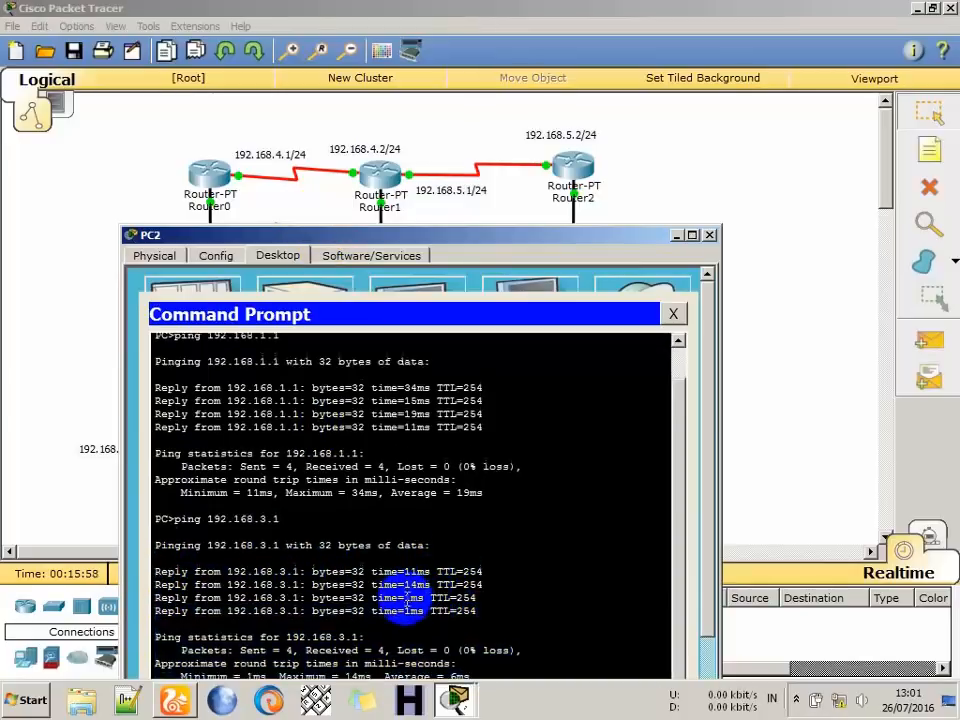
{"action": "left_click", "coordinate": [709, 235]}
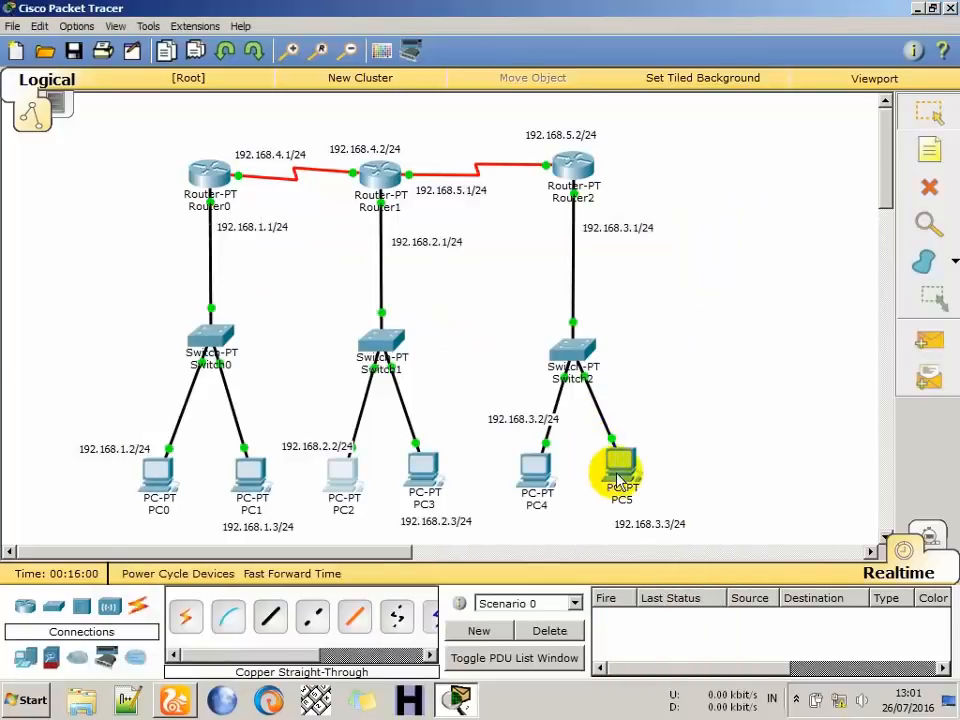
Ping 192.168.1.1 from PC4's command prompt to test the route to the Router0 LAN.
{"action": "left_click", "coordinate": [535, 463]}
{"action": "left_click_drag", "start_coordinate": [507, 120], "coordinate": [527, 293]}
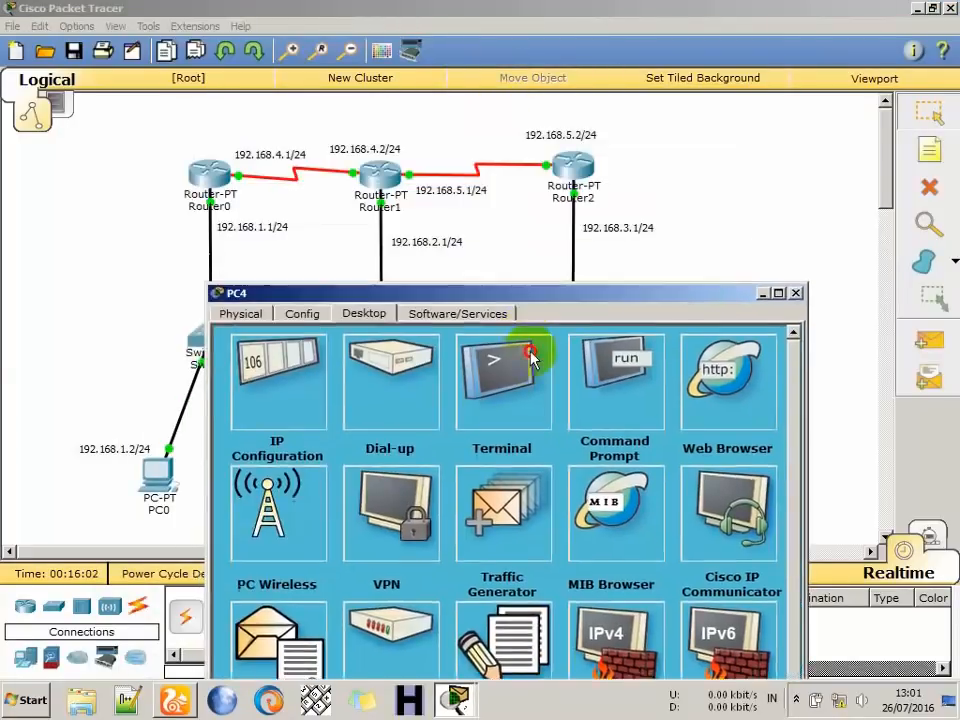
{"action": "left_click_drag", "start_coordinate": [530, 360], "coordinate": [606, 471]}
{"action": "left_click", "coordinate": [606, 471]}
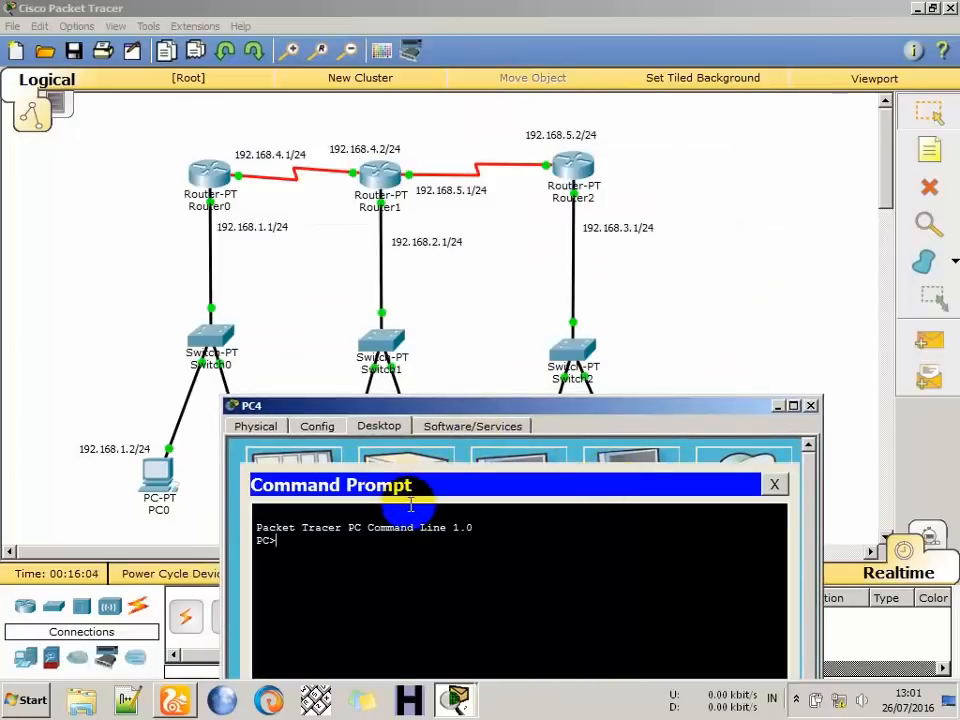
{"action": "type", "text": "ping 192.168.1.1"}
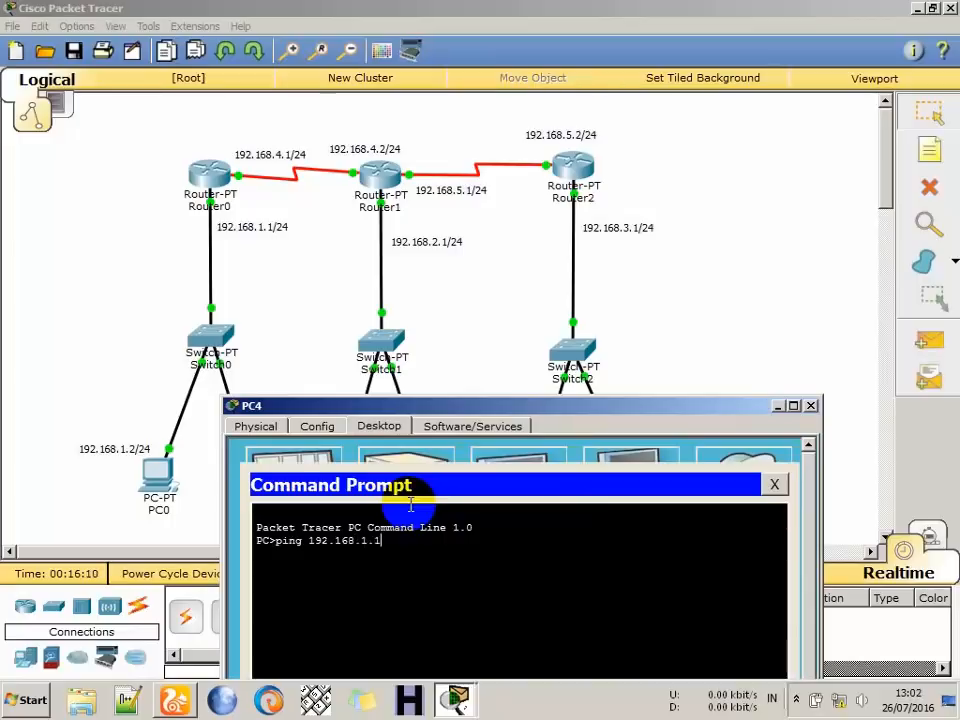
{"action": "key", "text": "Return"}
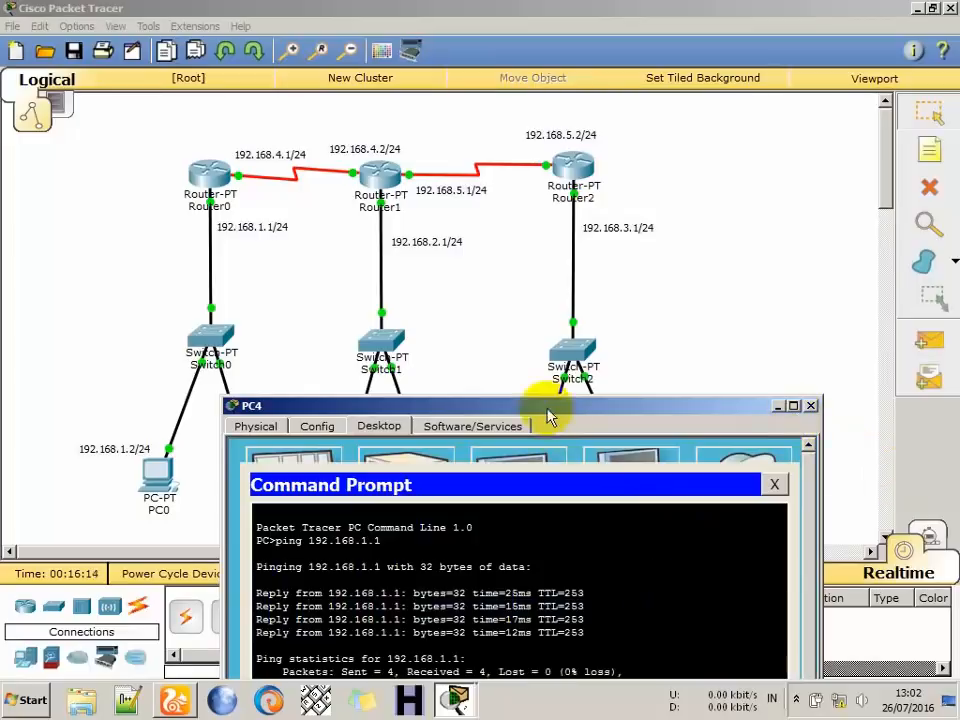
Ping 192.168.2.1 from PC4's command prompt to test the route to the Router1 LAN, and close the PC4 window.
{"action": "left_click_drag", "start_coordinate": [546, 409], "coordinate": [668, 180]}
{"action": "type", "text": "p"}
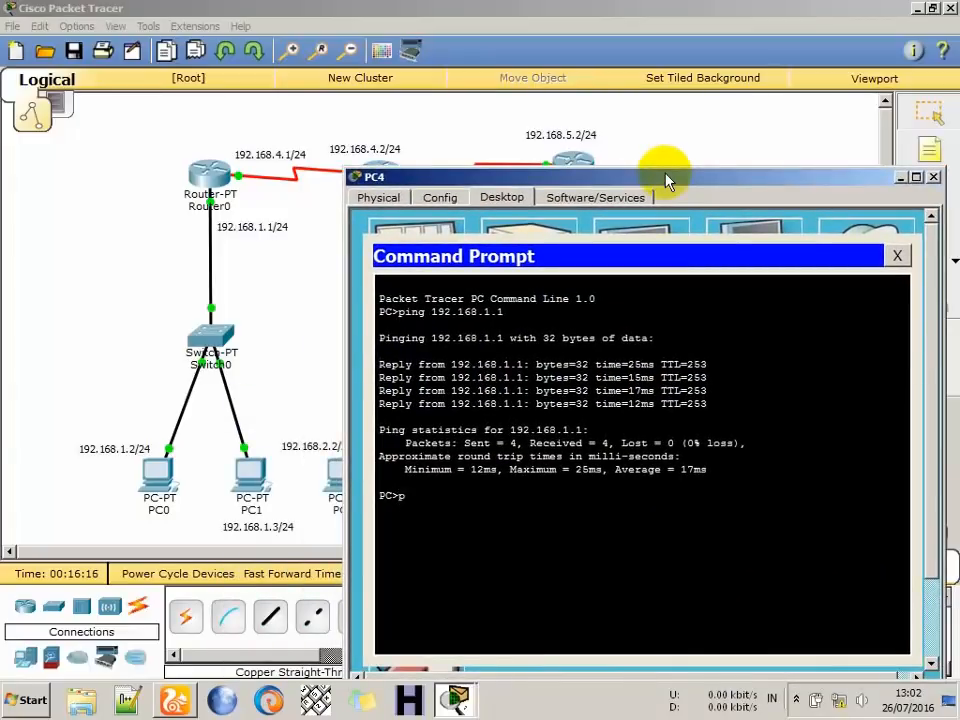
{"action": "type", "text": "ing 192.168..2"}
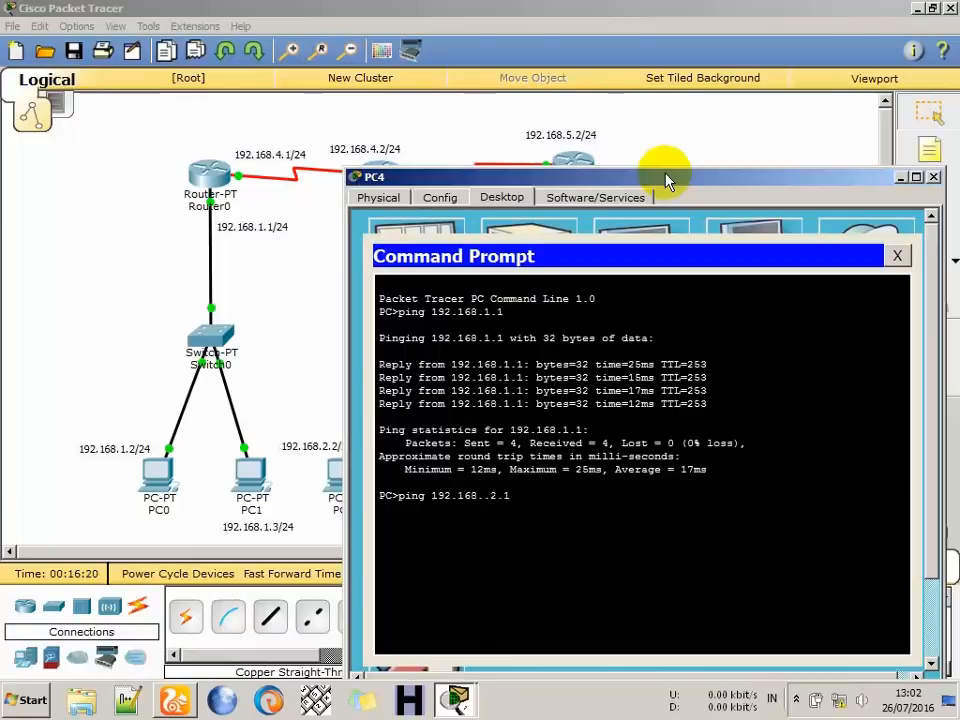
{"action": "type", "text": ".1"}
{"action": "key", "text": "Left"}
{"action": "key", "text": "Left"}
{"action": "key", "text": "Left"}
{"action": "key", "text": "BackSpace"}
{"action": "key", "text": "Return"}
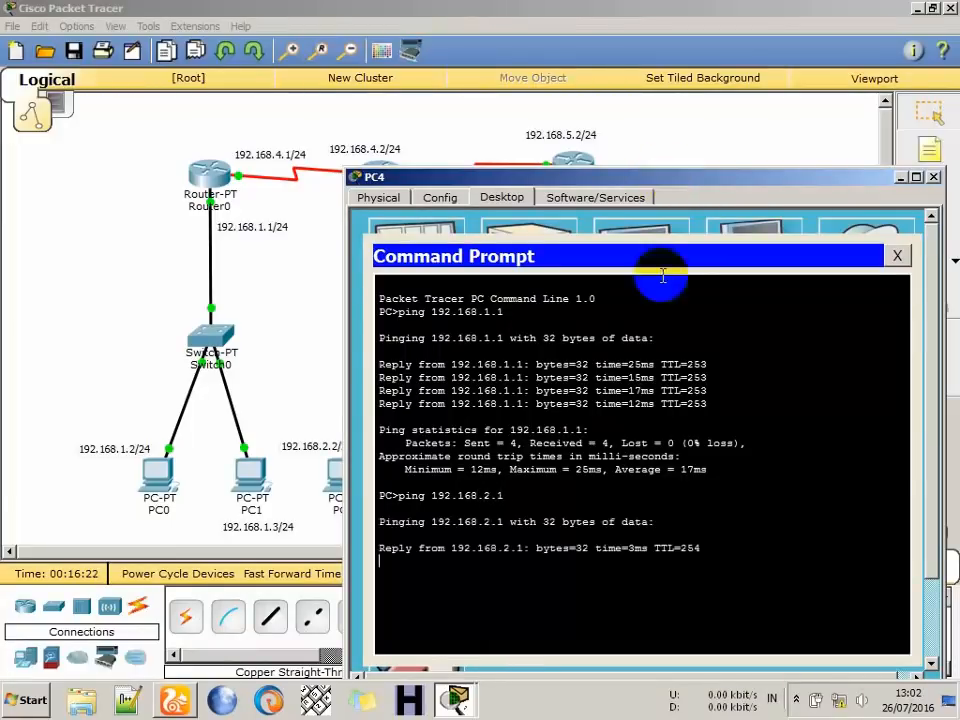
{"action": "left_click", "coordinate": [935, 177]}
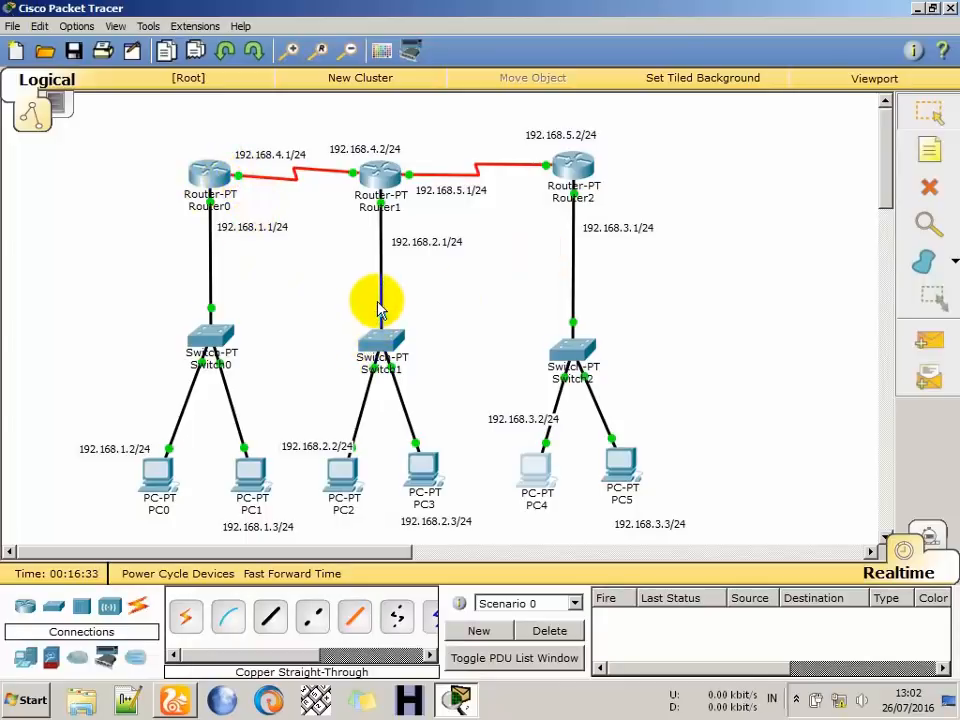
{"action": "mouse_move", "coordinate": [379, 309]}
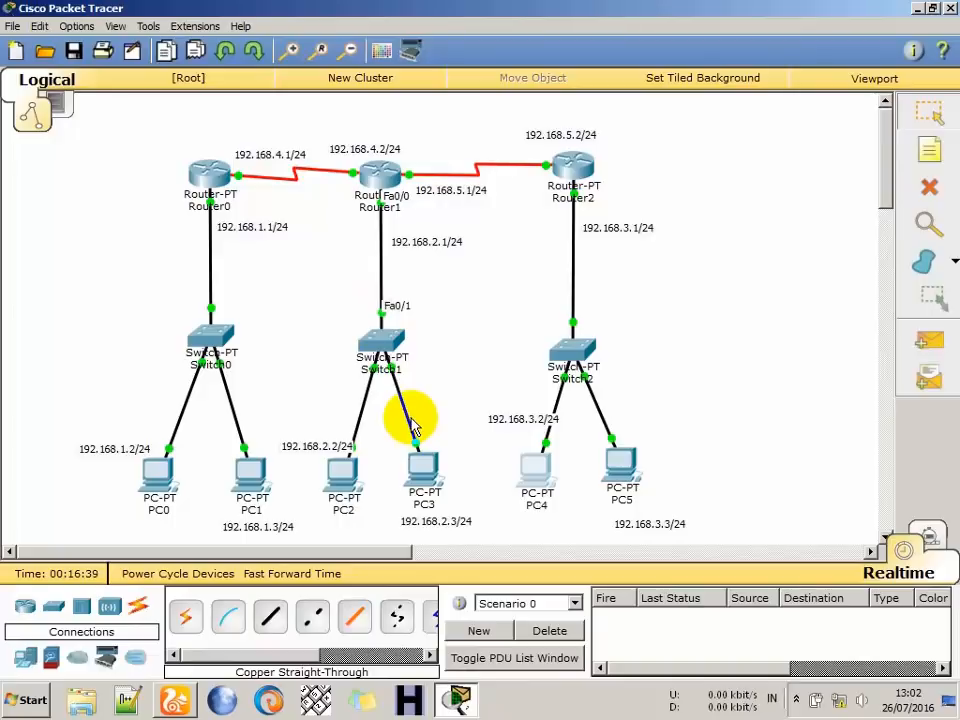
{"action": "mouse_move", "coordinate": [413, 426]}
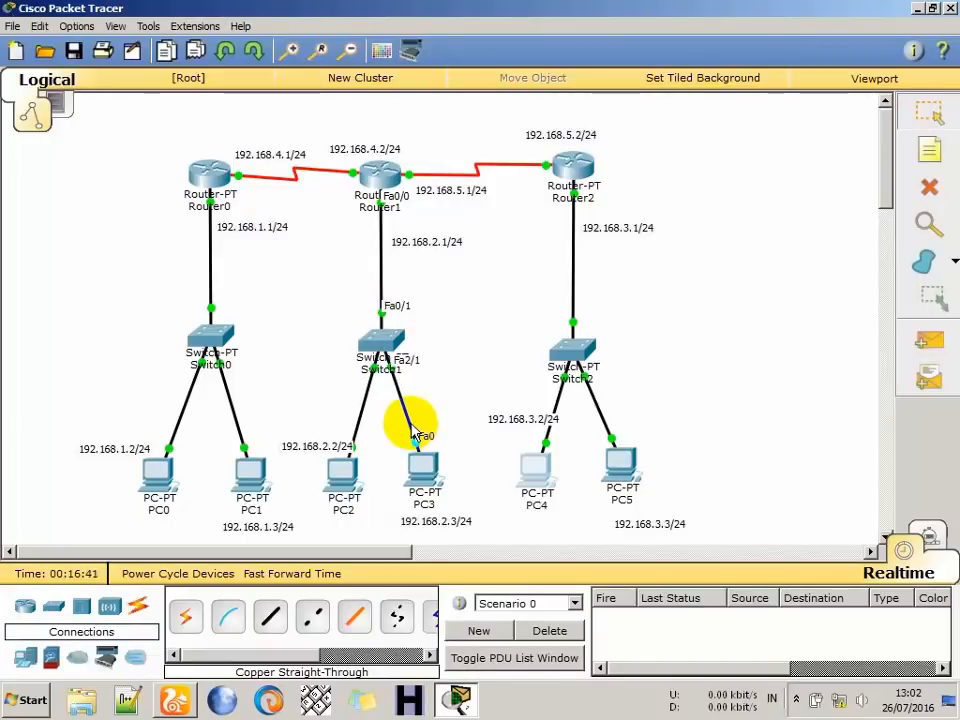